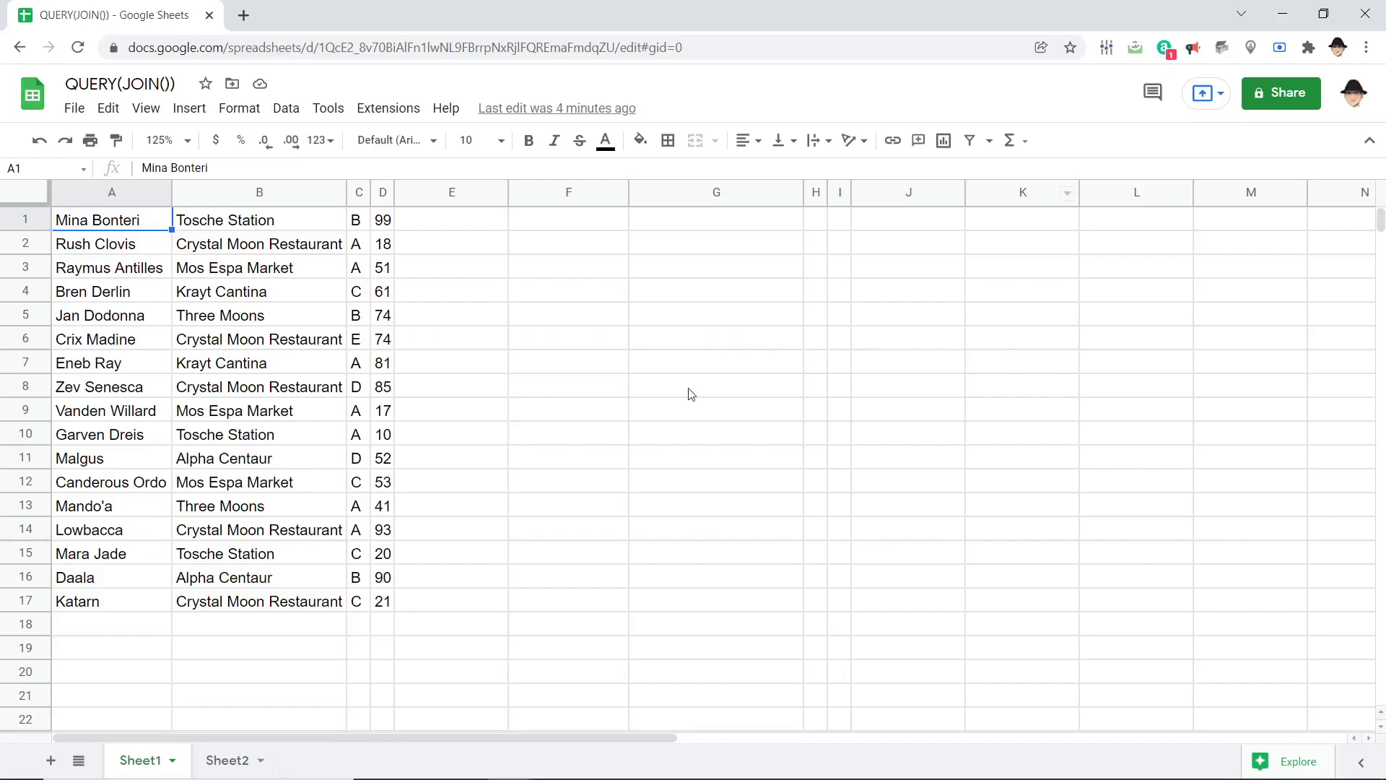
- Select the source data in columns B through D to check how far it extends
key("Right")
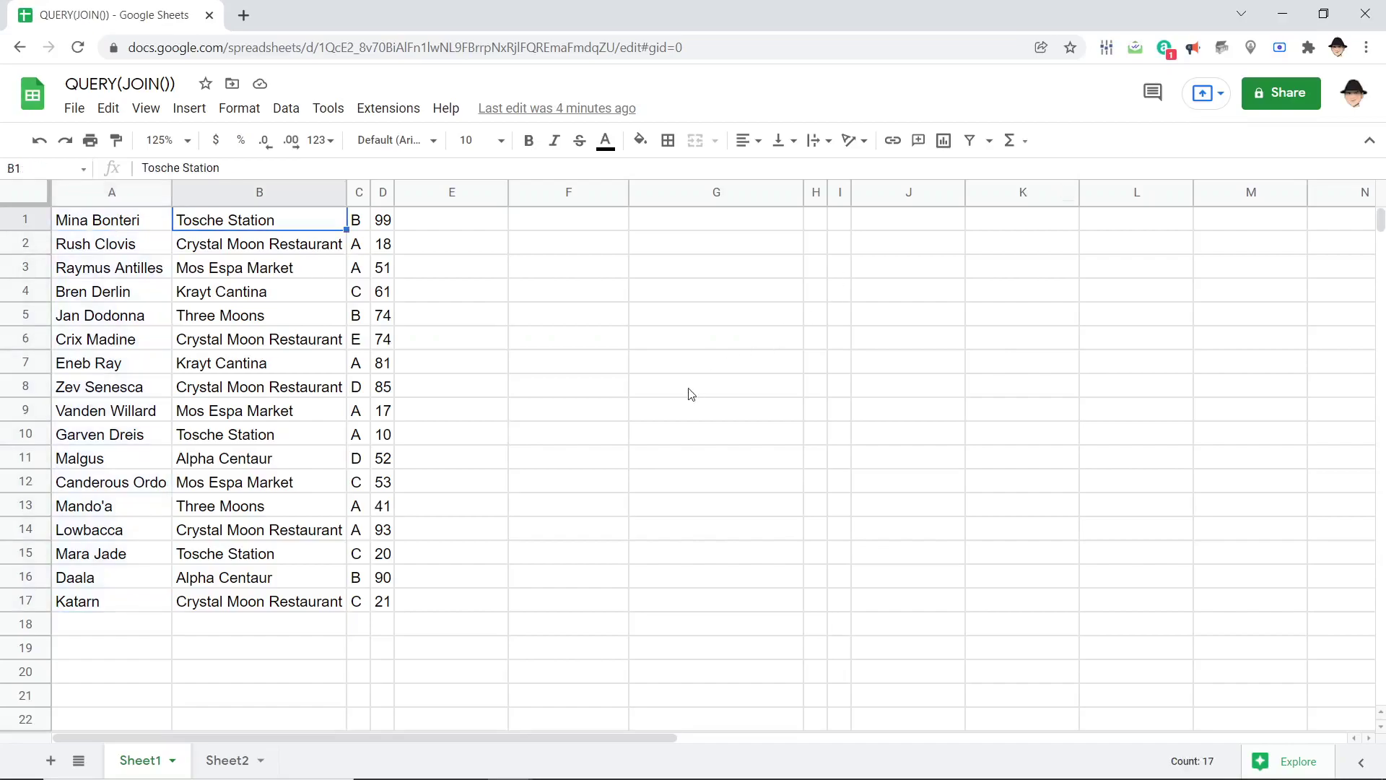
key("ctrl+shift+Down")
key("Right")
key("ctrl+shift+Down")
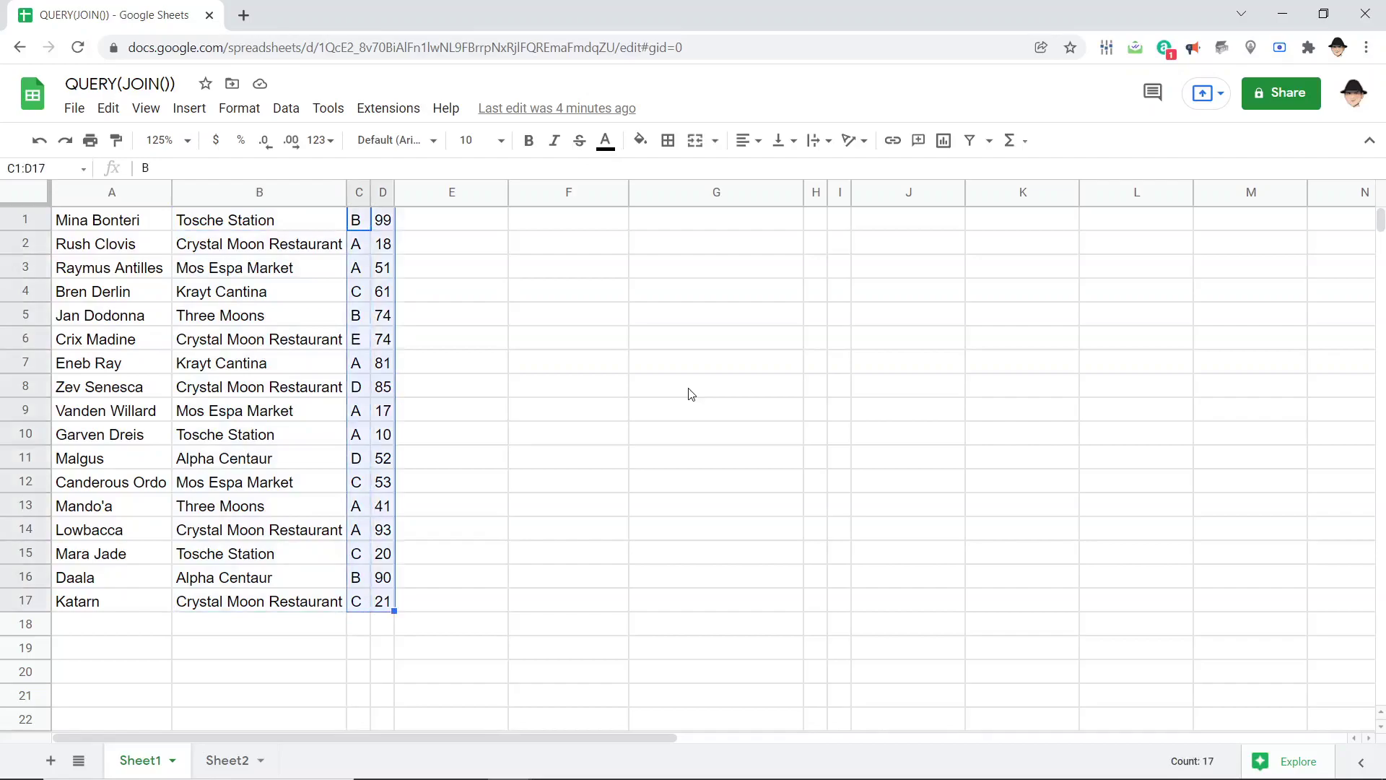
key("shift+Right")
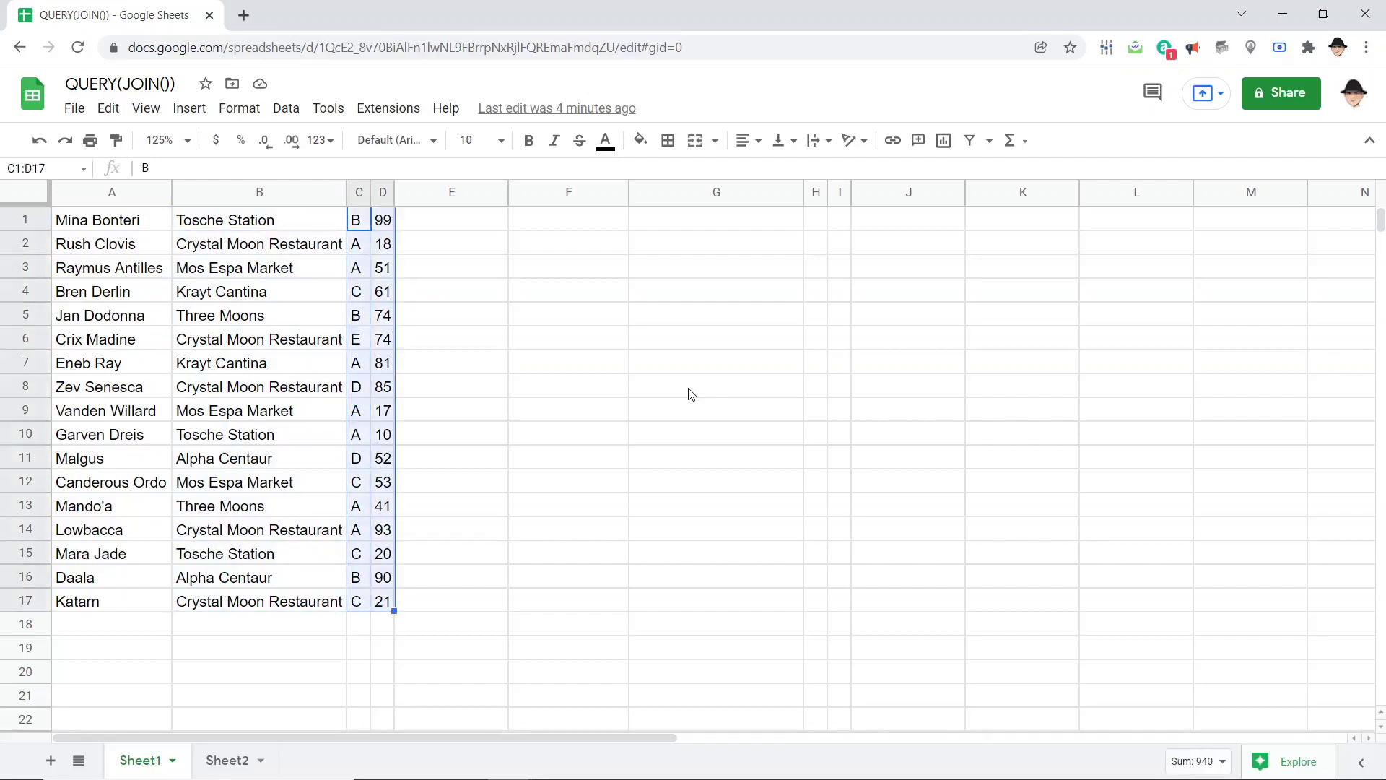
key("ctrl+Home")
key("Right")
key("Right")
key("Right")
key("Right")
key("Right")
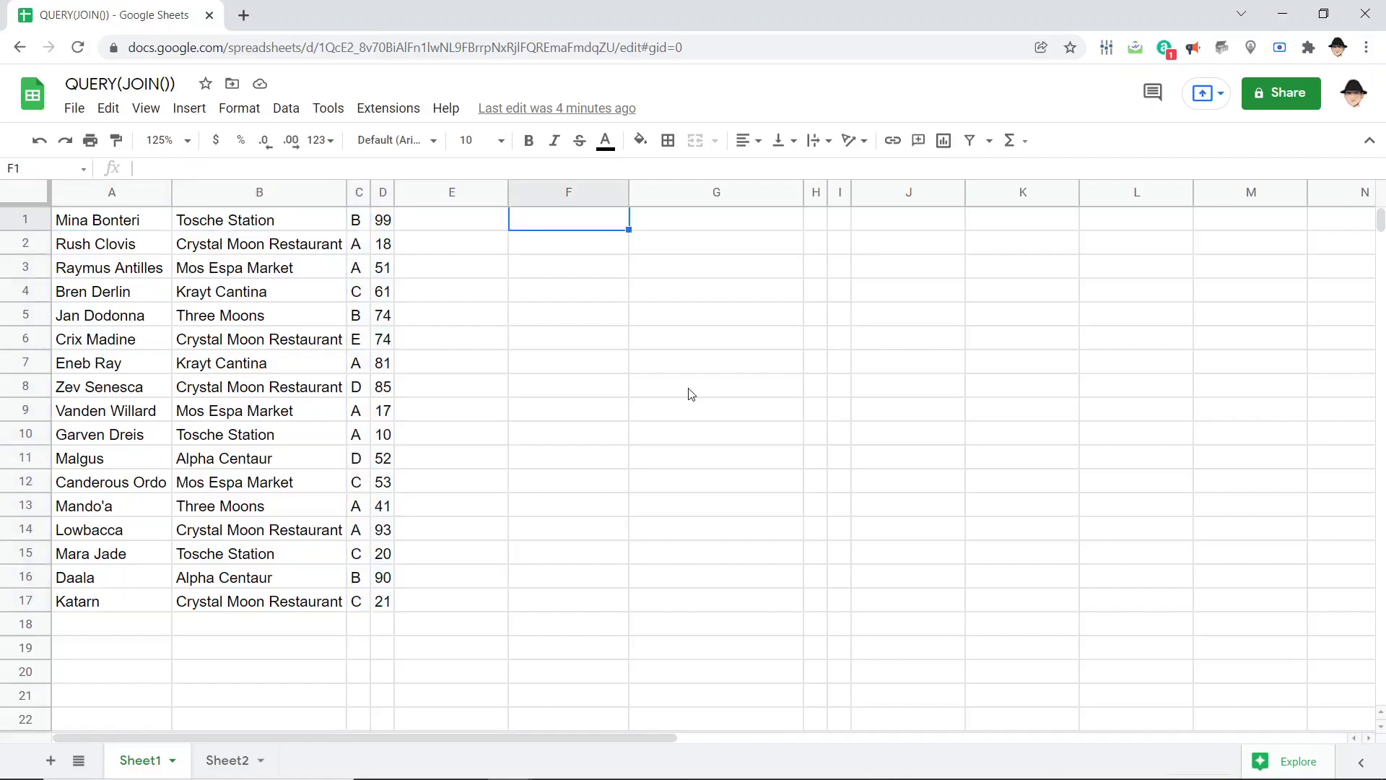
- Enter =QUERY(A:D,"Select *") in F1, copying all 17 rows into F1:I17
type("=que")
key("Tab")
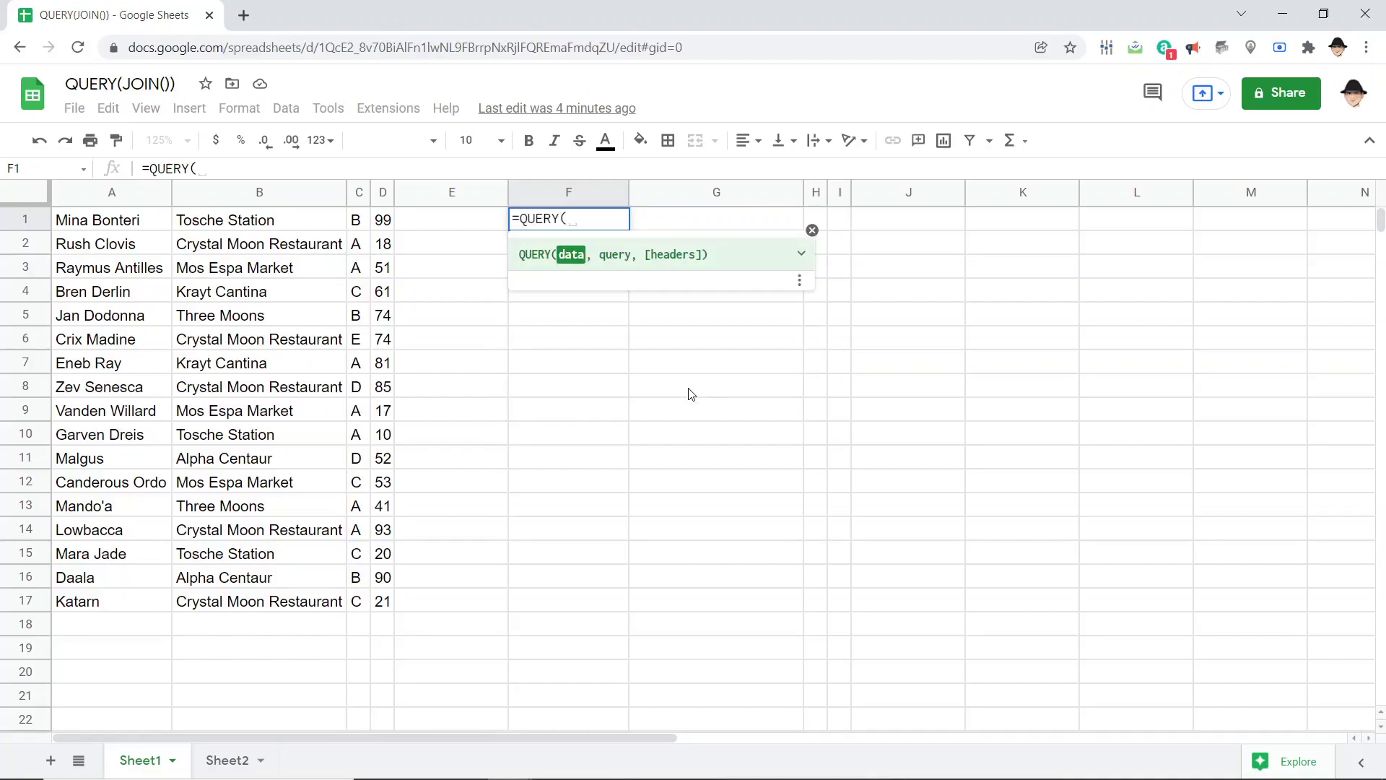
type("A:B")
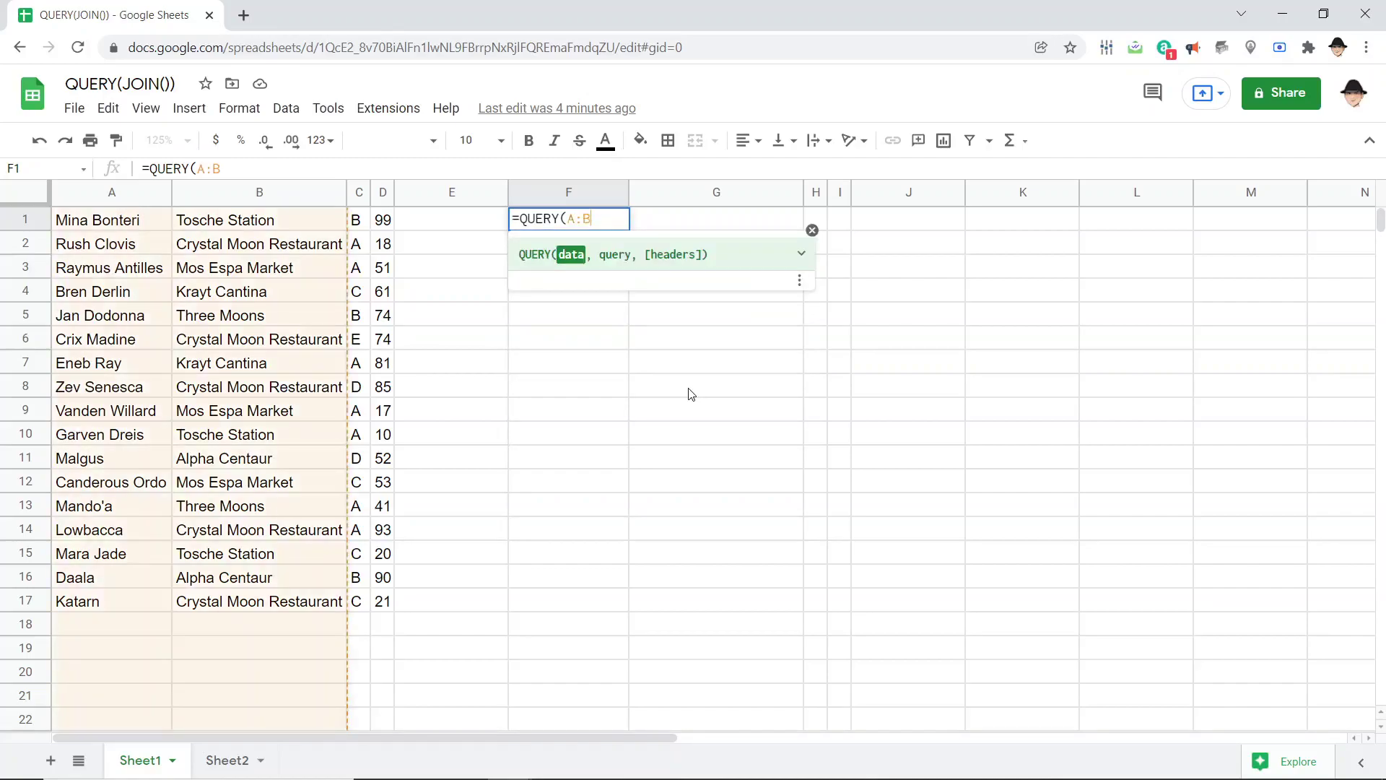
key("BackSpace")
type("D")
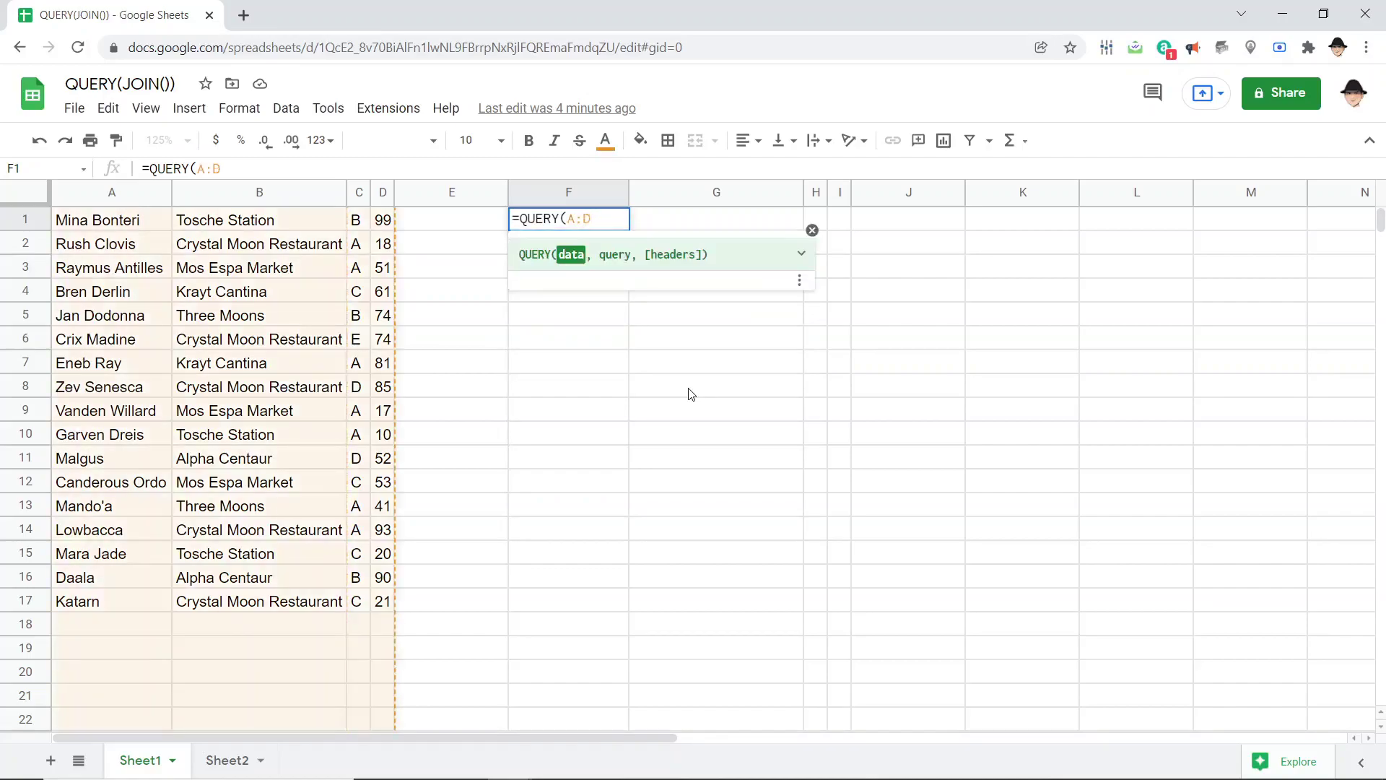
type(",\"Select *\"")
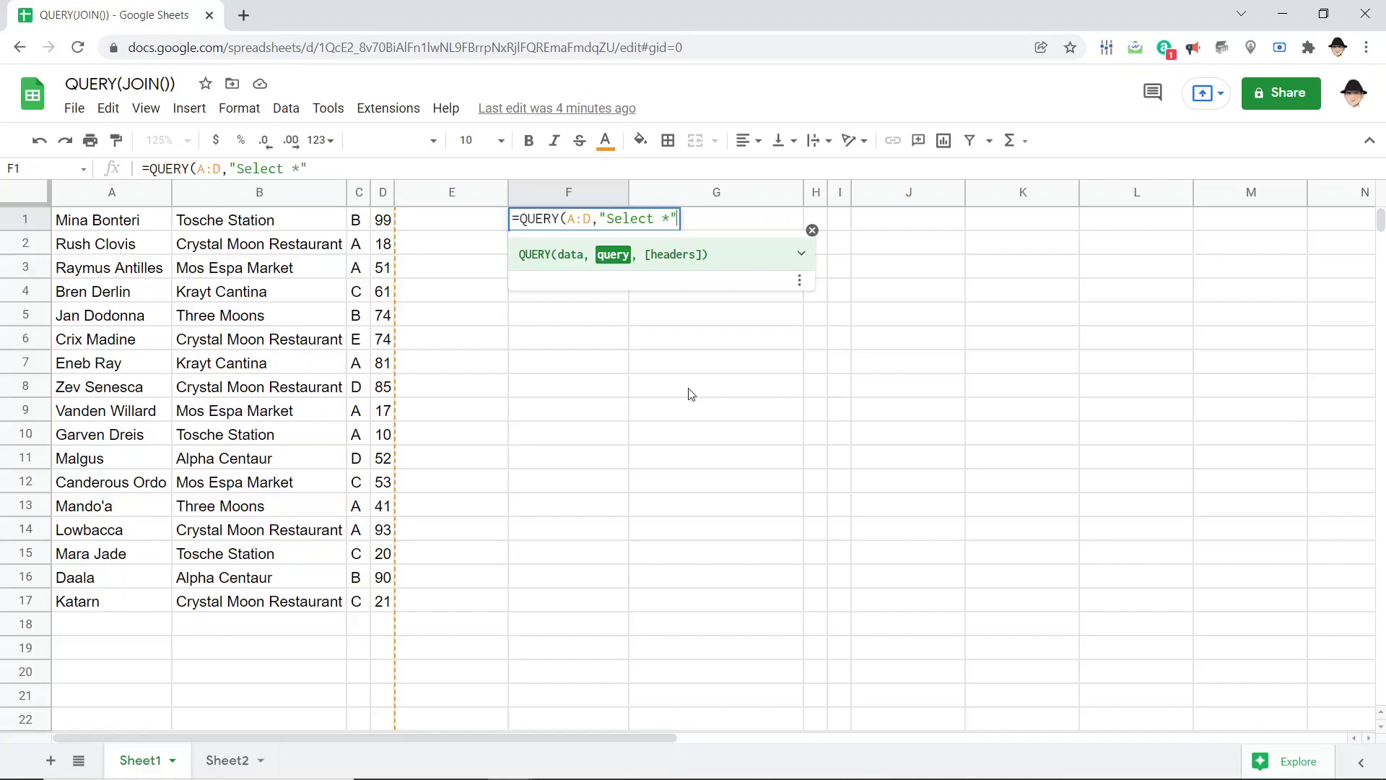
type(")")
key("Return")
key("Up")
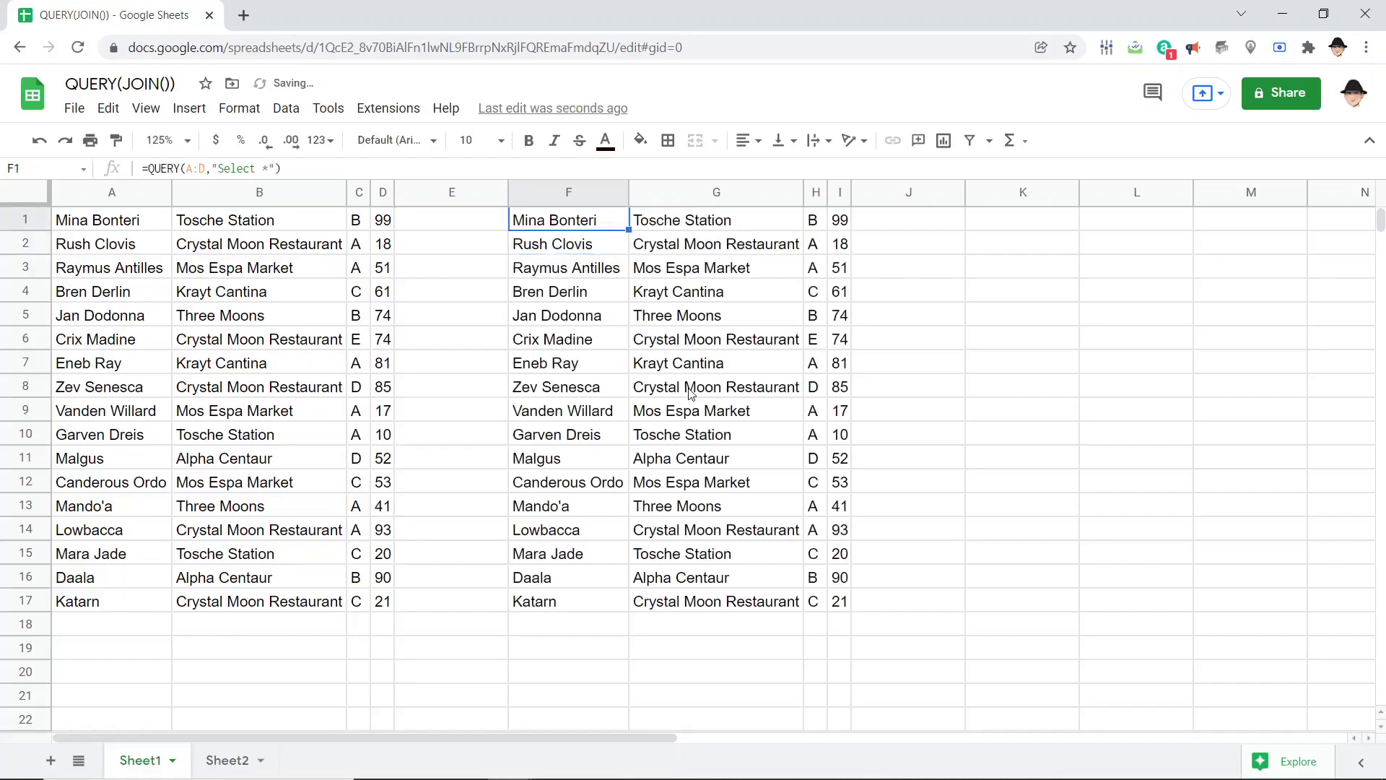
key("F2")
key("Left")
key("Left")
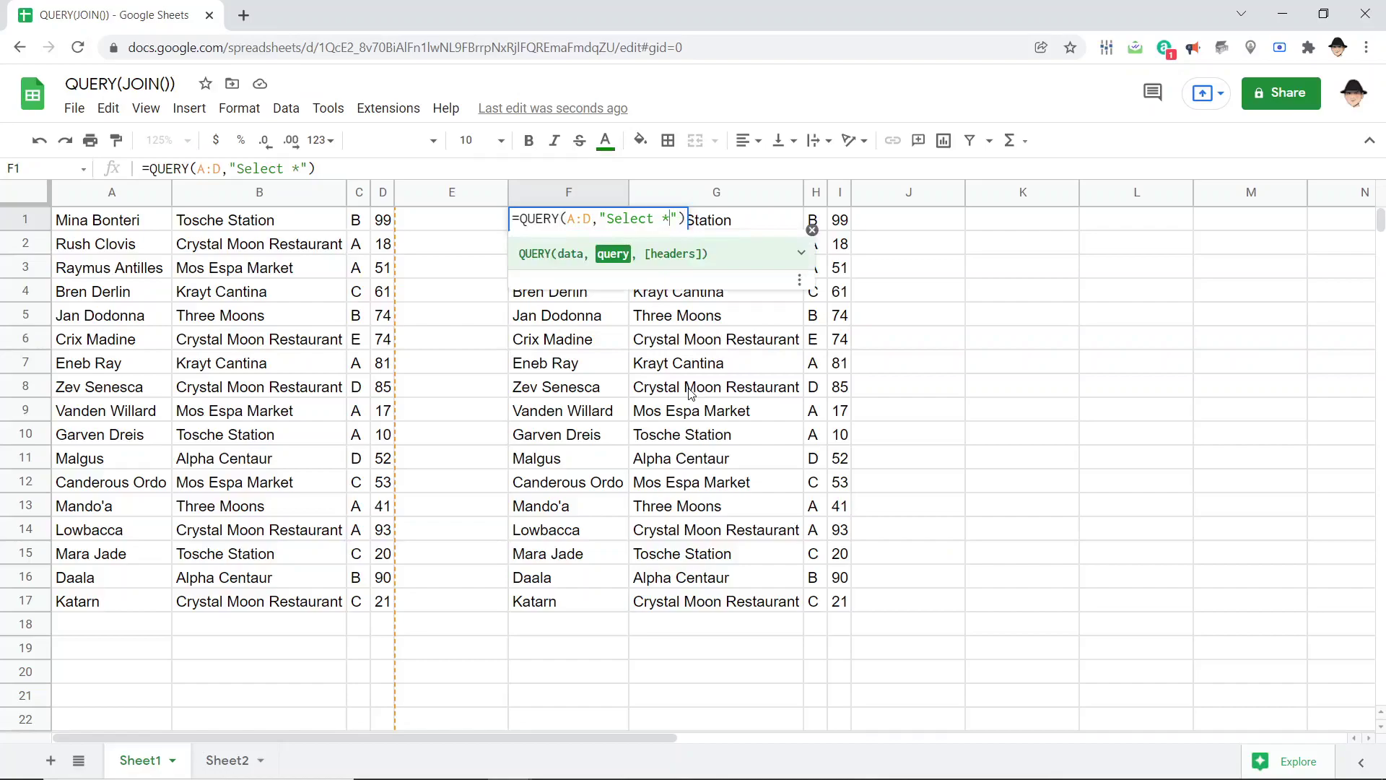
- Add where B = 'Mos Espa Market' to F1's query, leaving three result rows
type("where B = '")
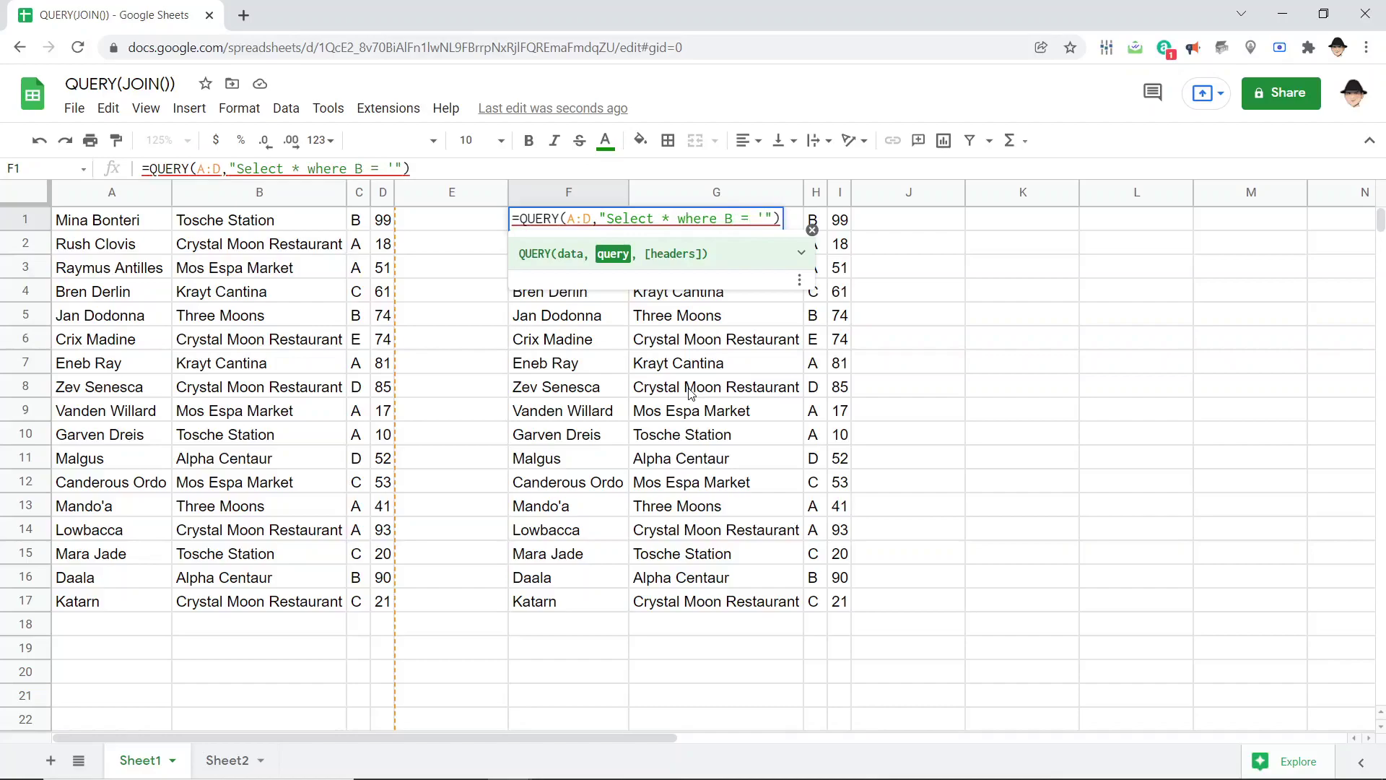
type("Mos Espa Market'")
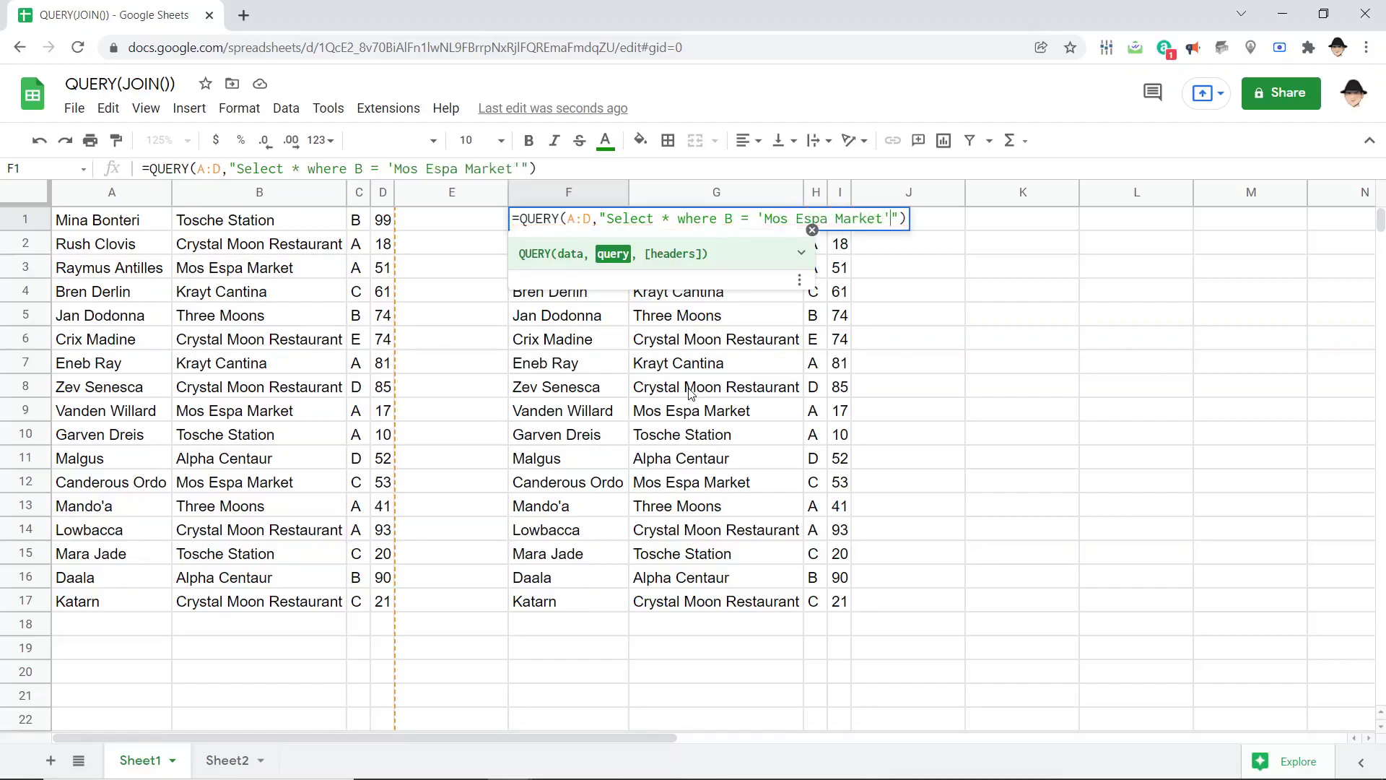
key("Return")
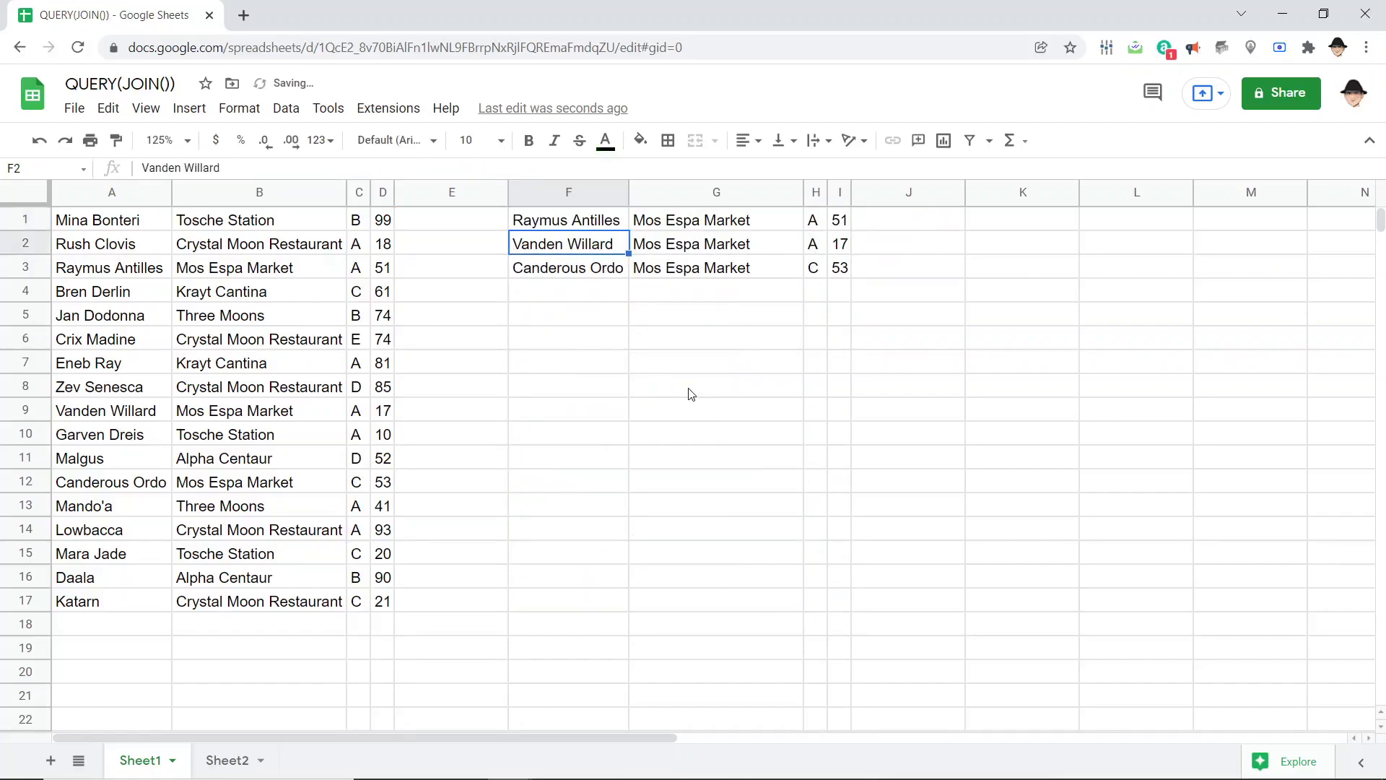
key("Up")
key("ctrl+a")
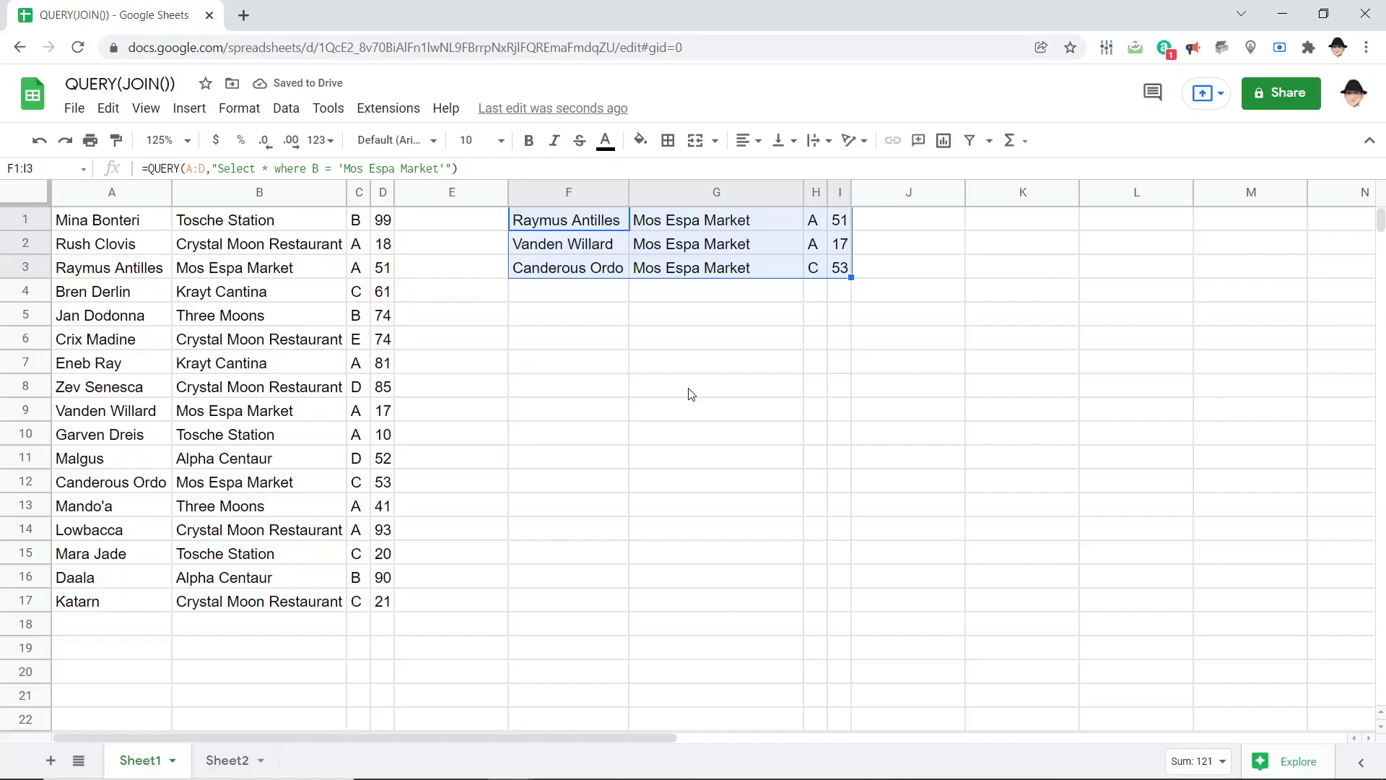
- Select the location column B1:B17 to compare it with the filtered results
key("ctrl+Left")
key("Left")
key("Left")
key("ctrl+shift+Down")
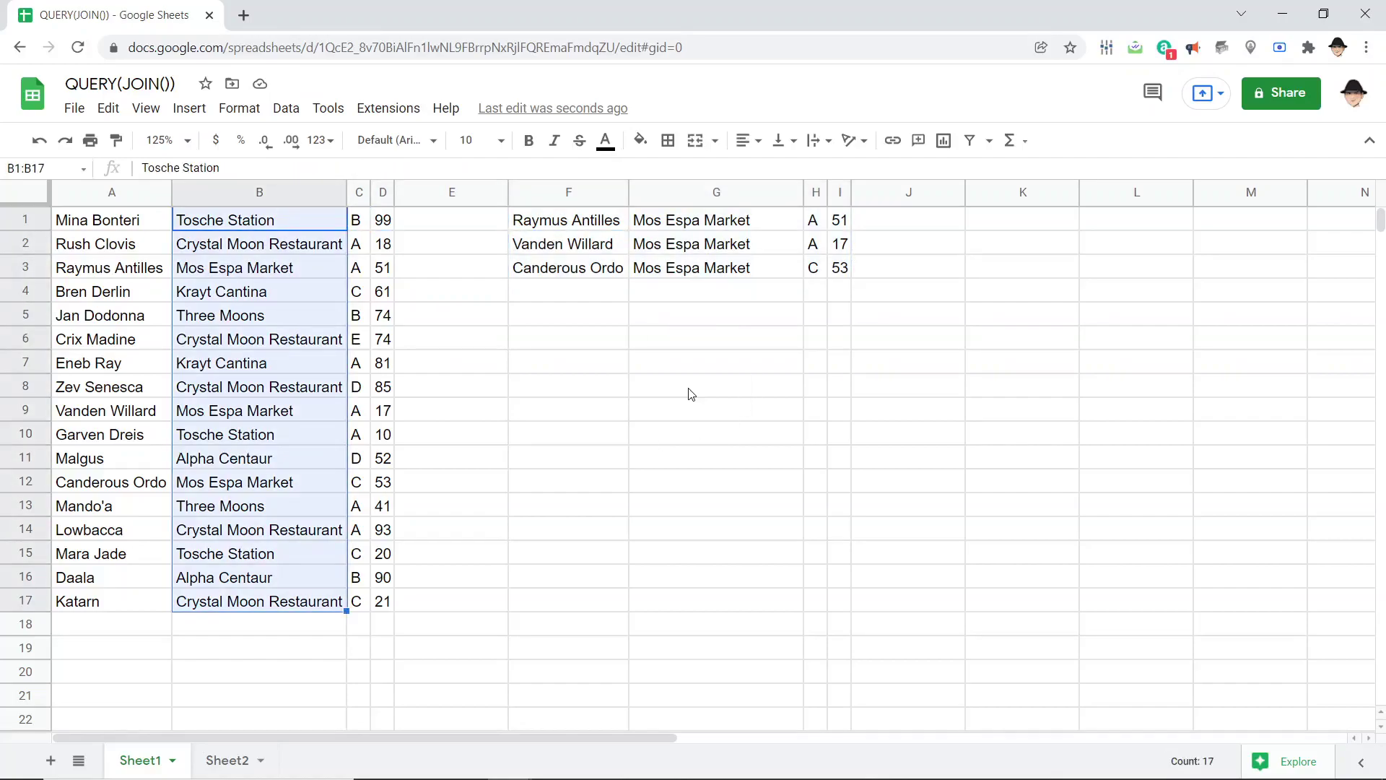
key("ctrl+Right")
key("Right")
key("Right")
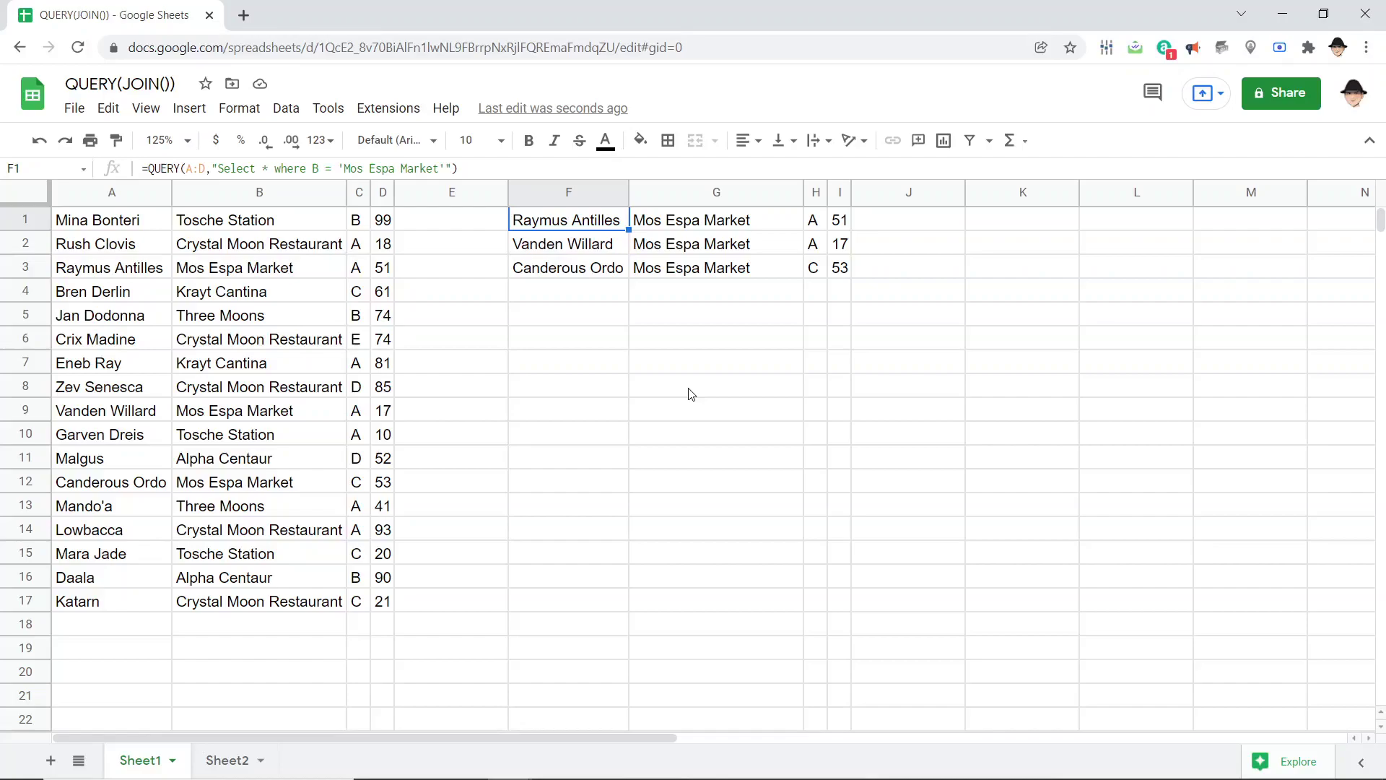
- Extend F1's where clause with OR B = 'Tosche Station', returning six rows
key("Return")
key("Left")
key("Left")
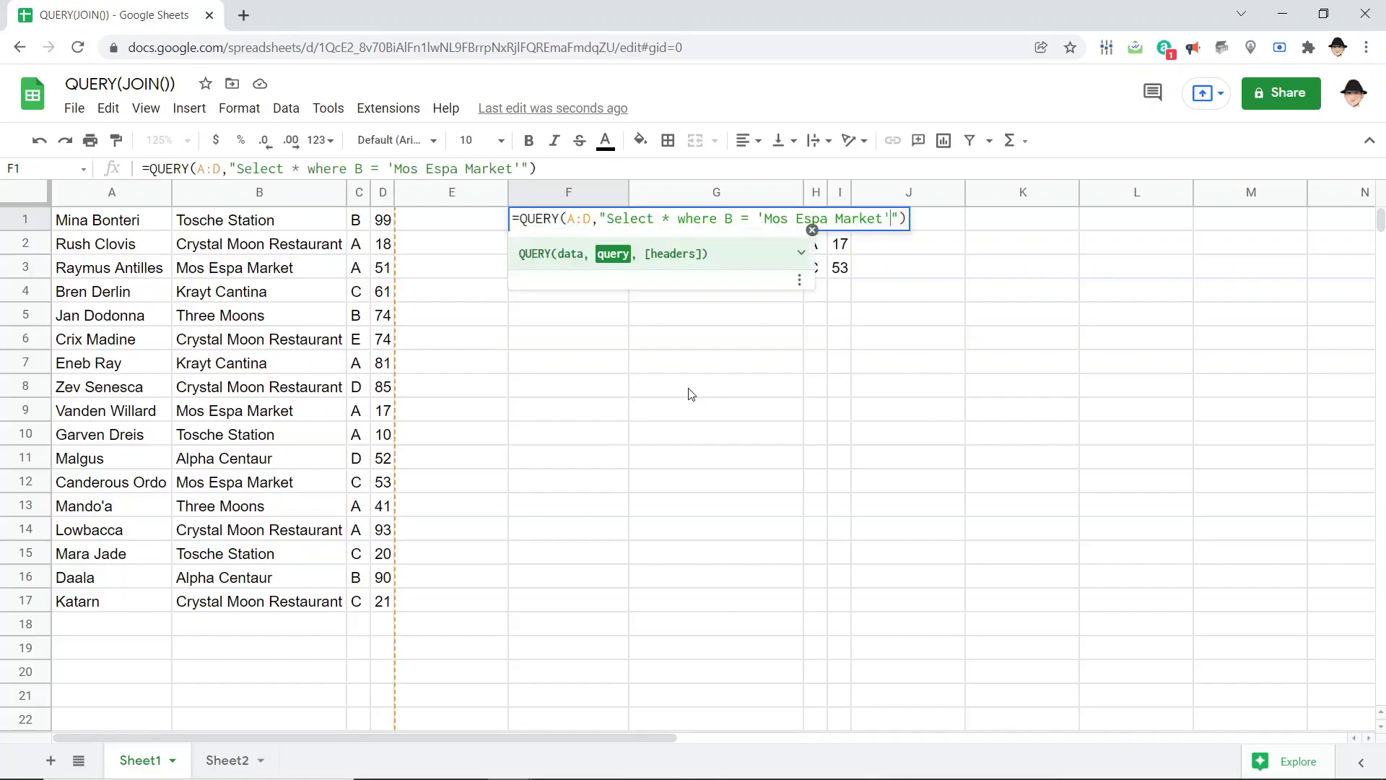
type("OR ")
type("B = ")
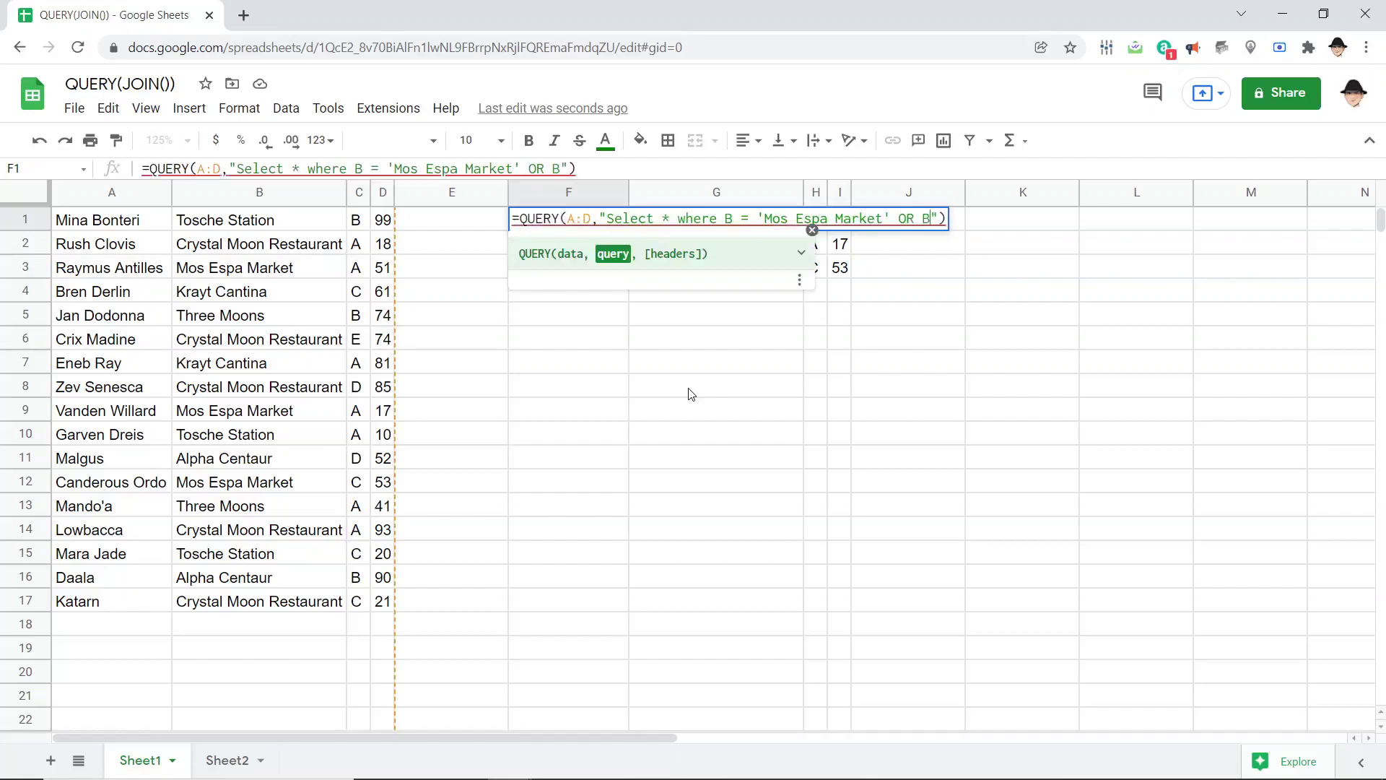
type("'Tosche Stat")
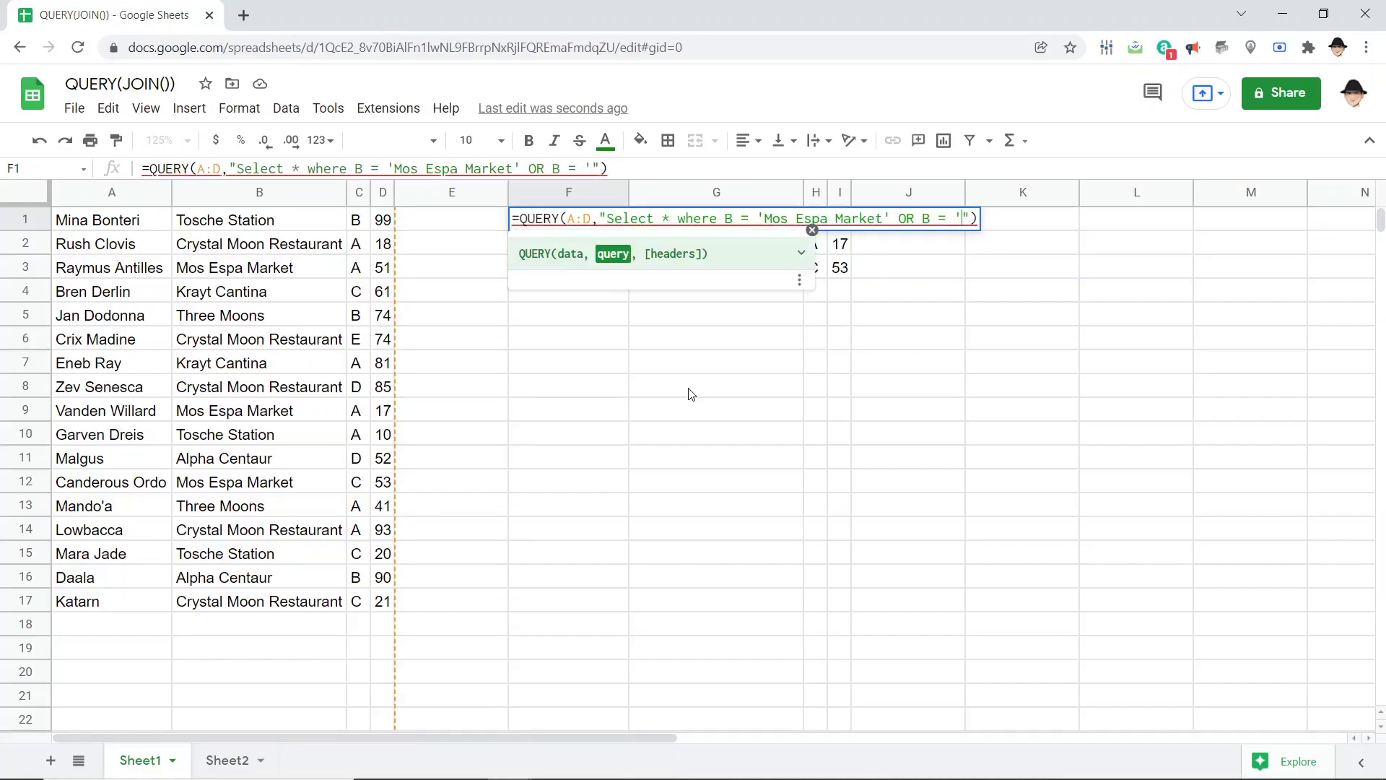
type("ion'")
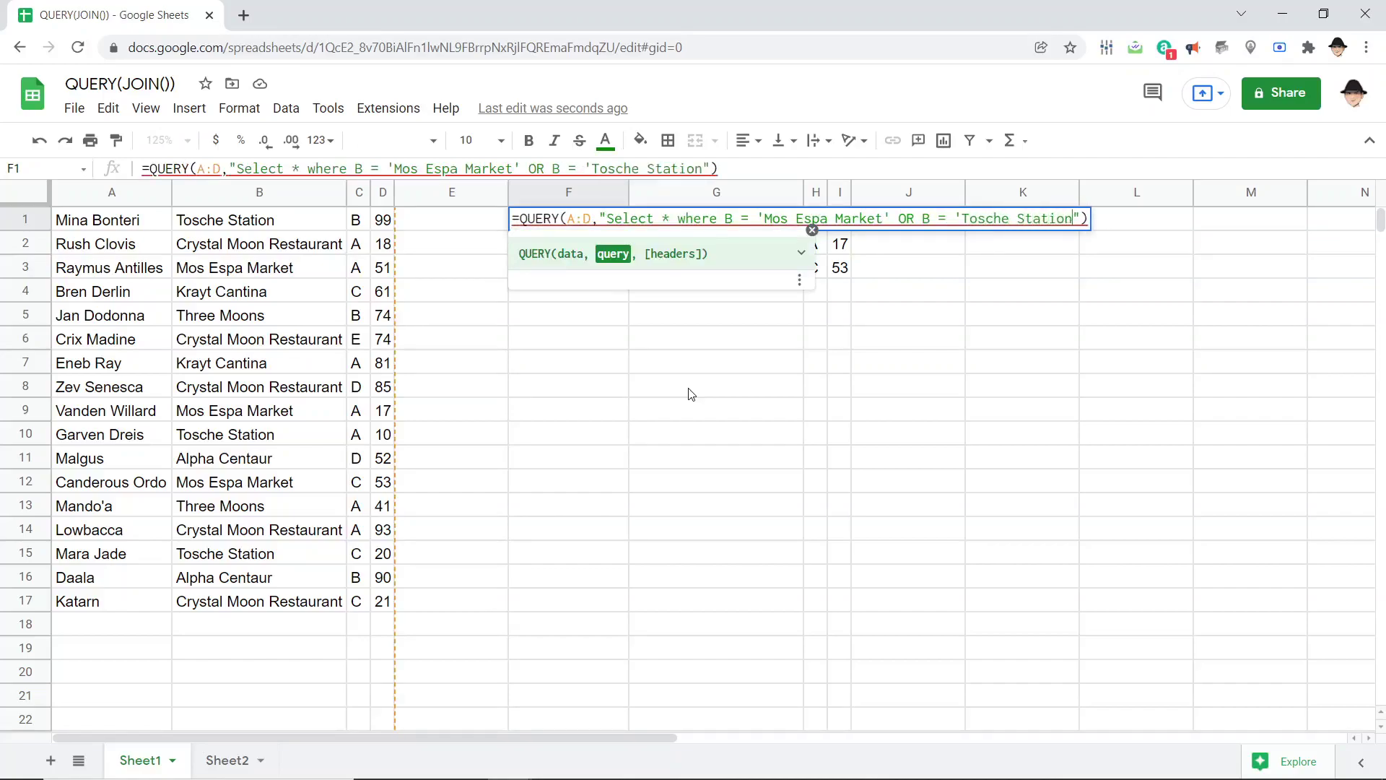
key("Return")
key("Up")
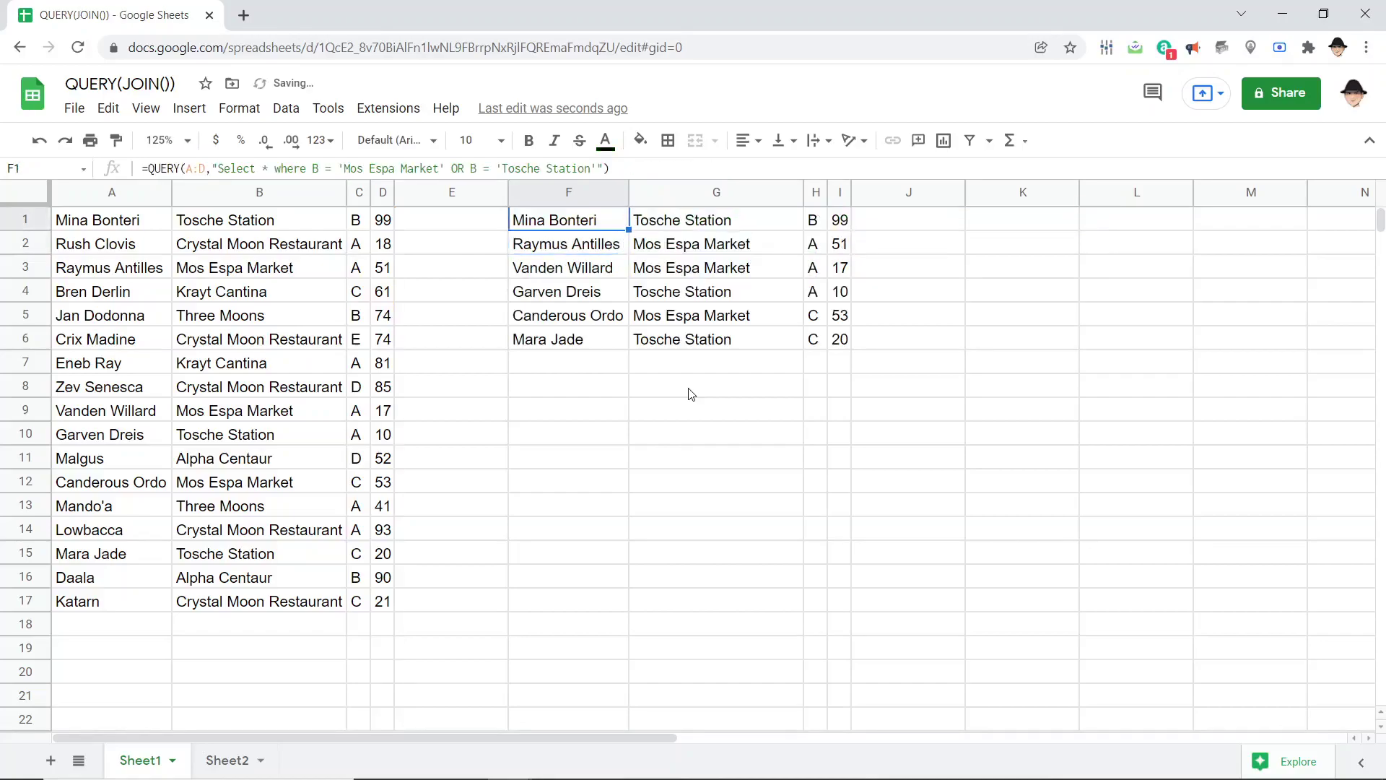
key("ctrl+shift+Down")
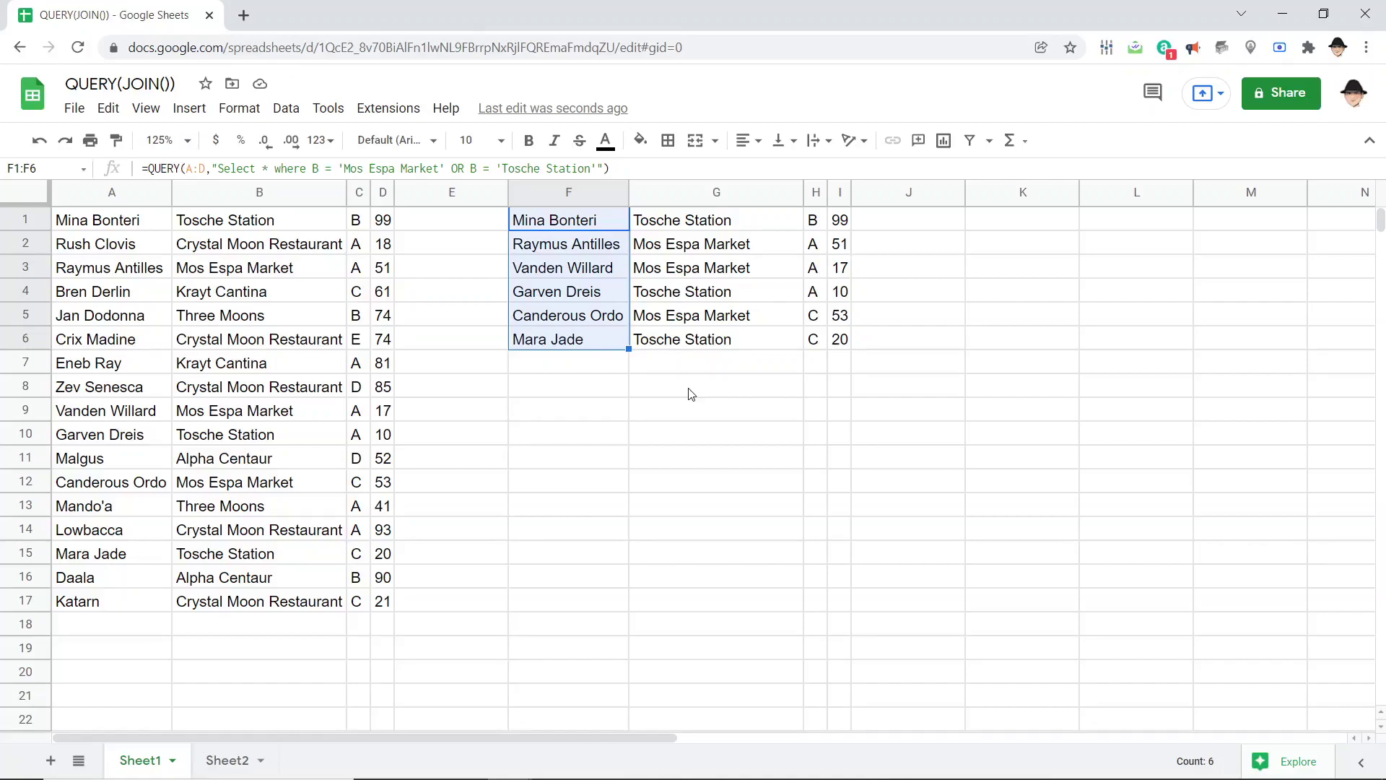
key("Up")
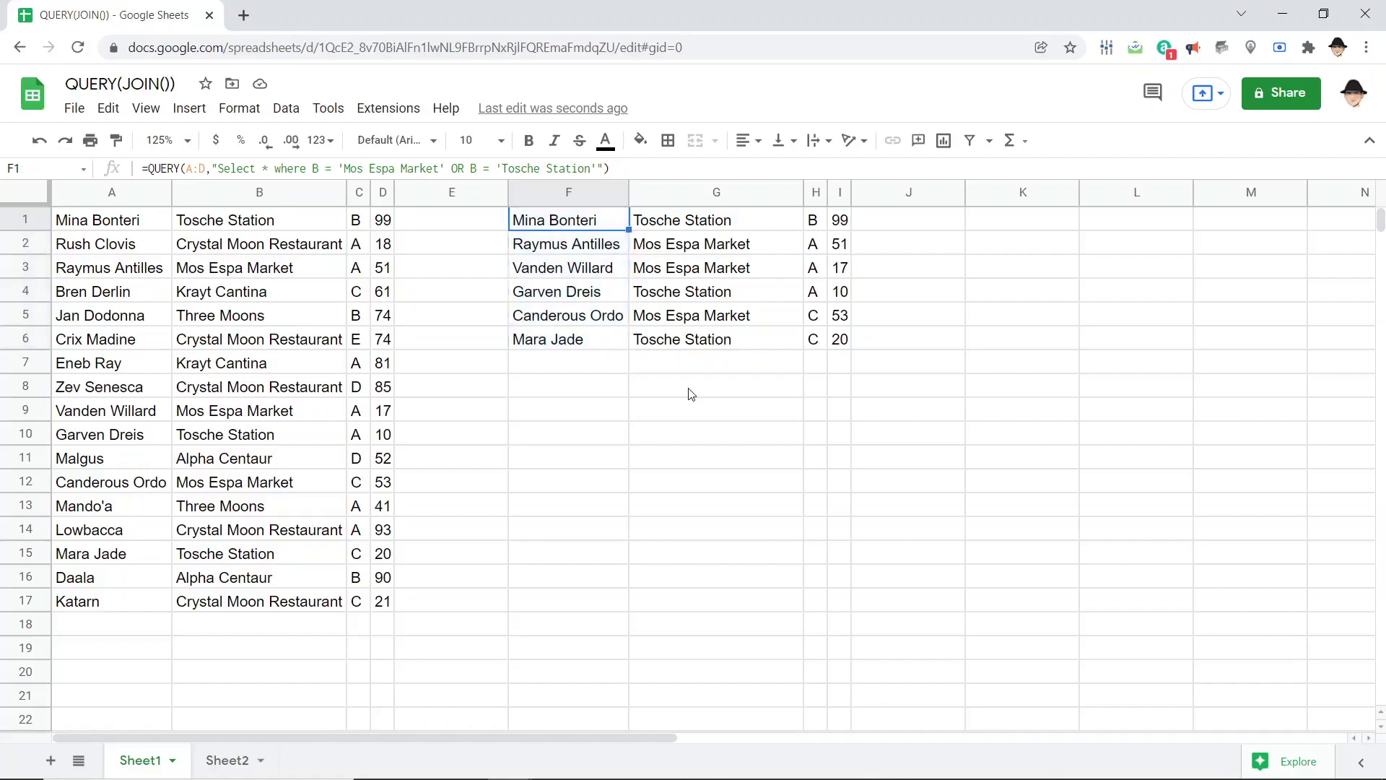
key("F2")
key("Left")
key("Left")
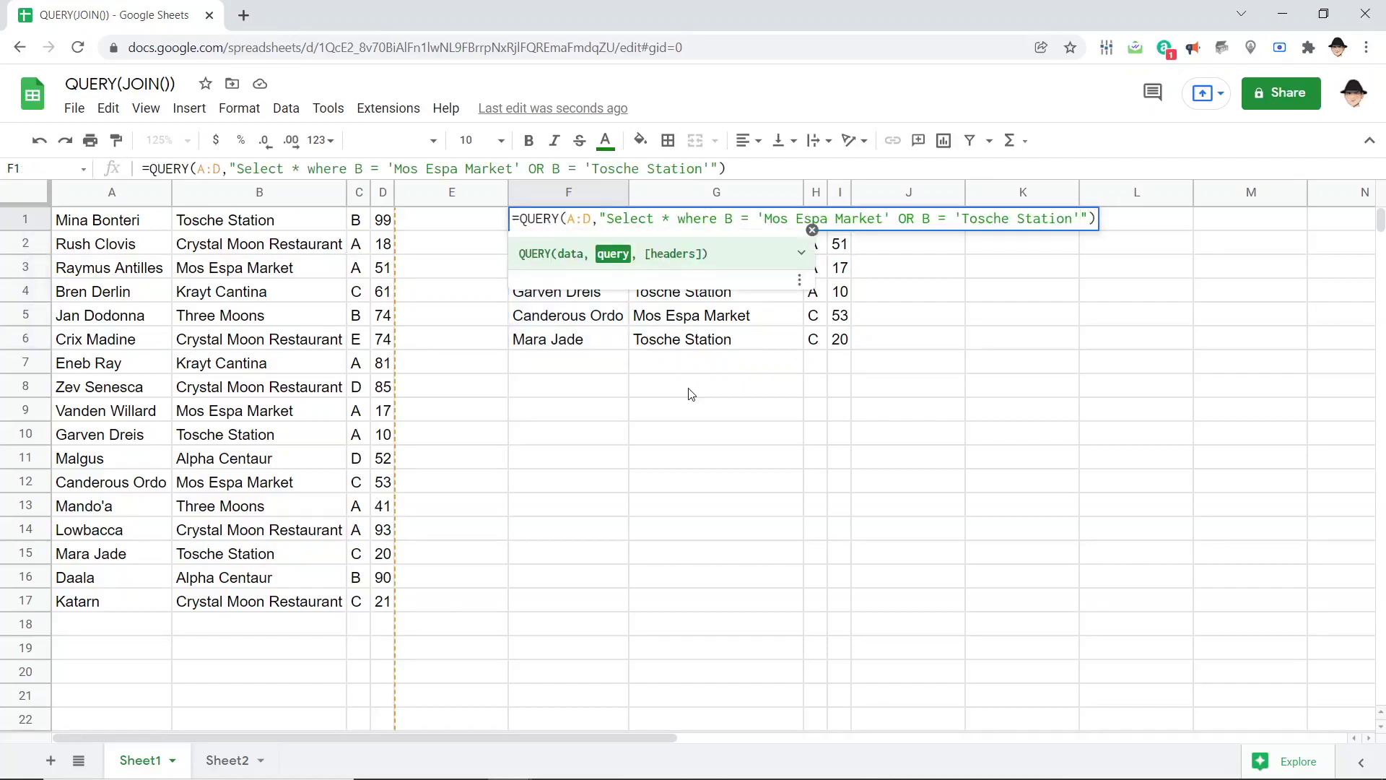
- Add OR B = 'Krayt Cantina' to F1's query and select the eight-row result F1:I8
type("OR B = ")
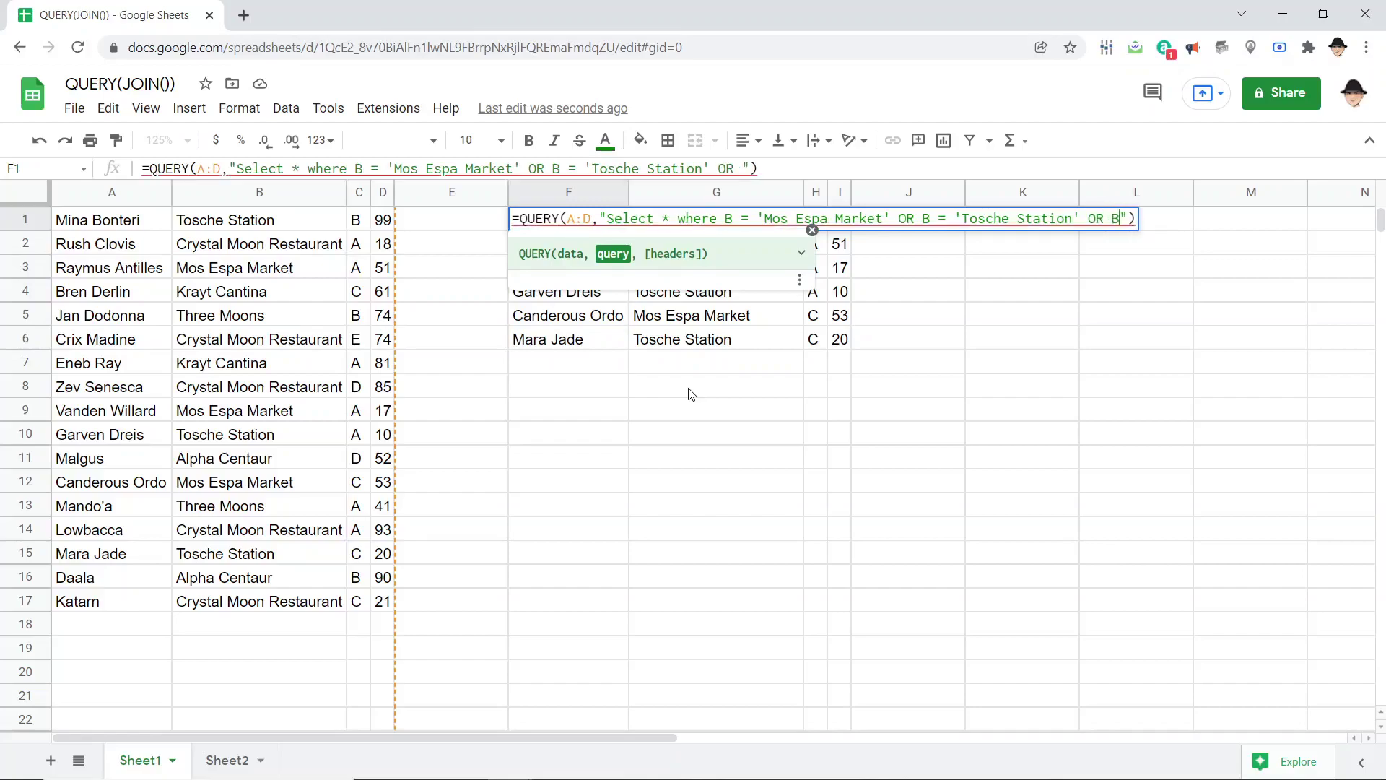
type("'Krayt Can")
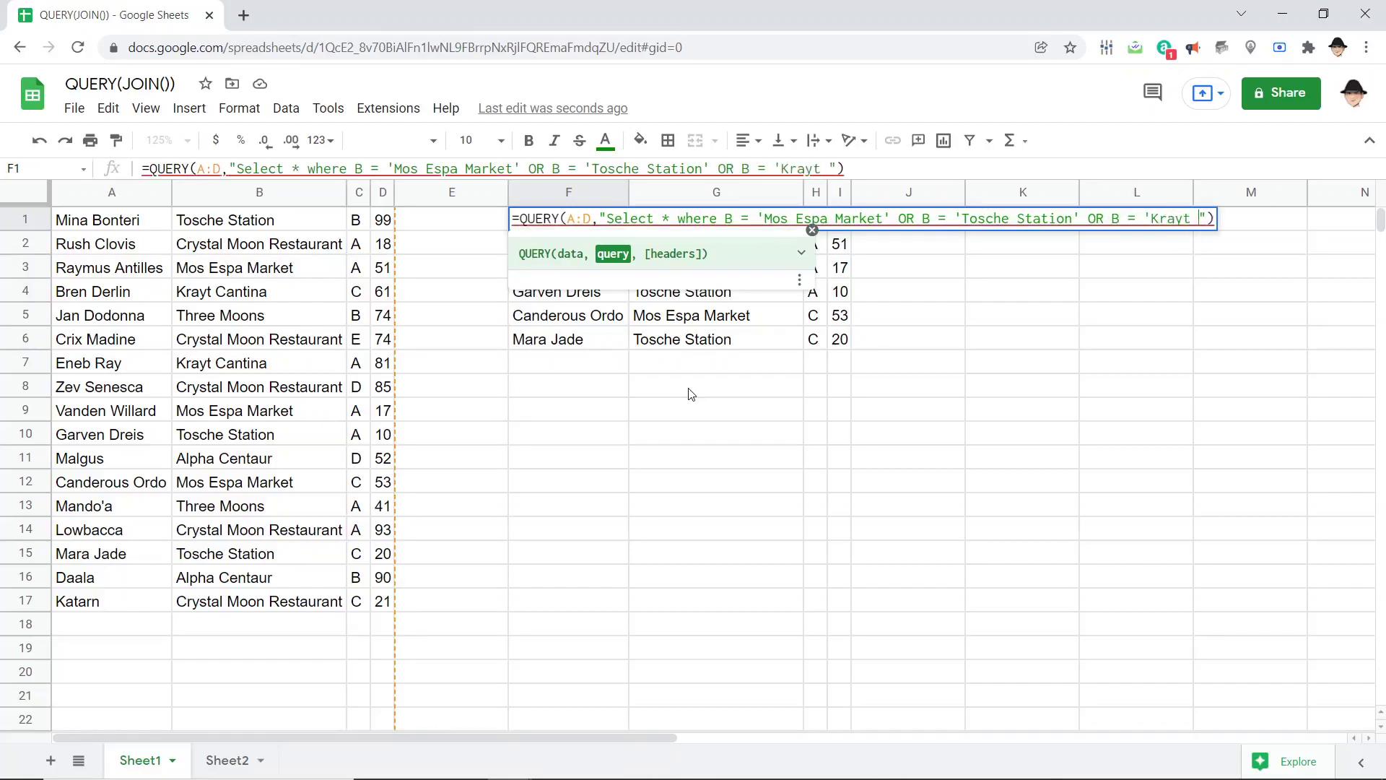
type("tina'")
key("Return")
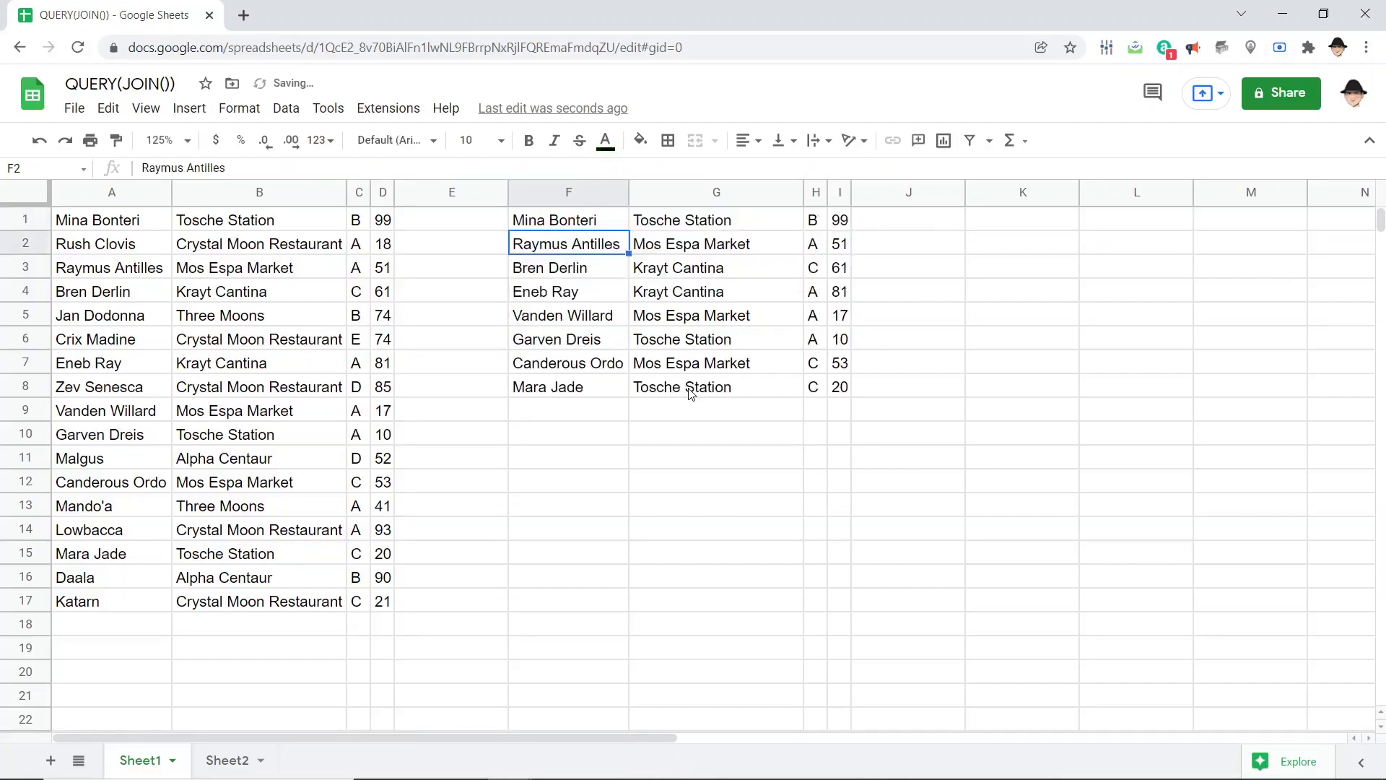
key("Up")
key("ctrl+shift+Down")
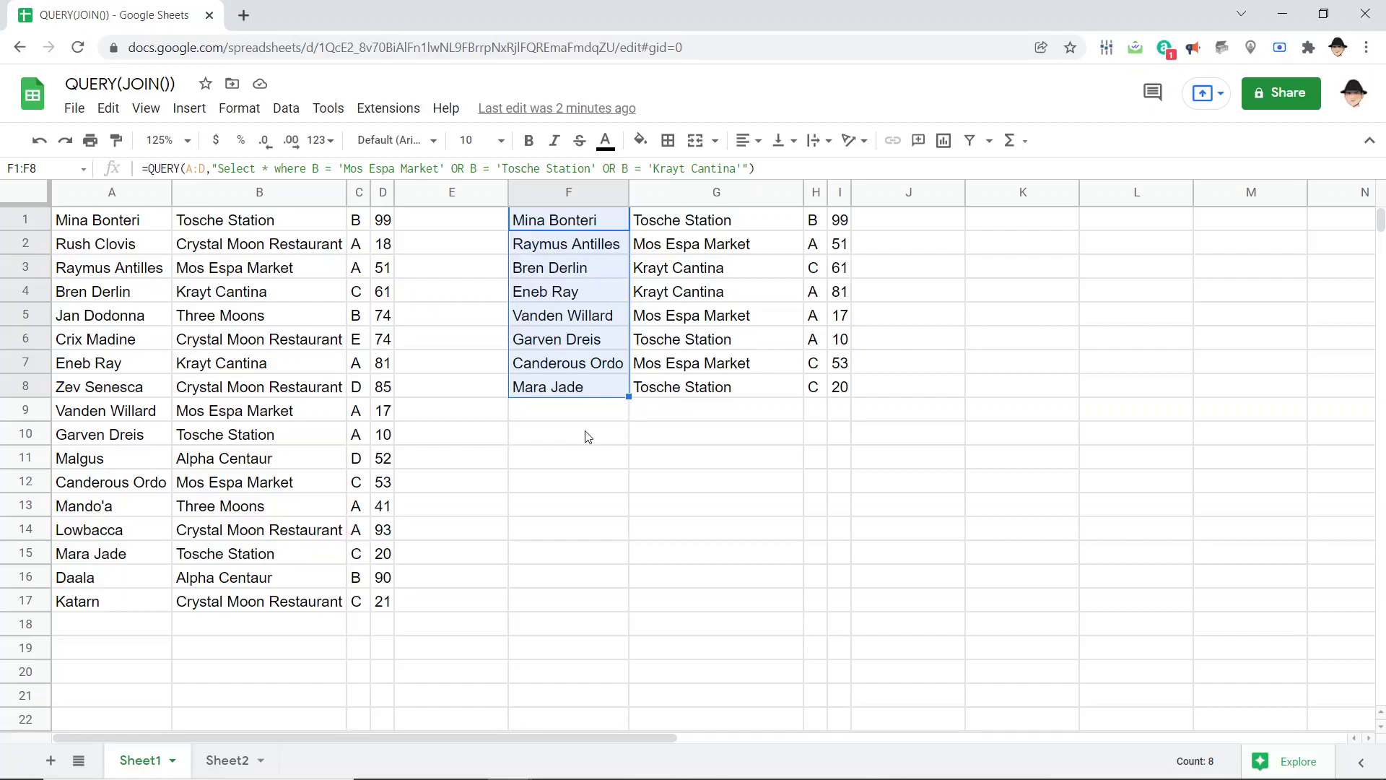
key("ctrl+shift+Up")
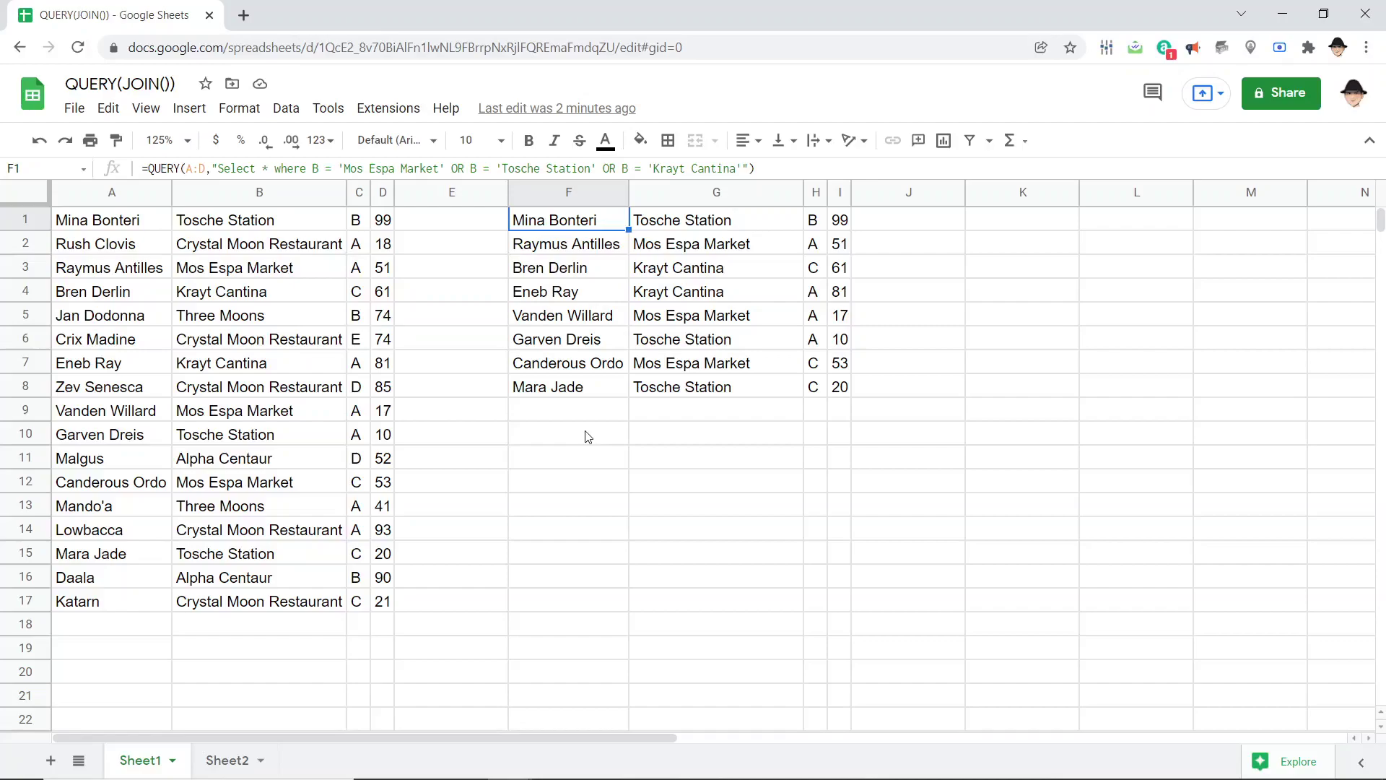
key("ctrl+shift+Down")
key("ctrl+shift+Right")
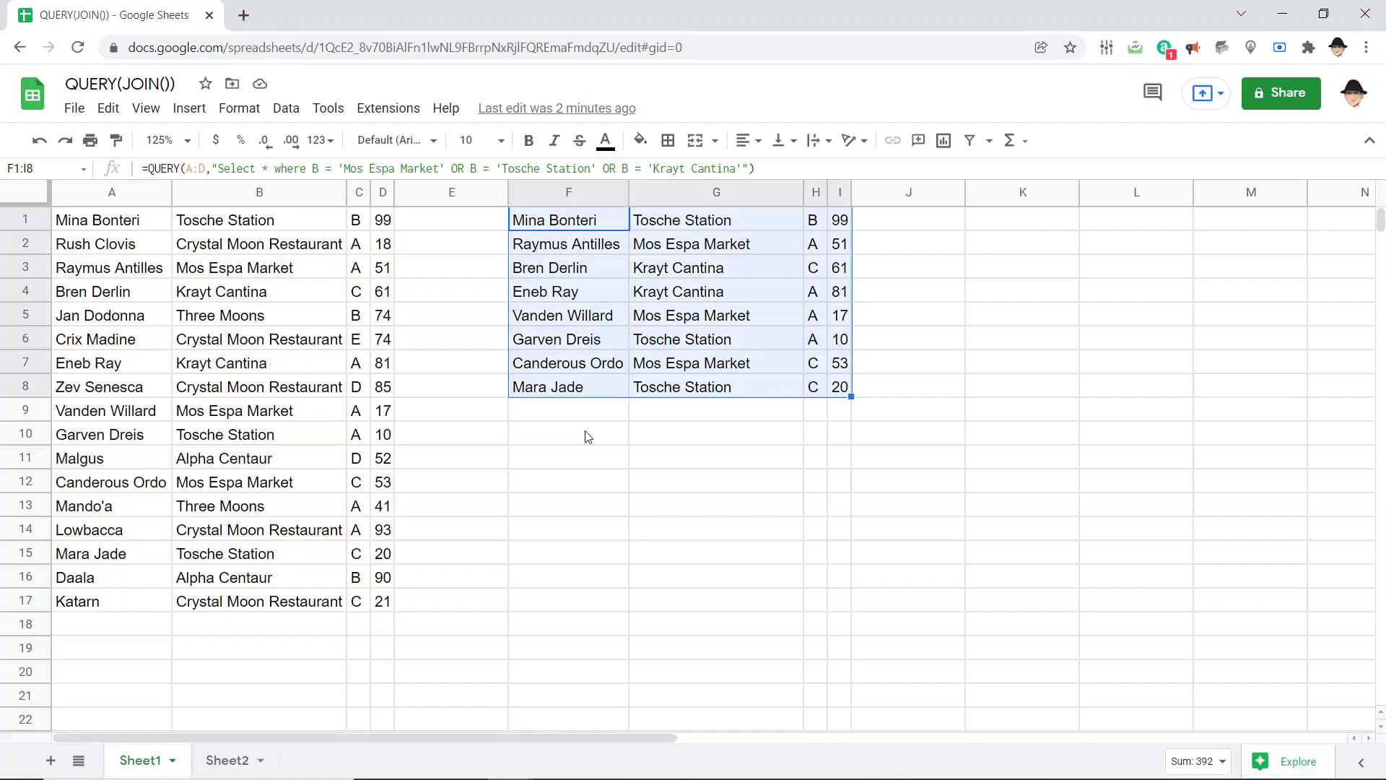
key("Up")
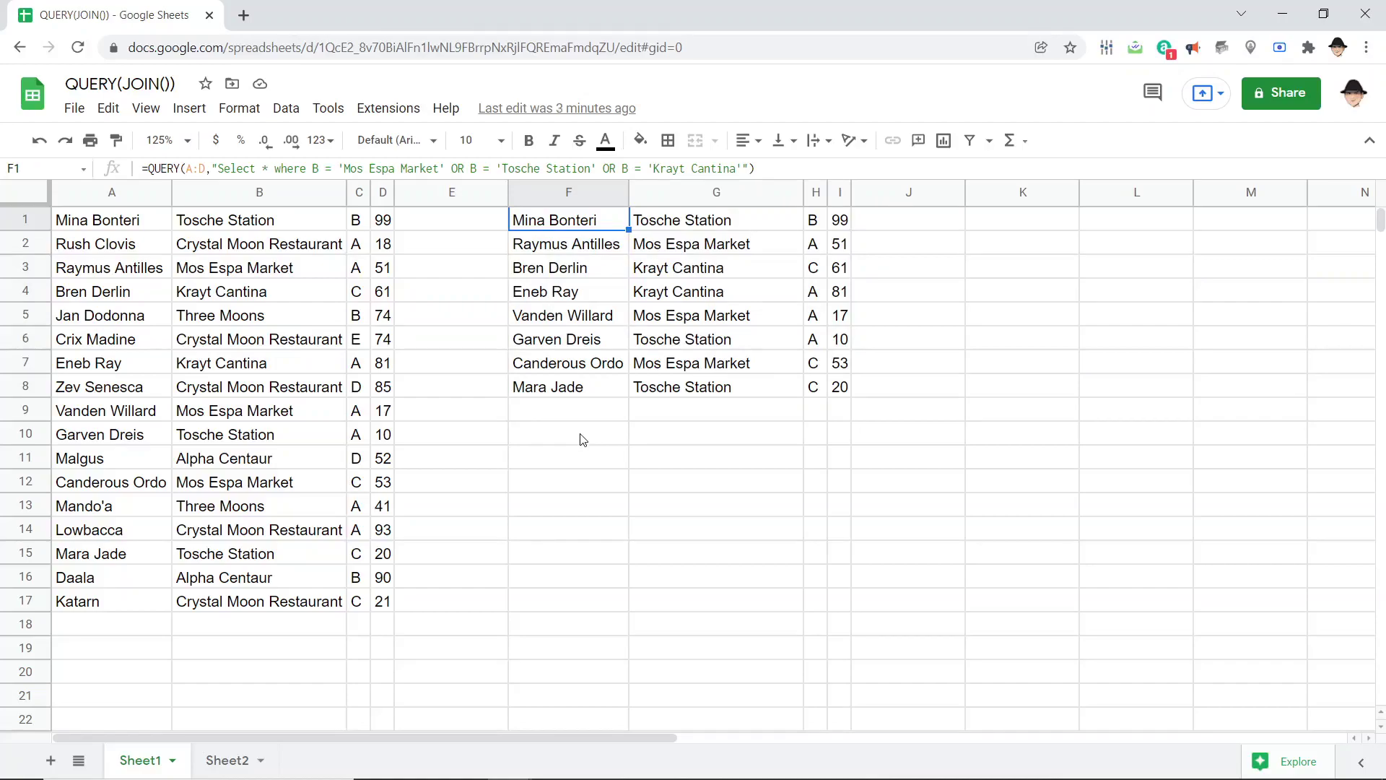
- Type Mos Espa Market in K1 and copy Tosche Station from B1 into K2
left_click(988, 226)
type("M")
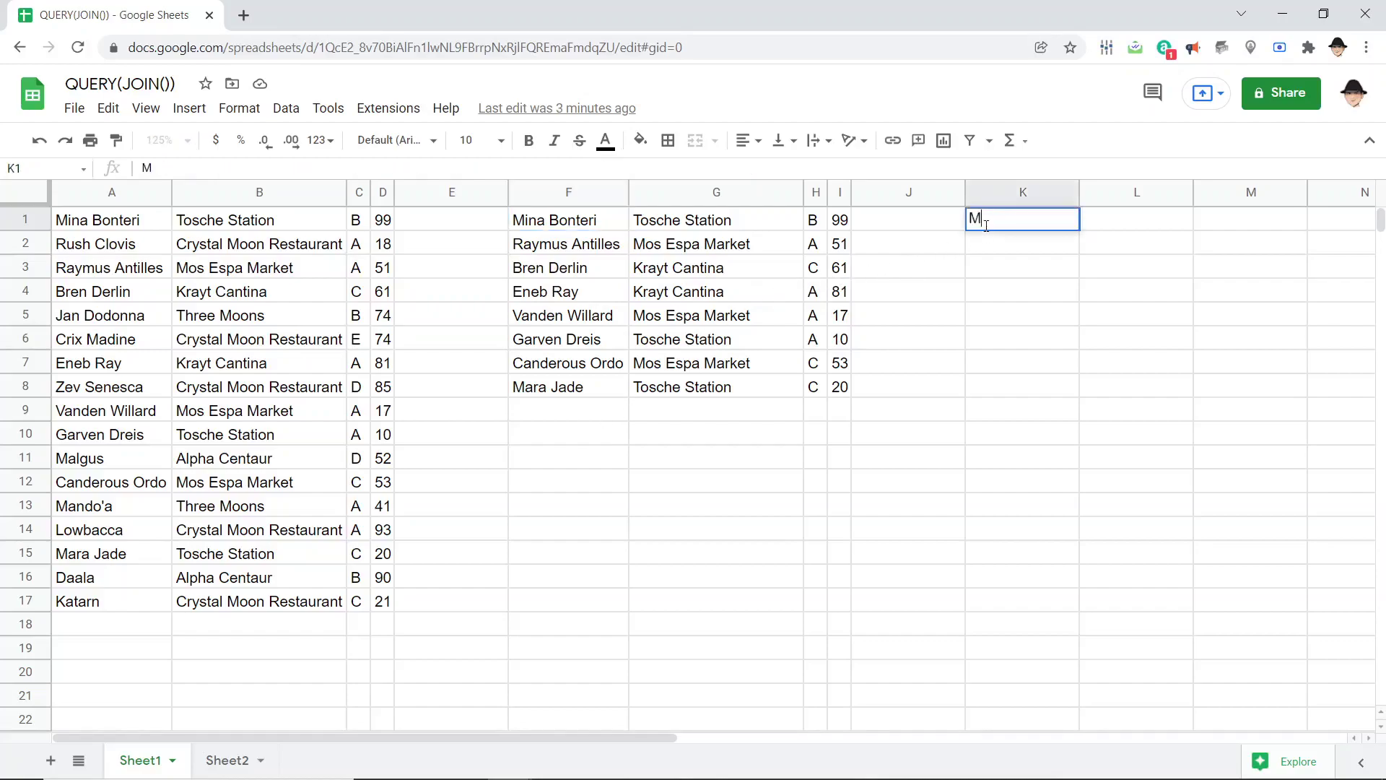
type("os Espa Market")
key("Return")
key("Left")
key("Left")
key("Left")
key("Left")
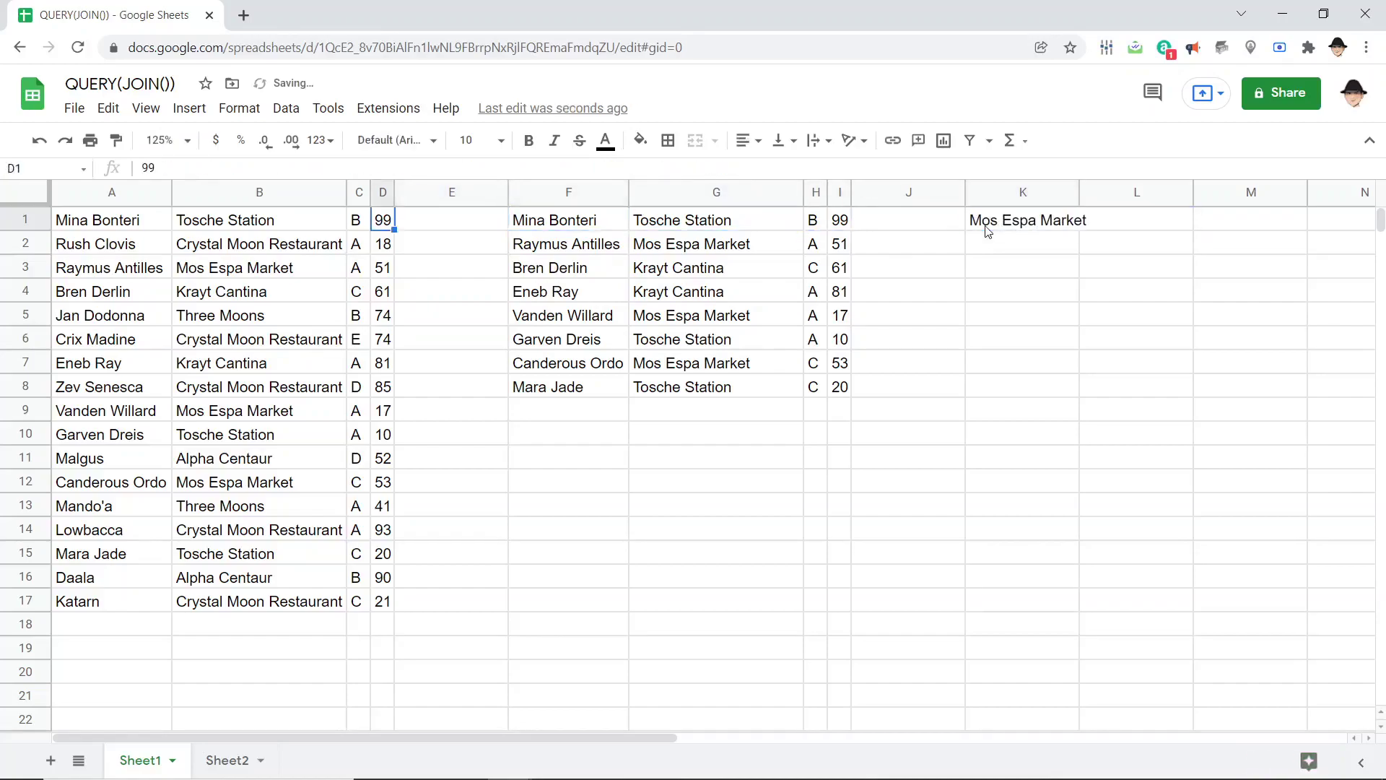
key("Left")
key("Left")
key("Left")
key("Right")
key("ctrl+c")
key("Right")
key("Right")
key("Right")
key("Right")
key("Right")
key("Right")
key("Right")
key("Right")
key("Right")
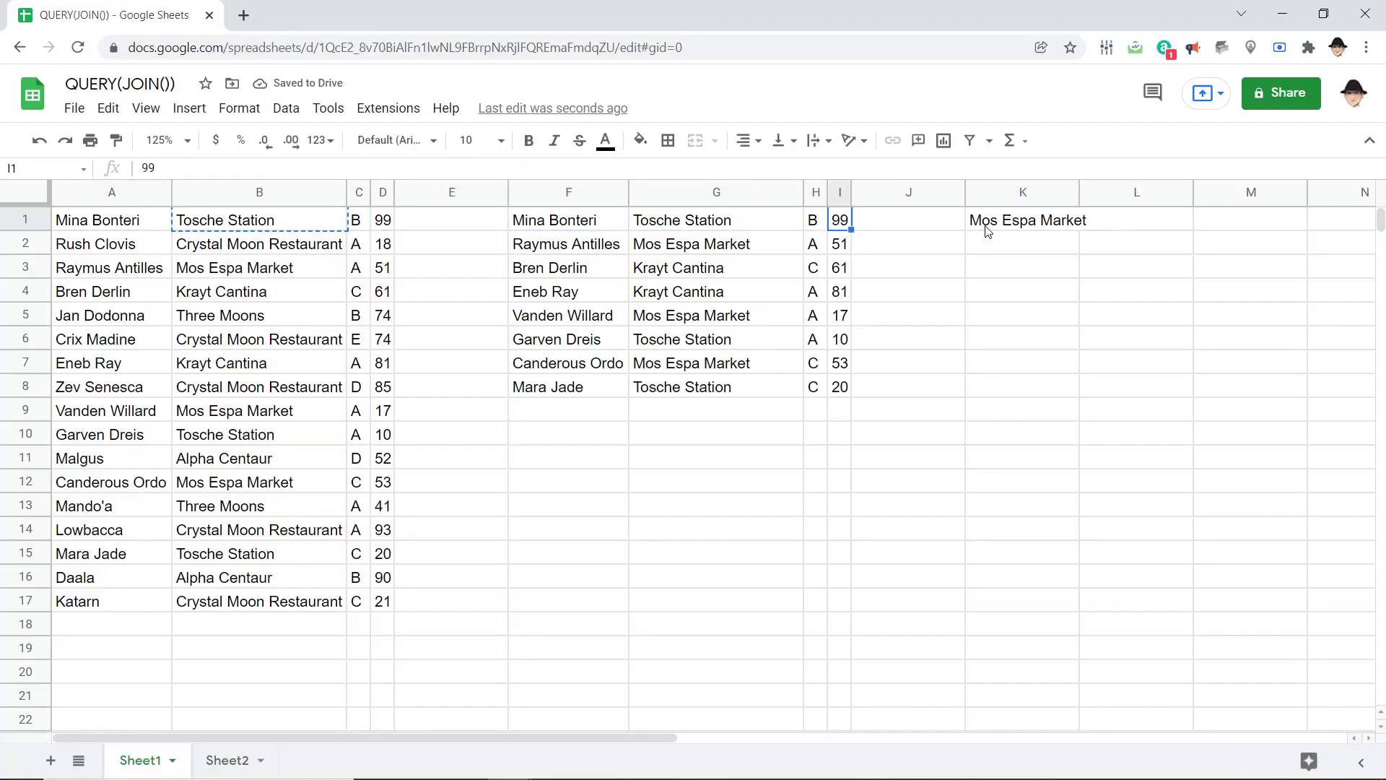
key("Down")
key("ctrl+v")
- Copy Krayt Cantina from B4 into K3 and select the list K1:K3
key("Left")
key("Left")
key("Left")
key("Left")
key("Left")
key("Left")
key("Left")
key("Left")
key("Left")
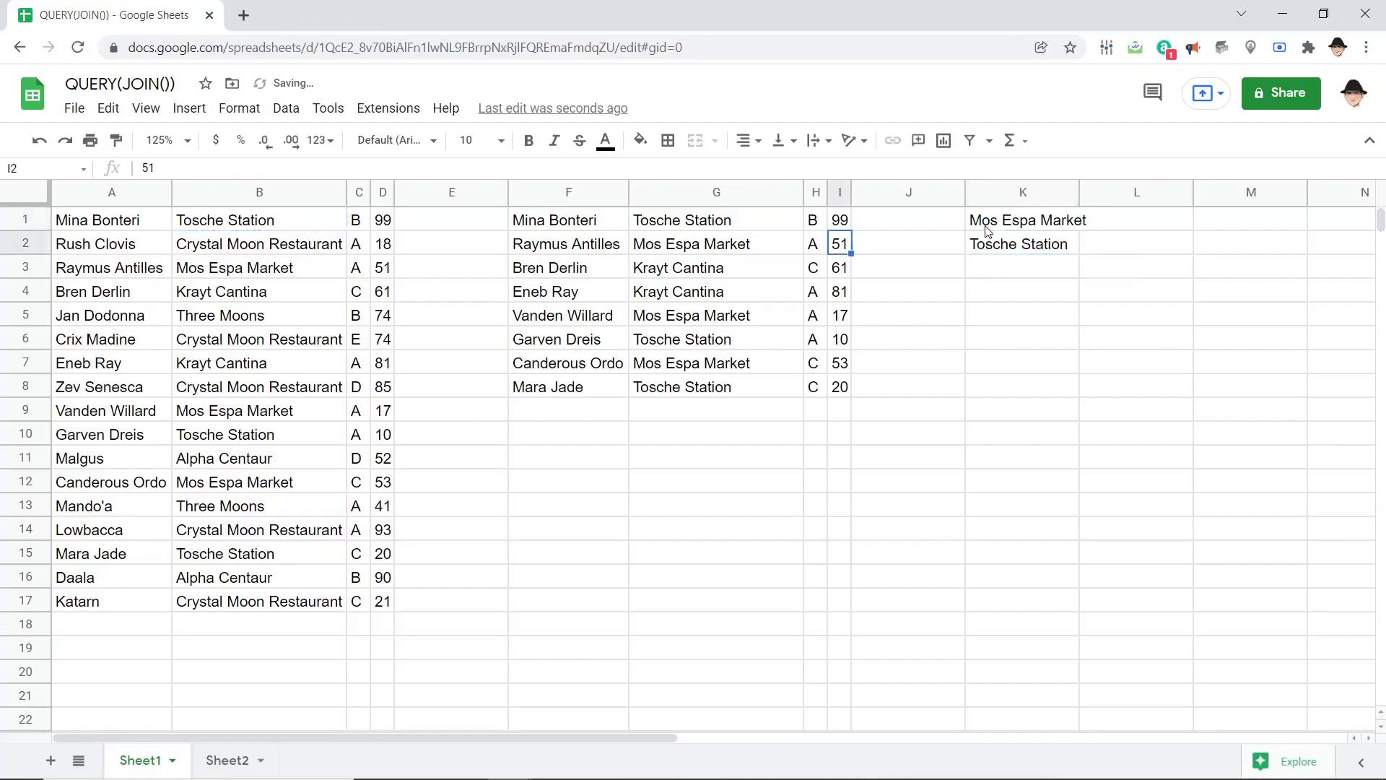
key("Down")
key("Down")
key("ctrl+c")
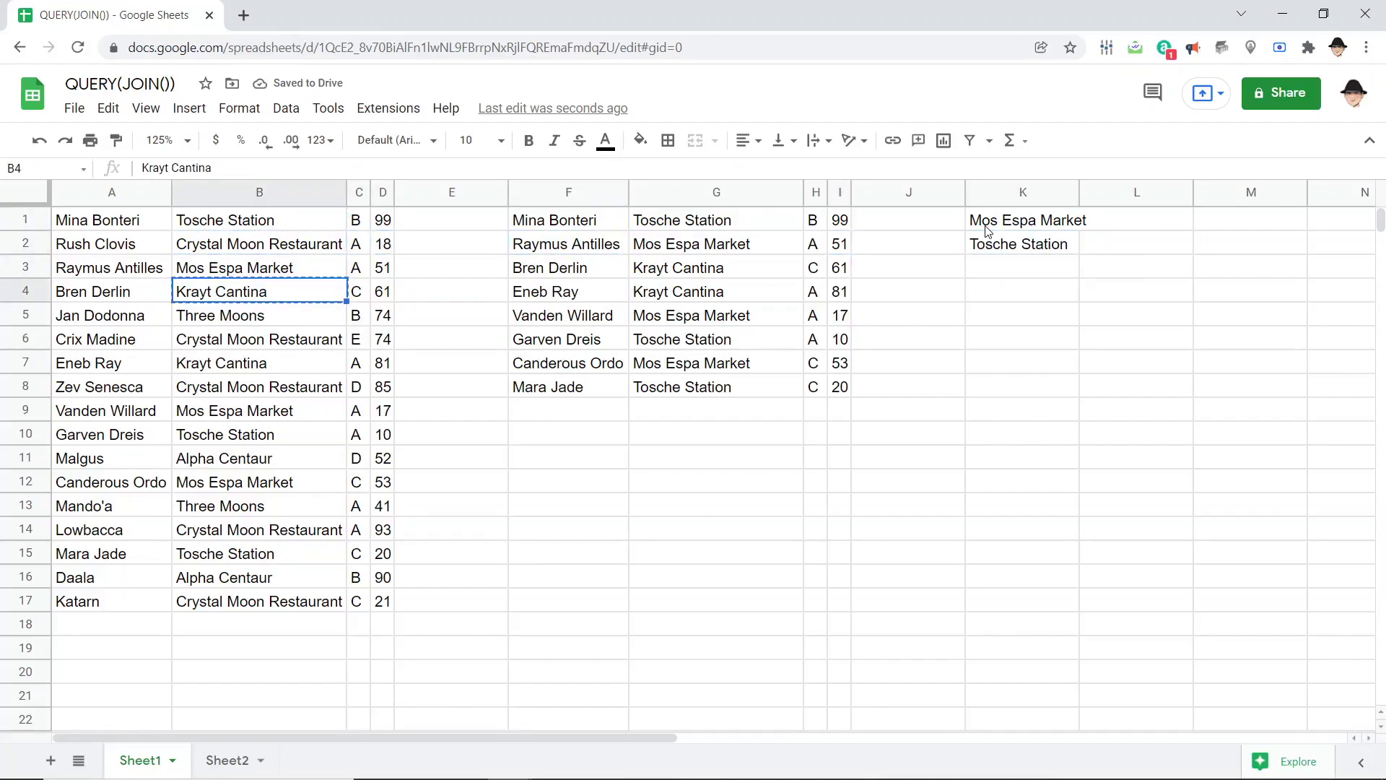
key("Right")
key("Right")
key("Right")
key("Right")
key("Right")
key("Right")
key("Right")
key("Right")
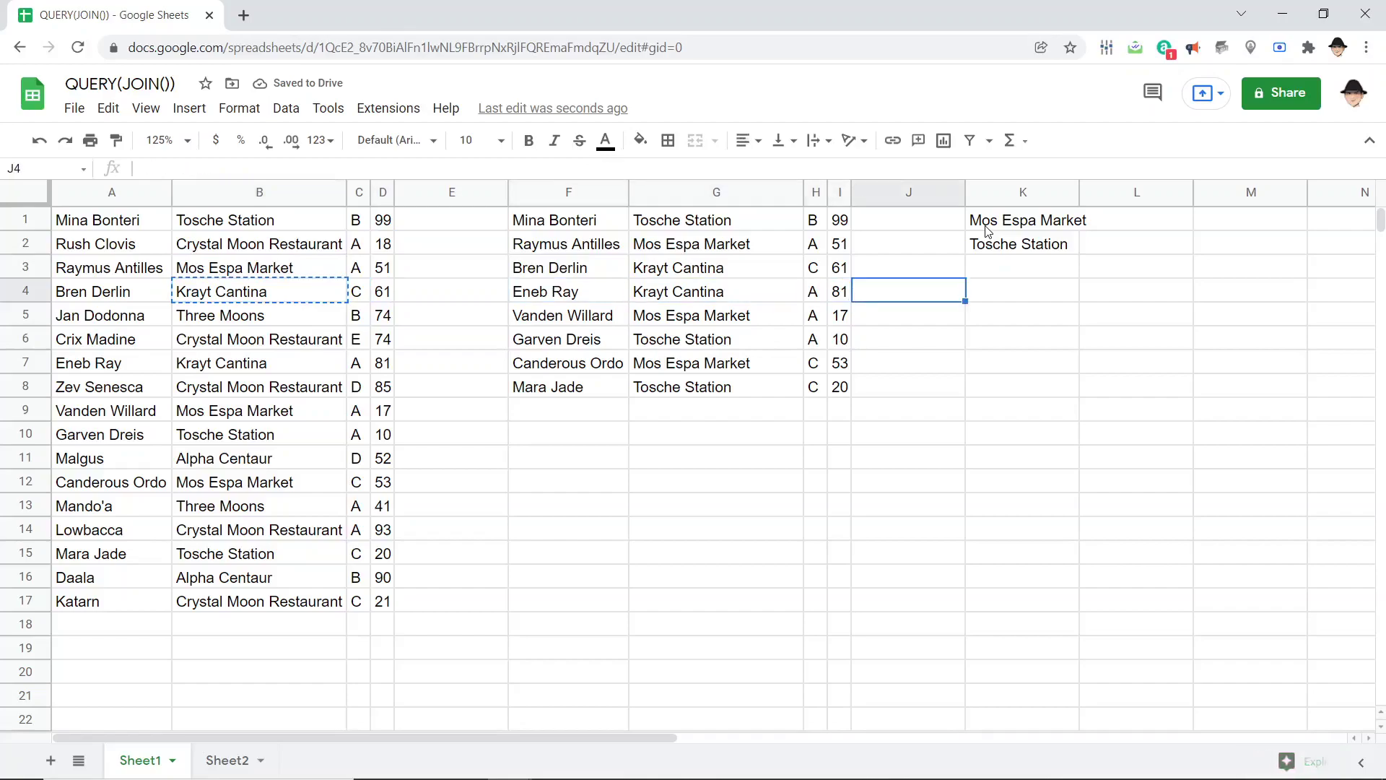
key("Right")
key("Up")
key("ctrl+v")
key("Left")
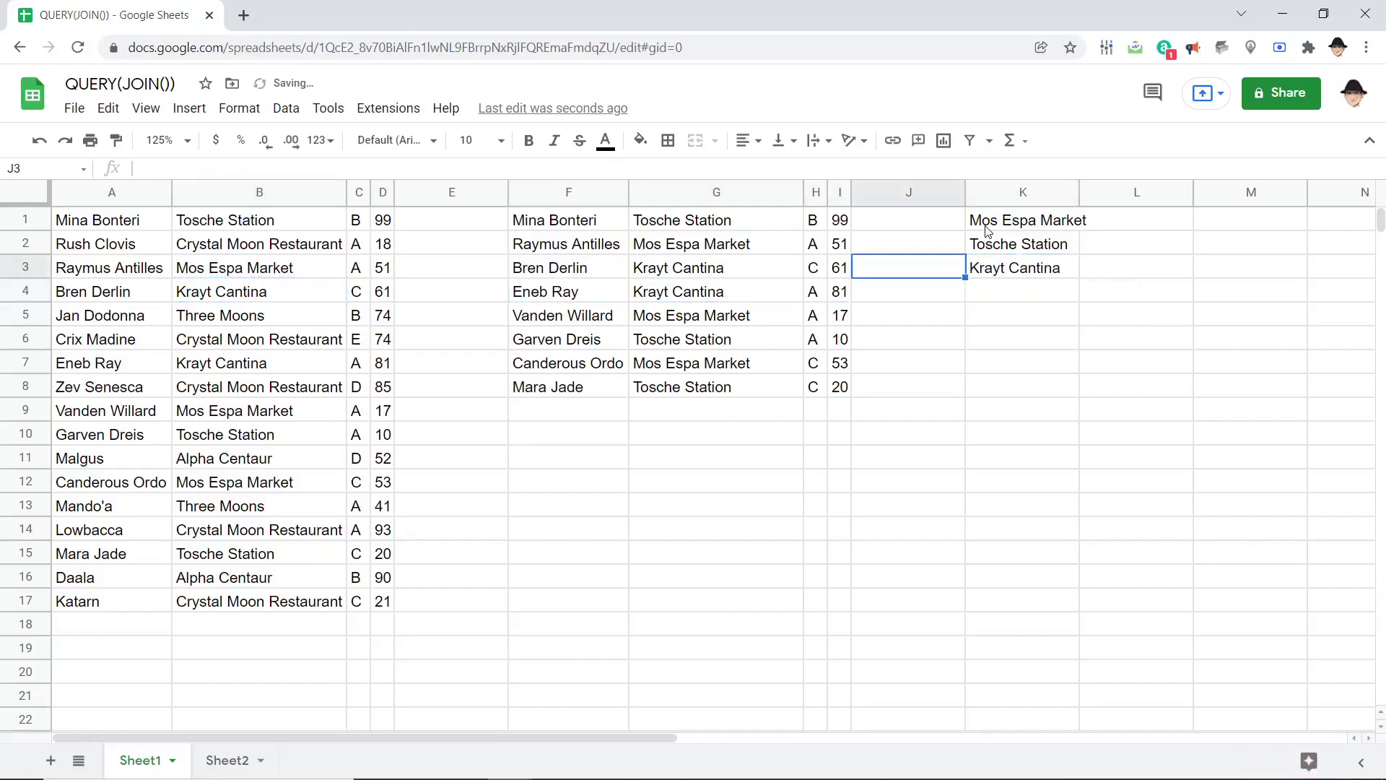
key("Left")
key("Left")
key("Left")
key("Left")
key("Left")
key("Up")
key("Right")
key("Up")
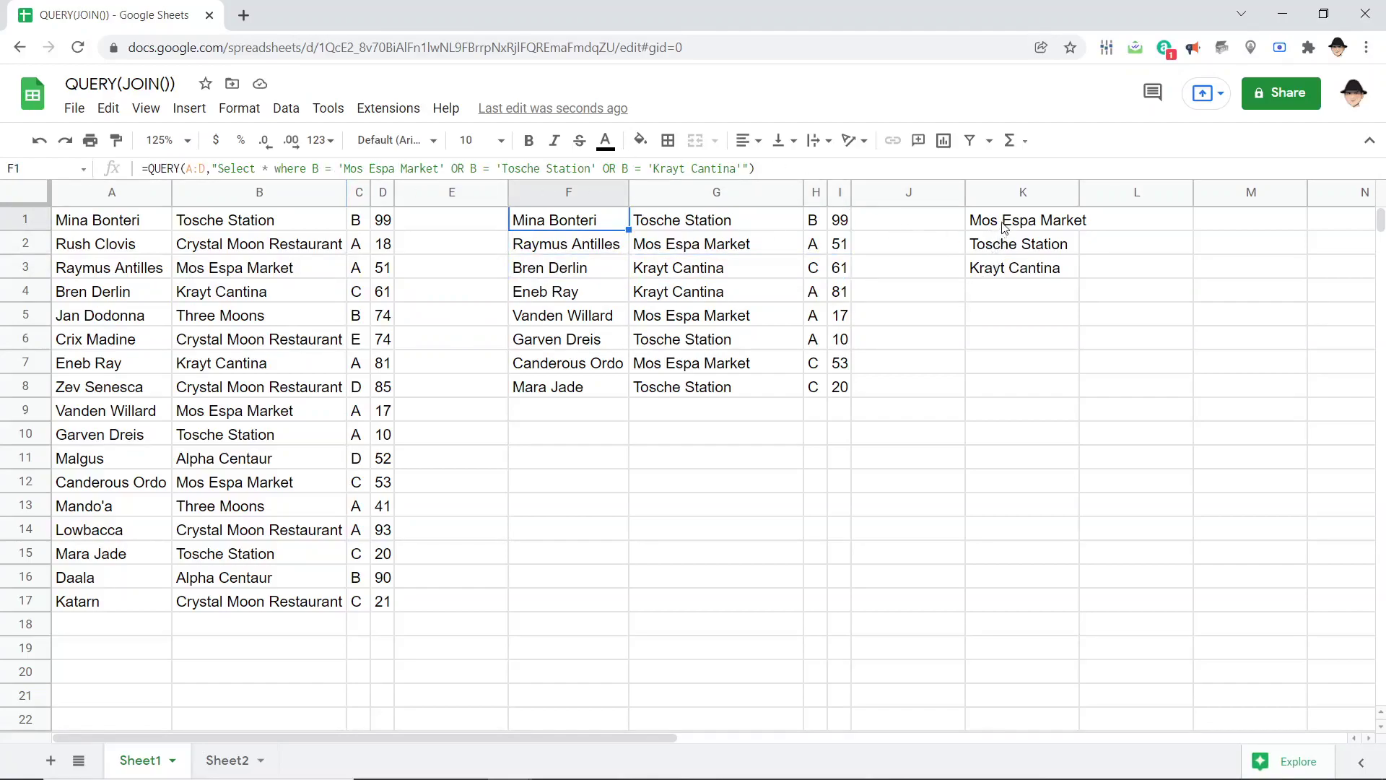
left_click_drag(1005, 226, 1000, 269)
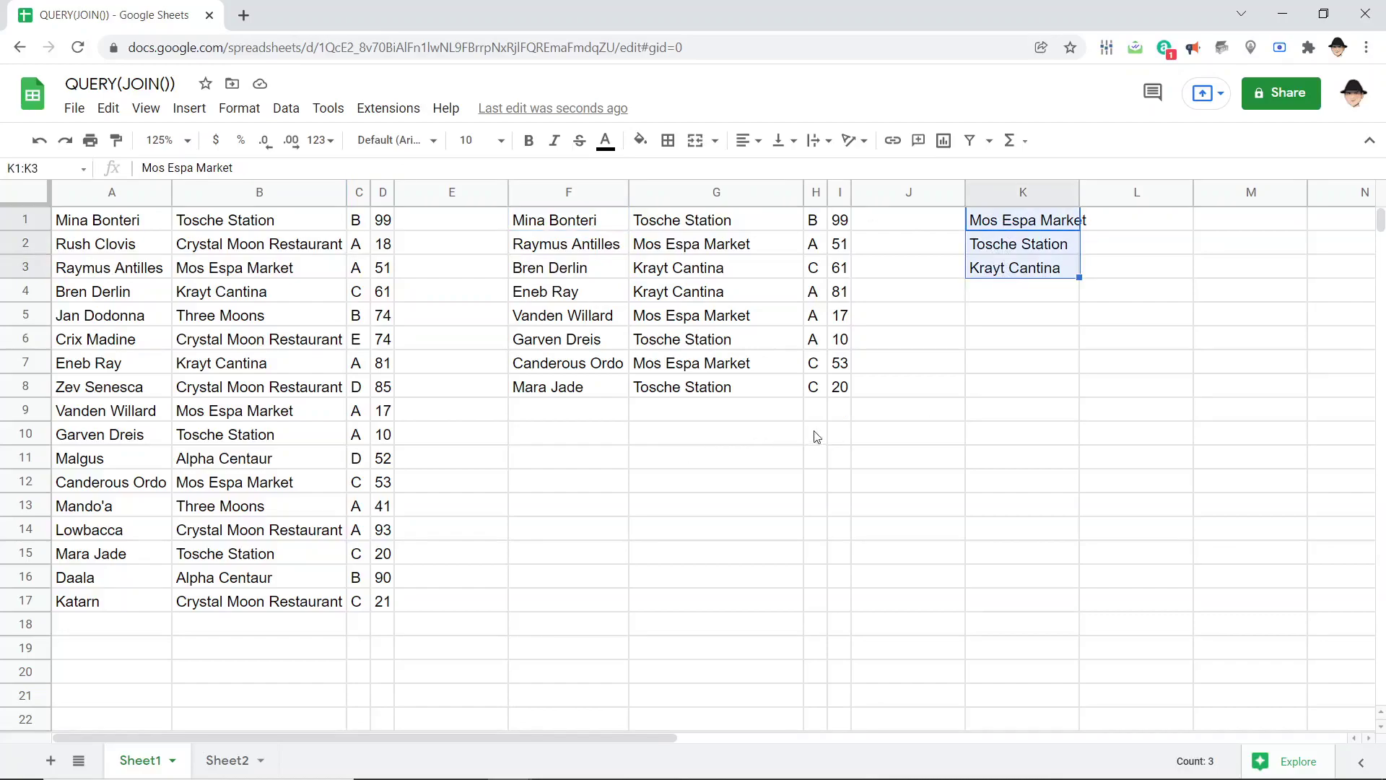
- Enter =JOIN(",",K1:K3) in F10 to combine the three locations into one line
left_click(625, 442)
type("=JOIN(")
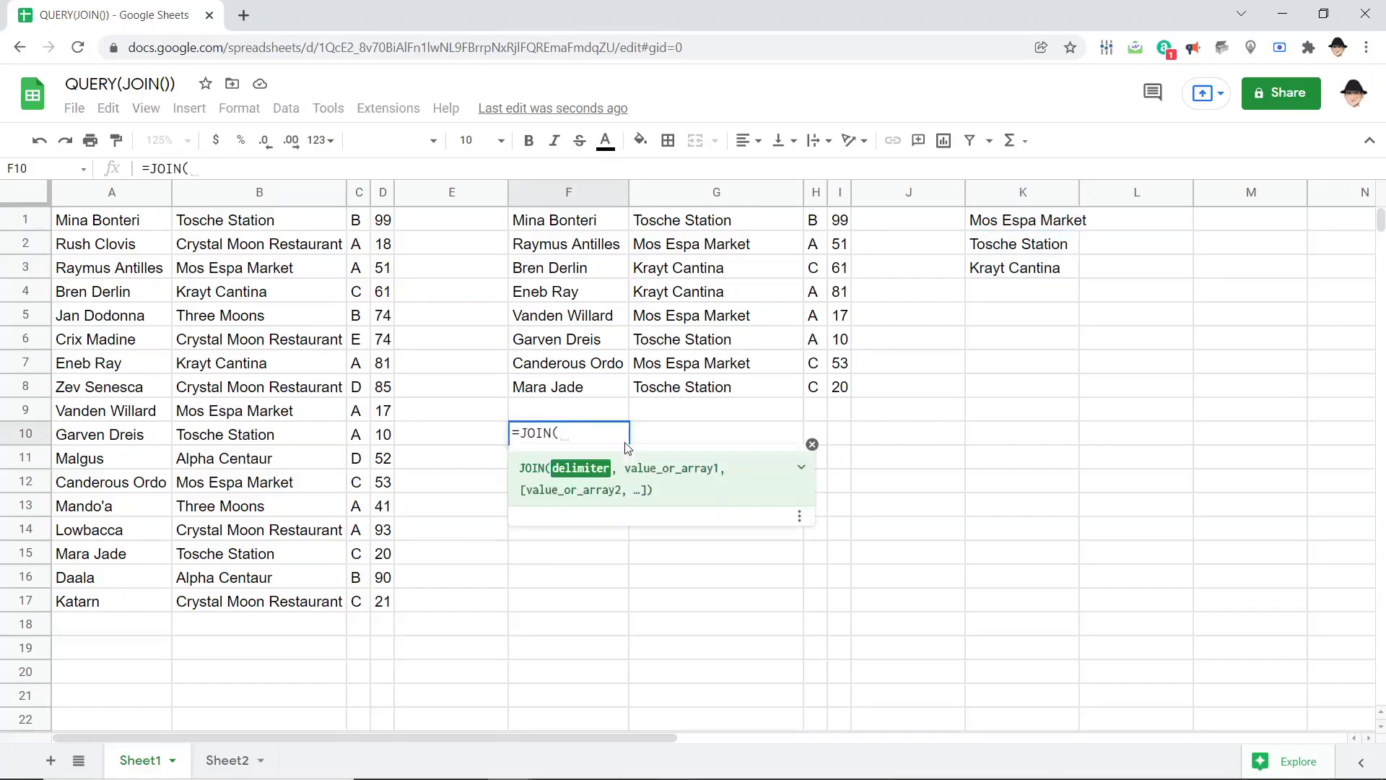
key("Escape")
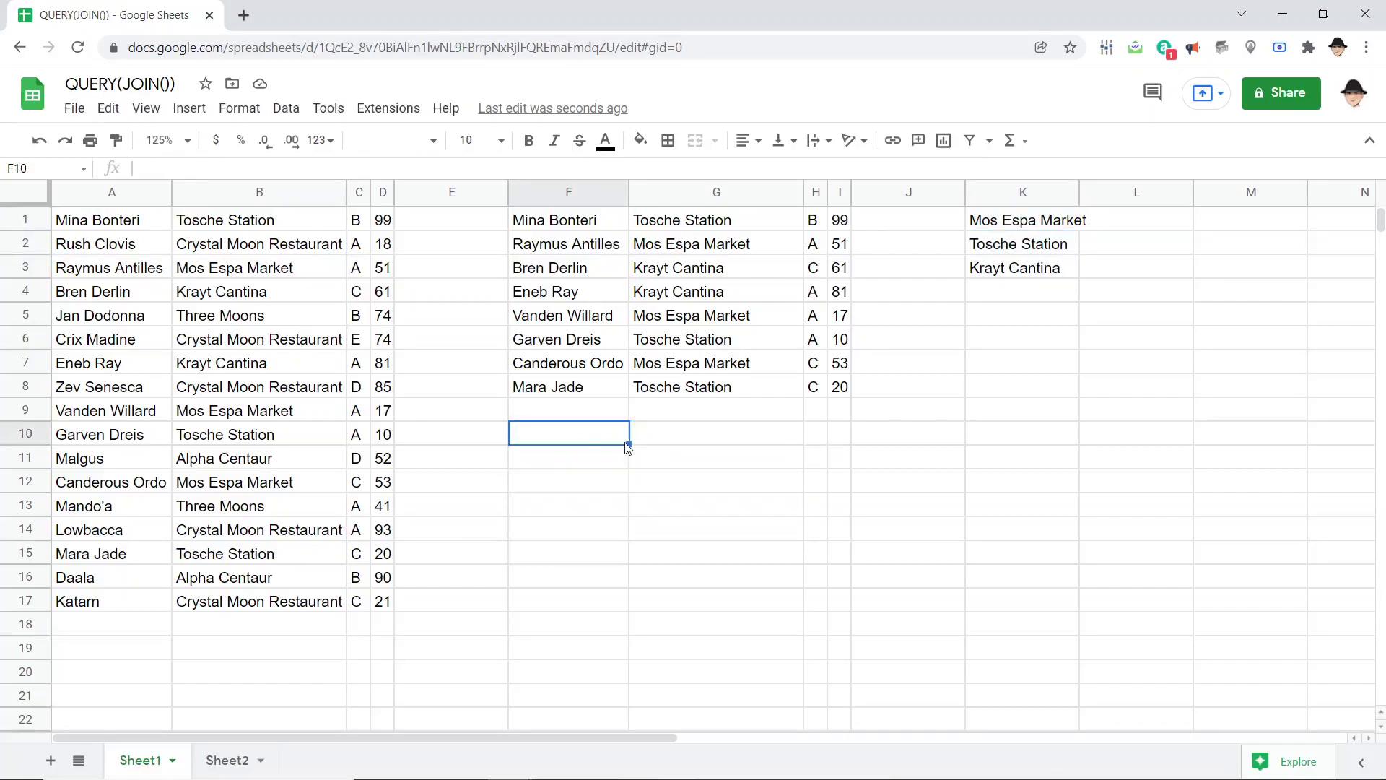
type("=JOIN(")
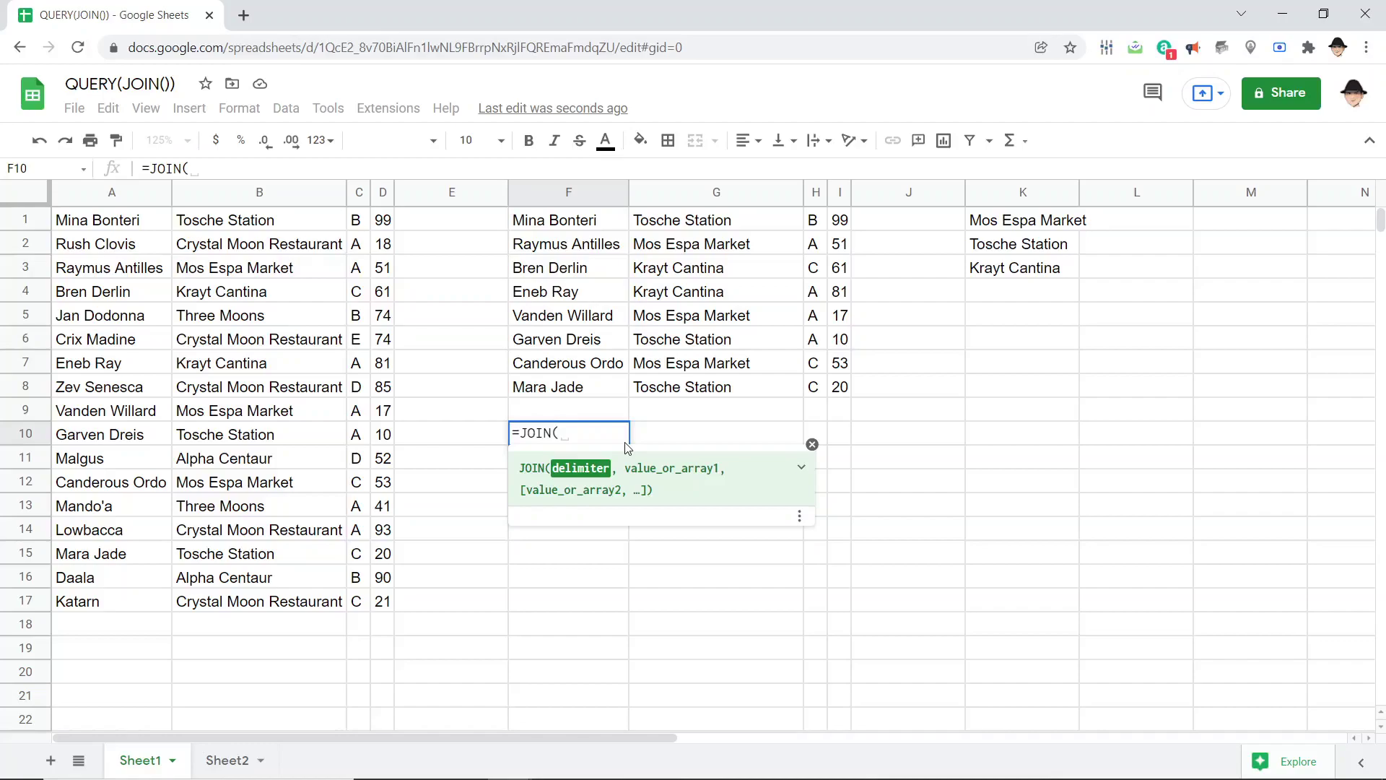
type("\",\",")
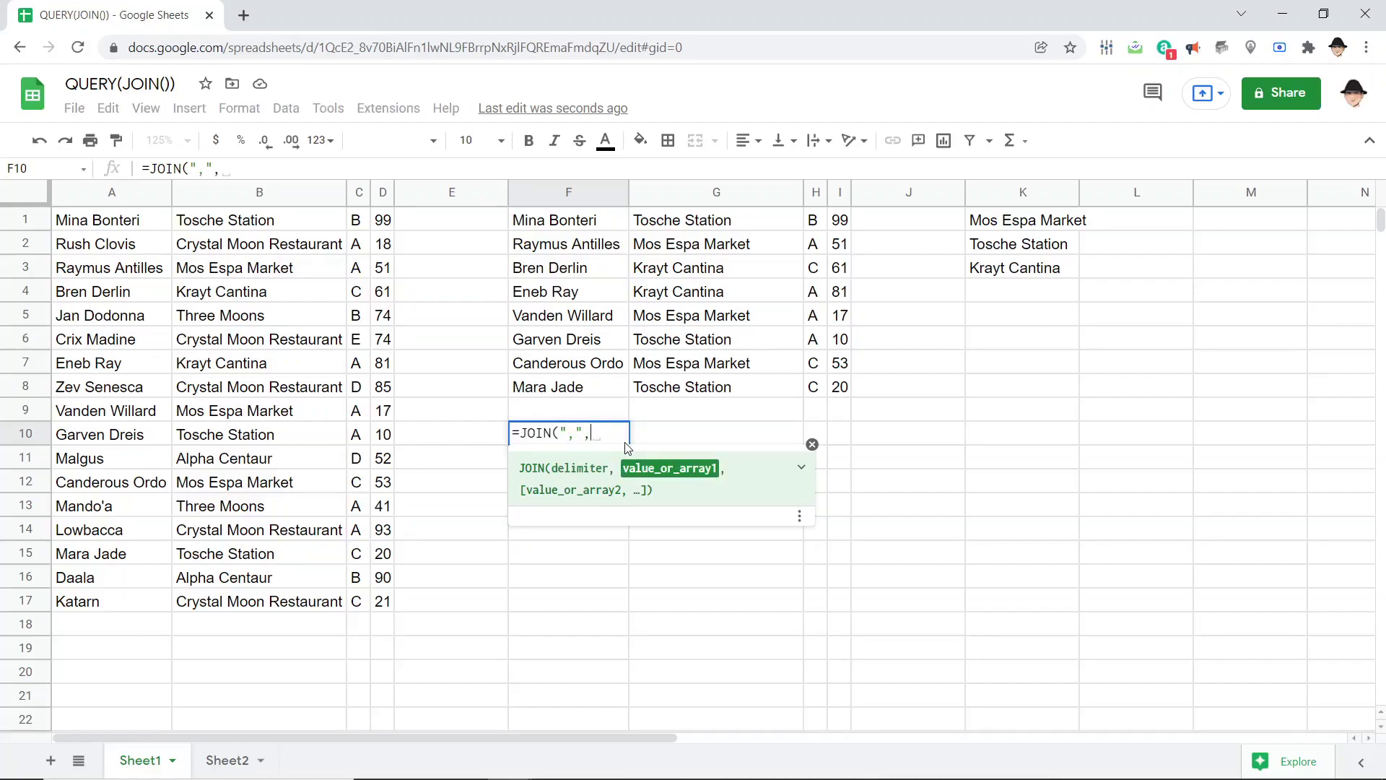
type("K1:K3)")
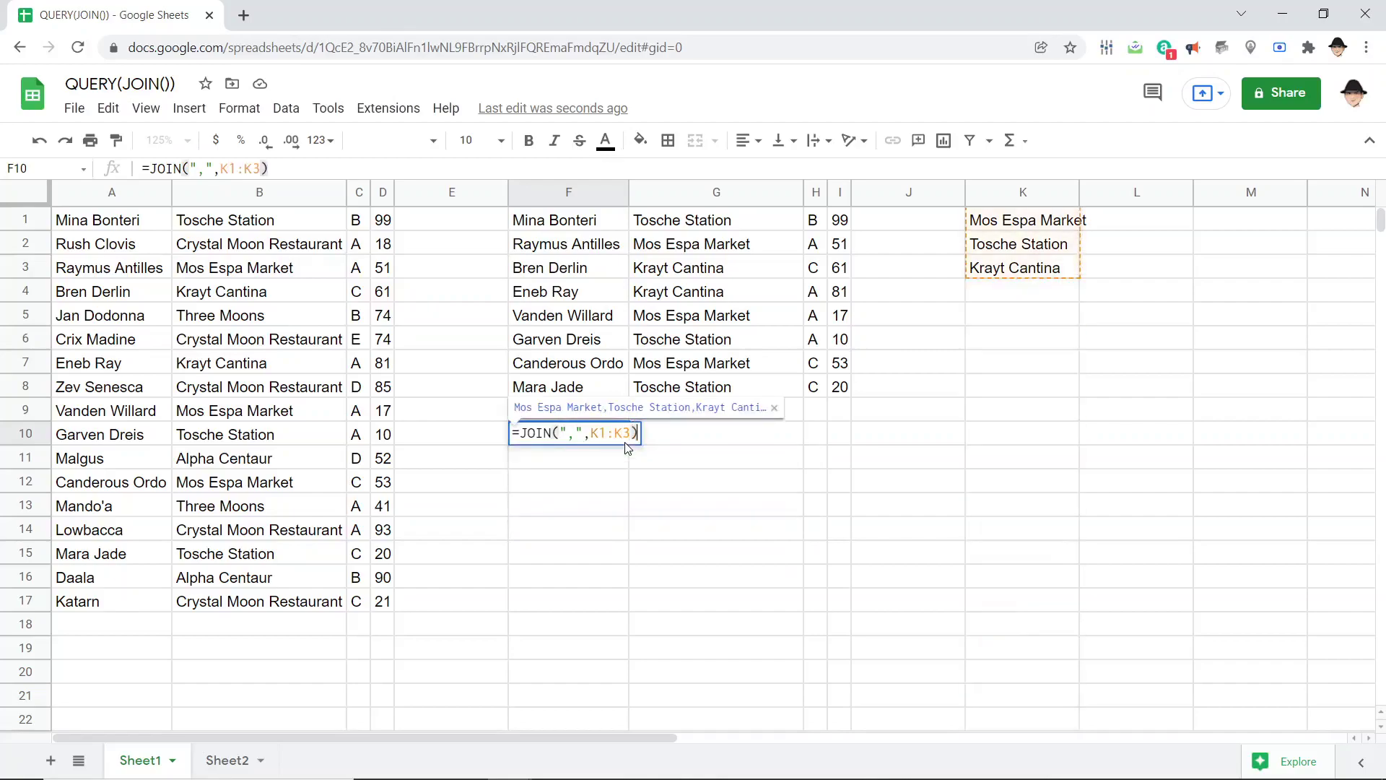
key("Return")
left_click(625, 442)
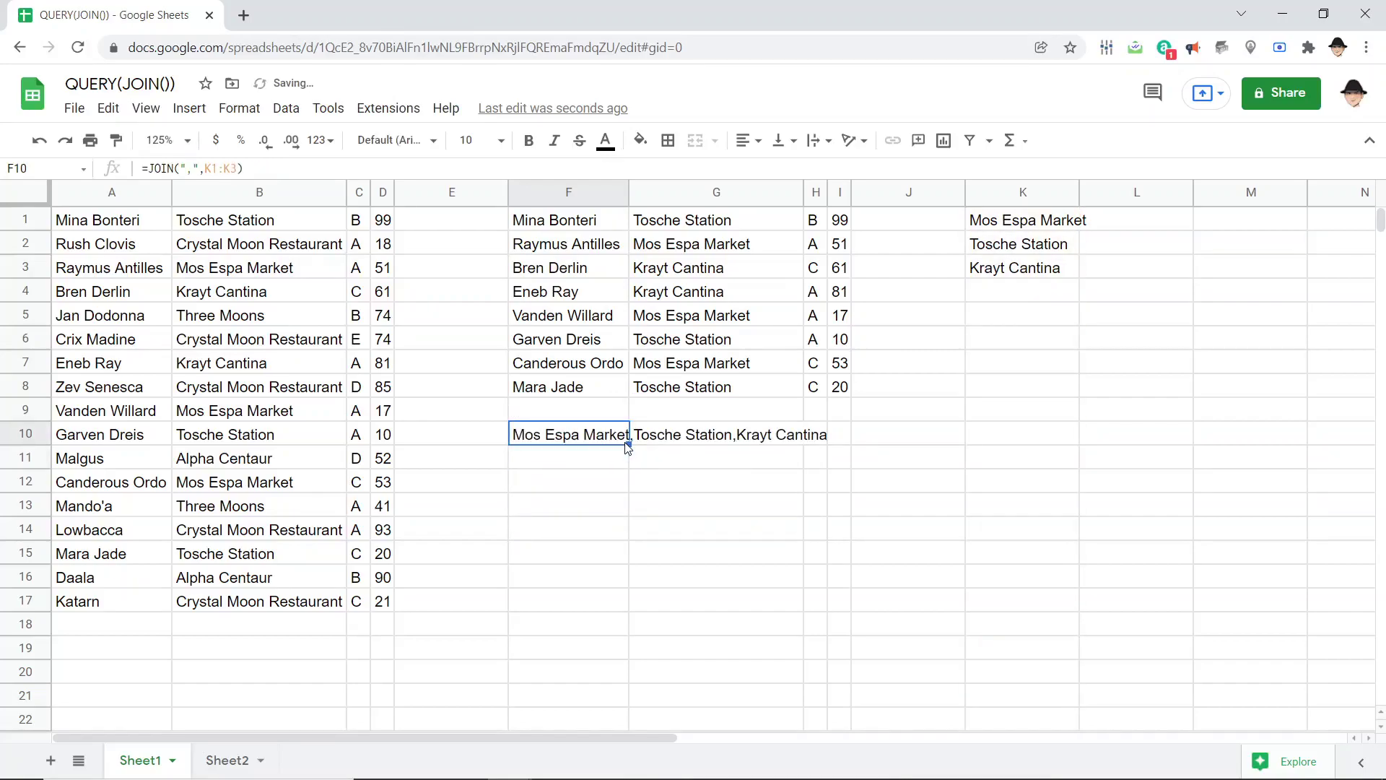
key("Down")
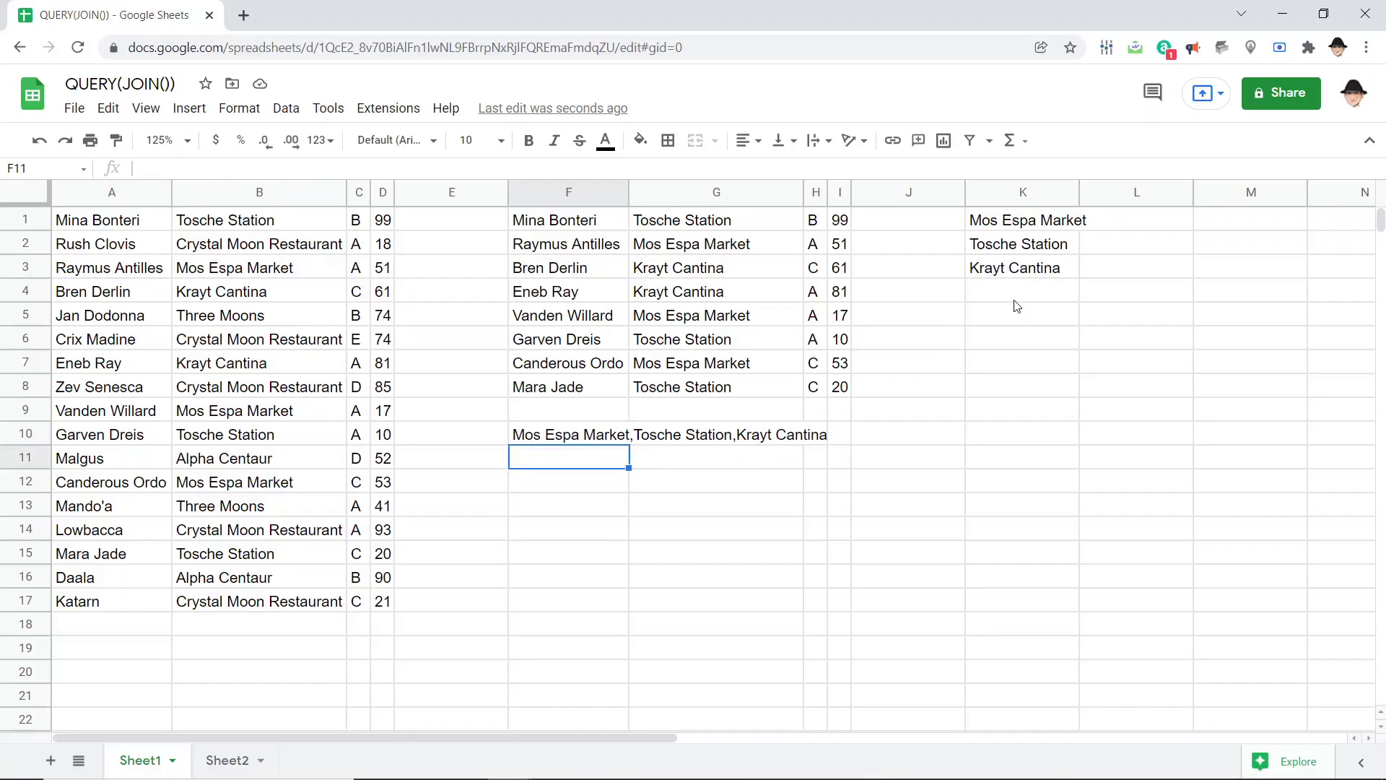
key("Up")
- Try comma-space and | as alternative delimiters in F10's JOIN without keeping them
key("F2")
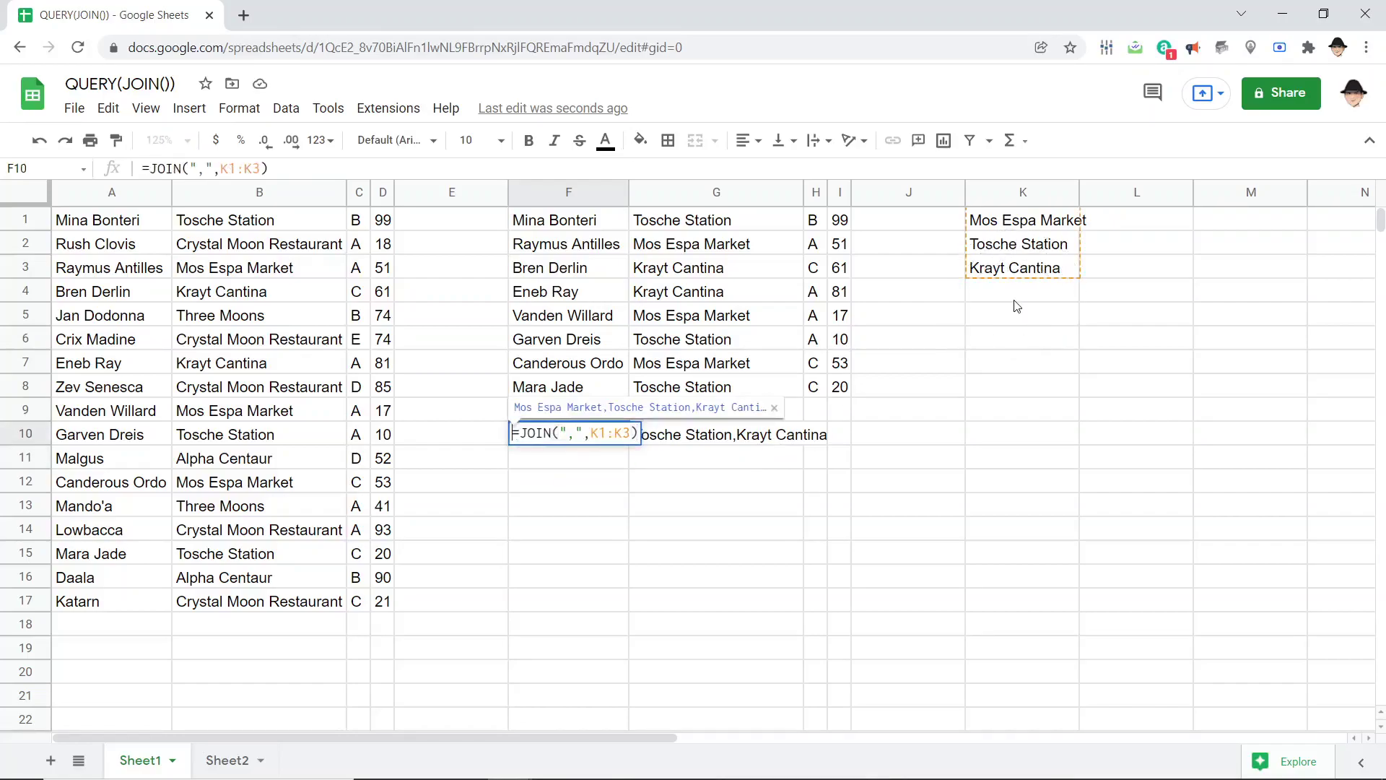
key("Right")
key("Right")
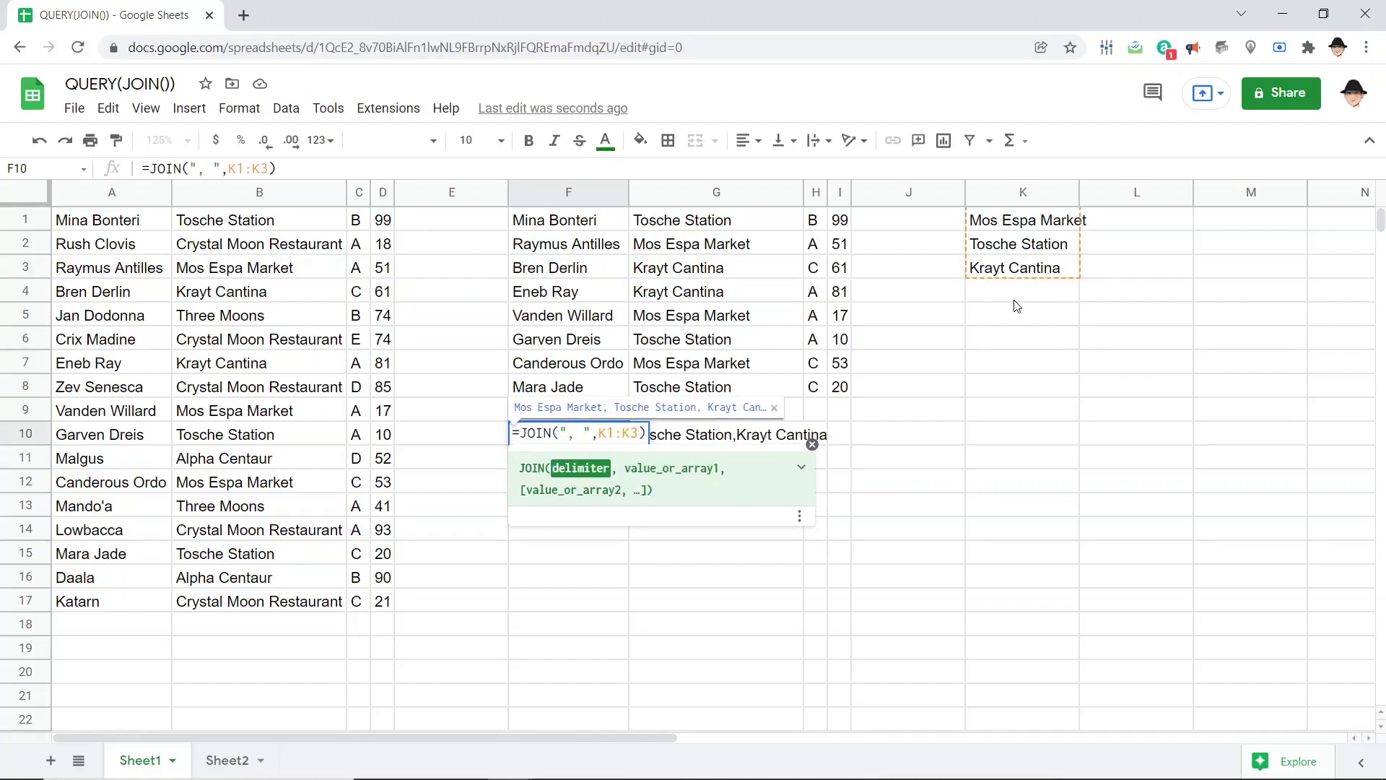
key("BackSpace")
key("BackSpace")
type("|")
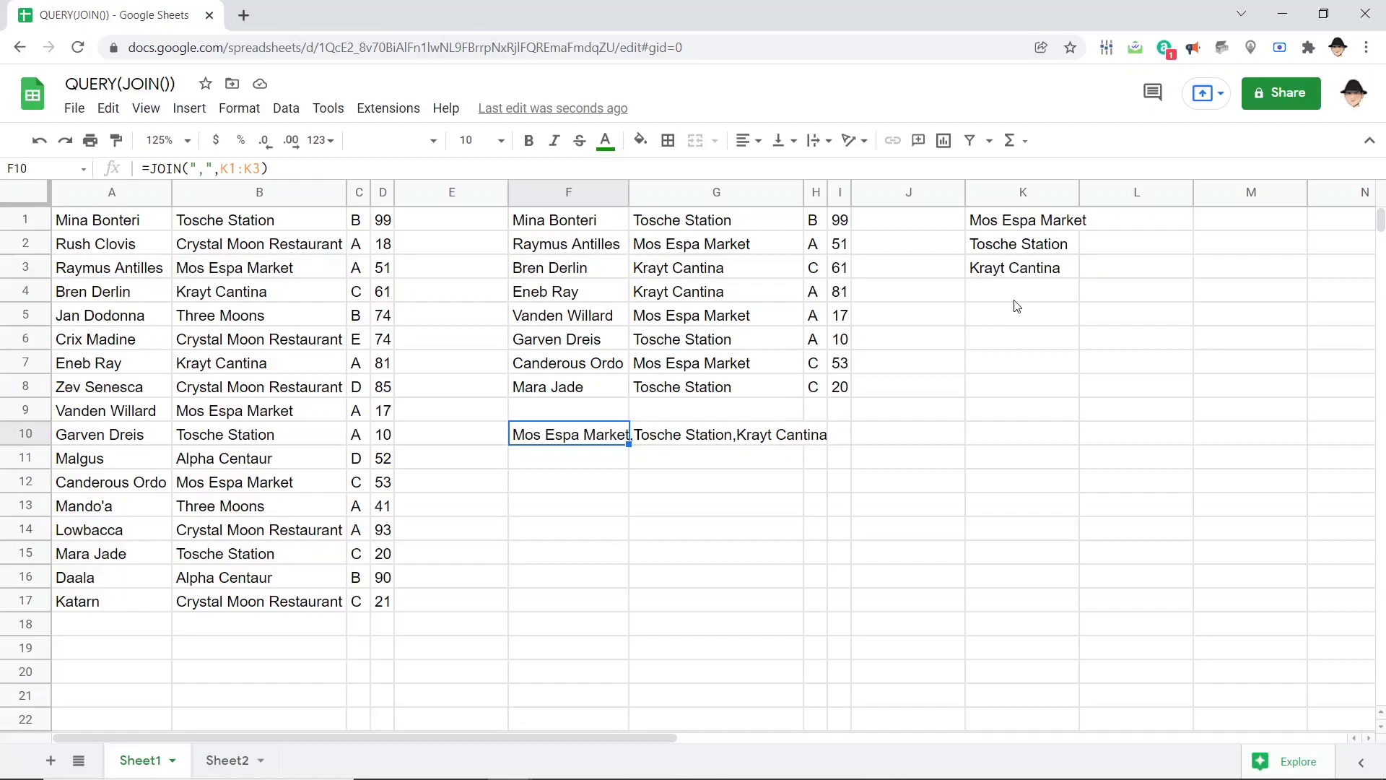
key("ctrl+Up")
key("ctrl+Up")
- Review the trailing OR conditions in F1's query without changing it
key("F2")
key("Left")
key("Left")
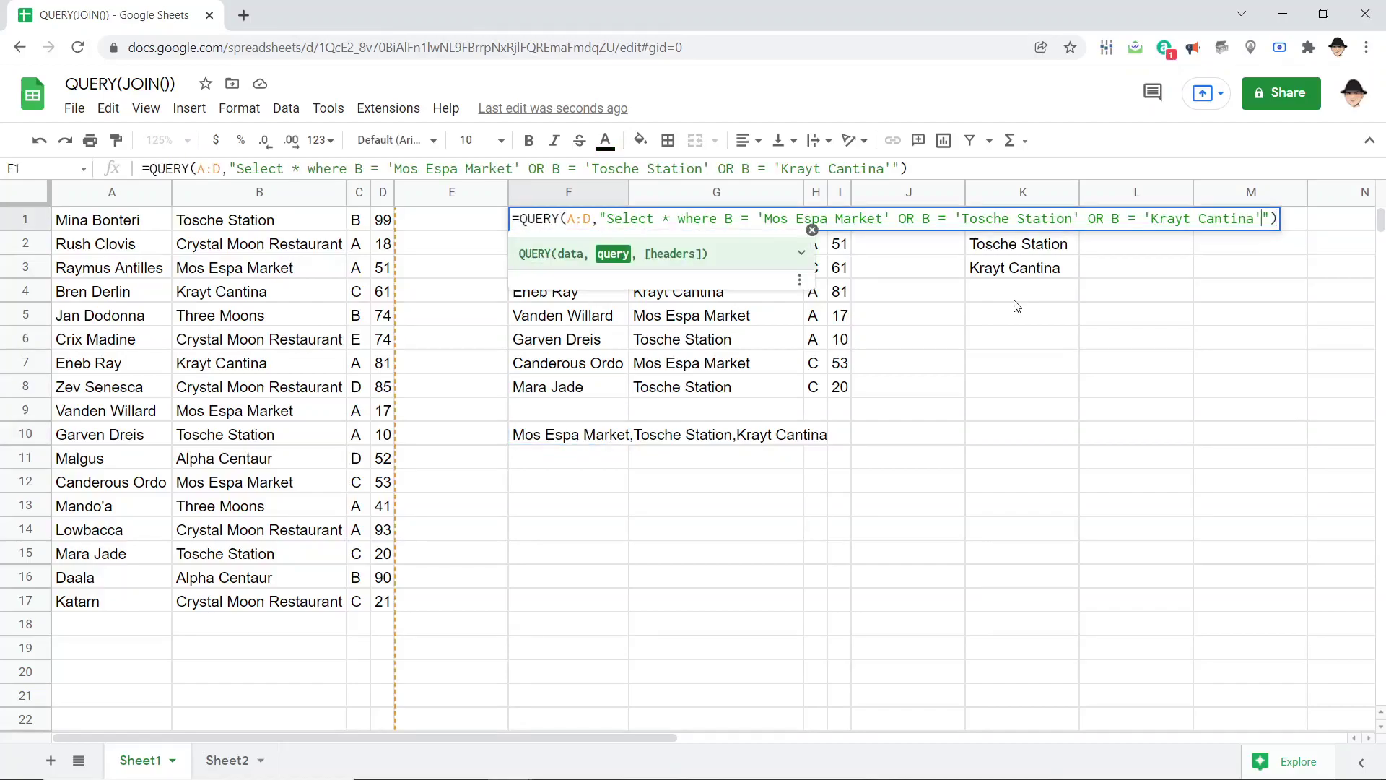
key("ctrl+shift+Left")
key("ctrl+shift+Left")
key("ctrl+shift+Left")
key("ctrl+shift+Left")
key("ctrl+shift+Left")
key("ctrl+shift+Left")
key("ctrl+shift+Left")
key("ctrl+shift+Left")
key("ctrl+shift+Left")
key("ctrl+shift+Left")
key("ctrl+shift+Left")
key("ctrl+shift+Left")
key("ctrl+shift+Left")
key("ctrl+shift+Left")
key("ctrl+shift+Left")
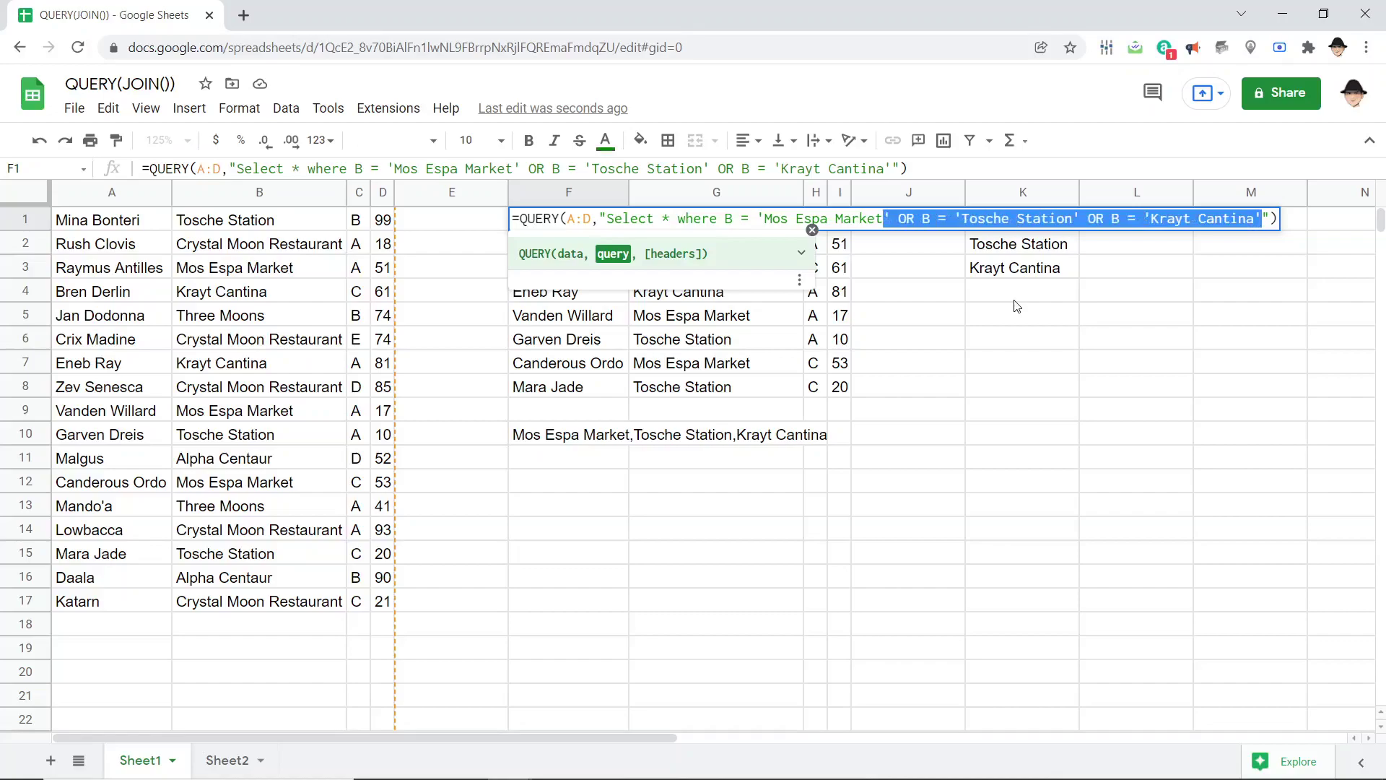
key("Escape")
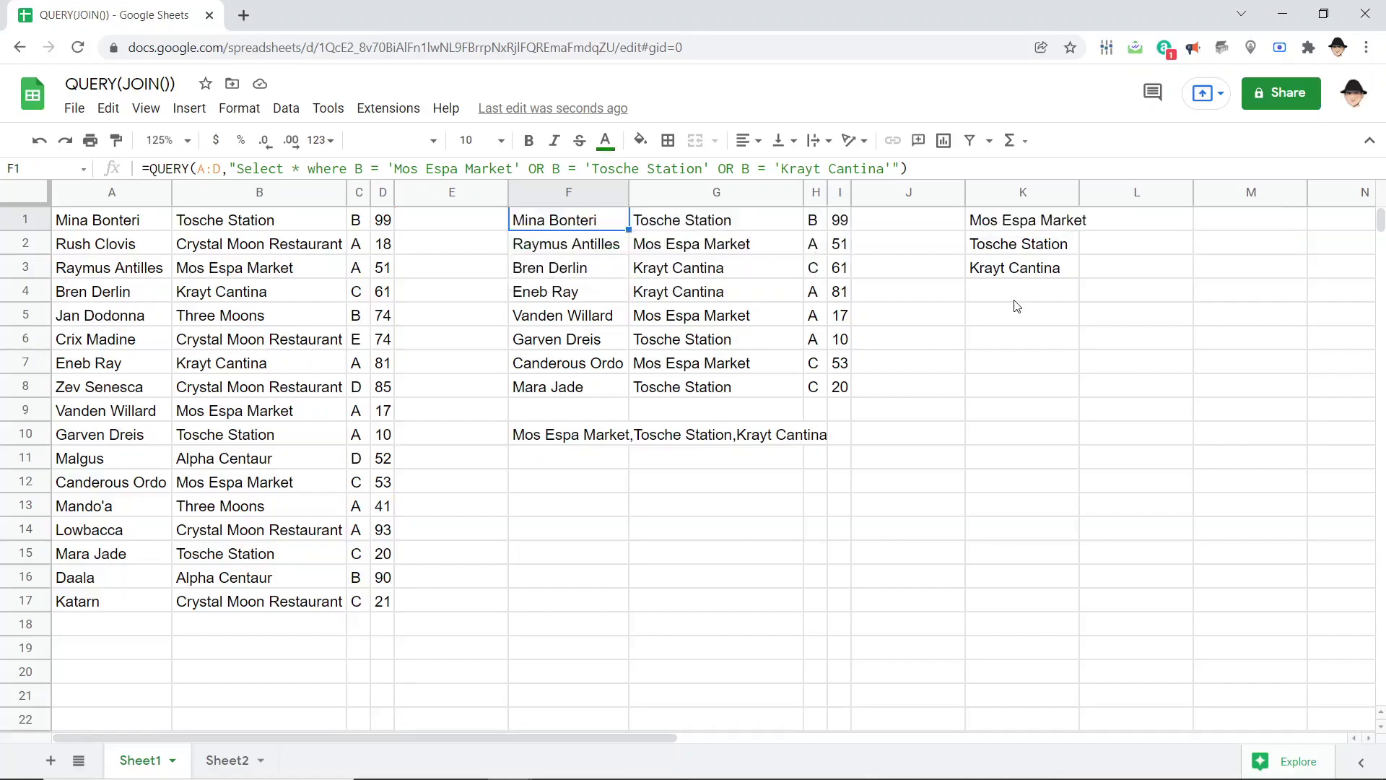
- Change F10's JOIN delimiter from a comma to ' or B = '
key("ctrl+Down")
key("Down")
key("Down")
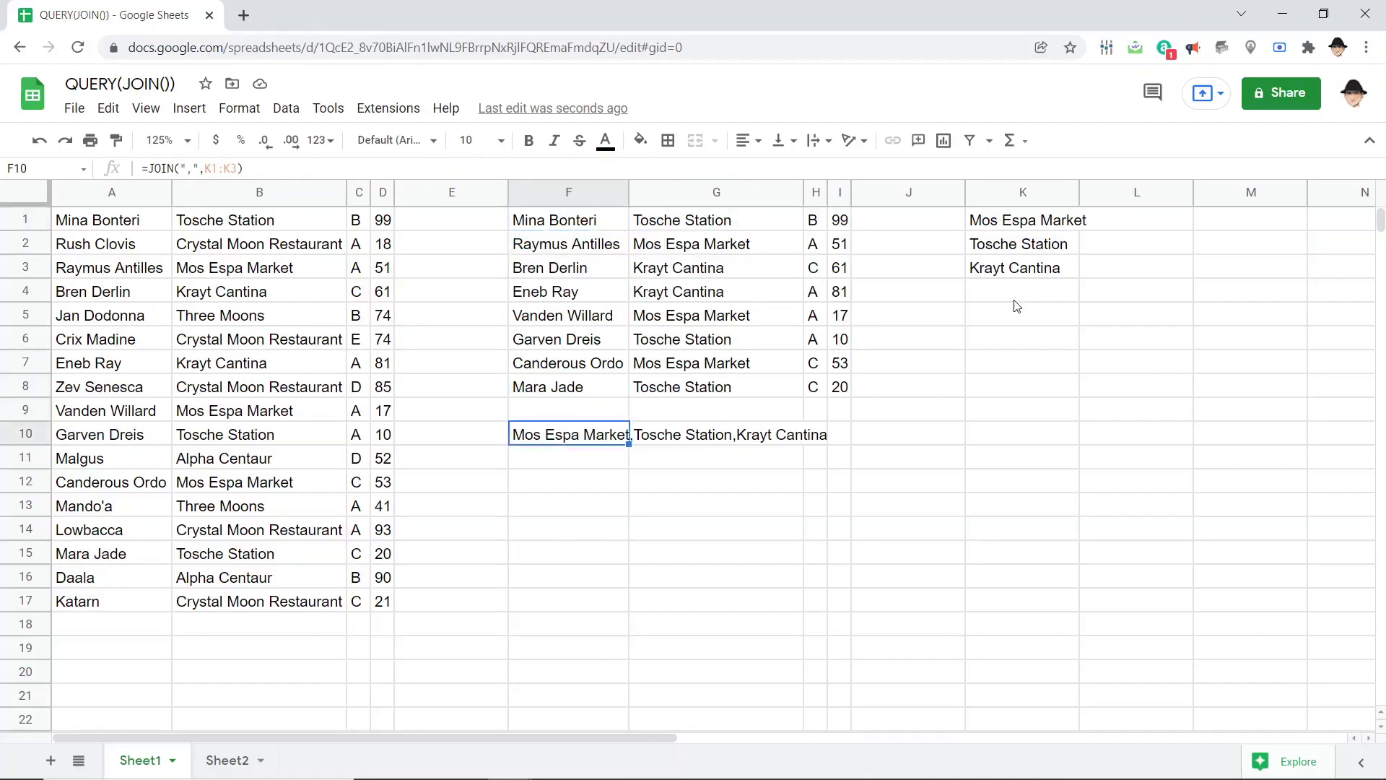
key("F2")
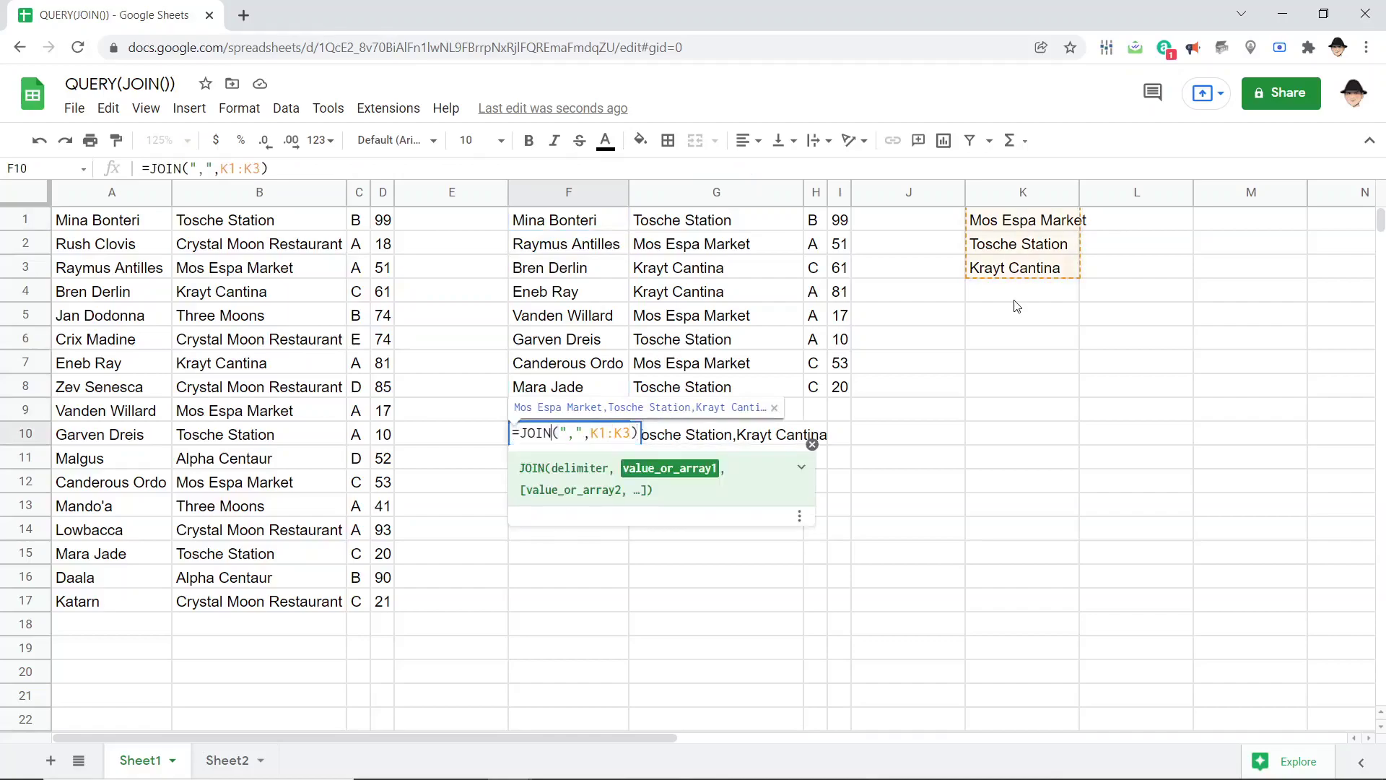
key("Right")
key("Right")
key("Right")
key("BackSpace")
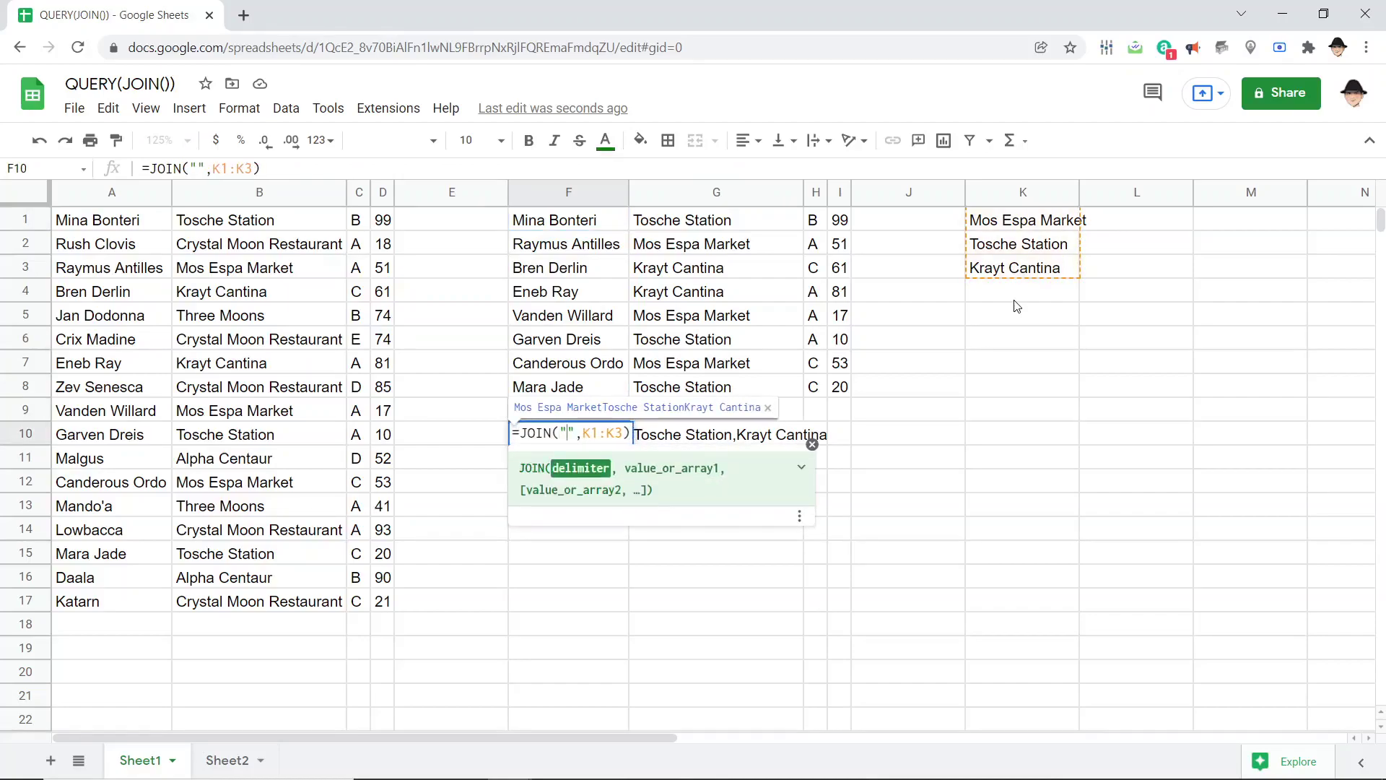
type("'")
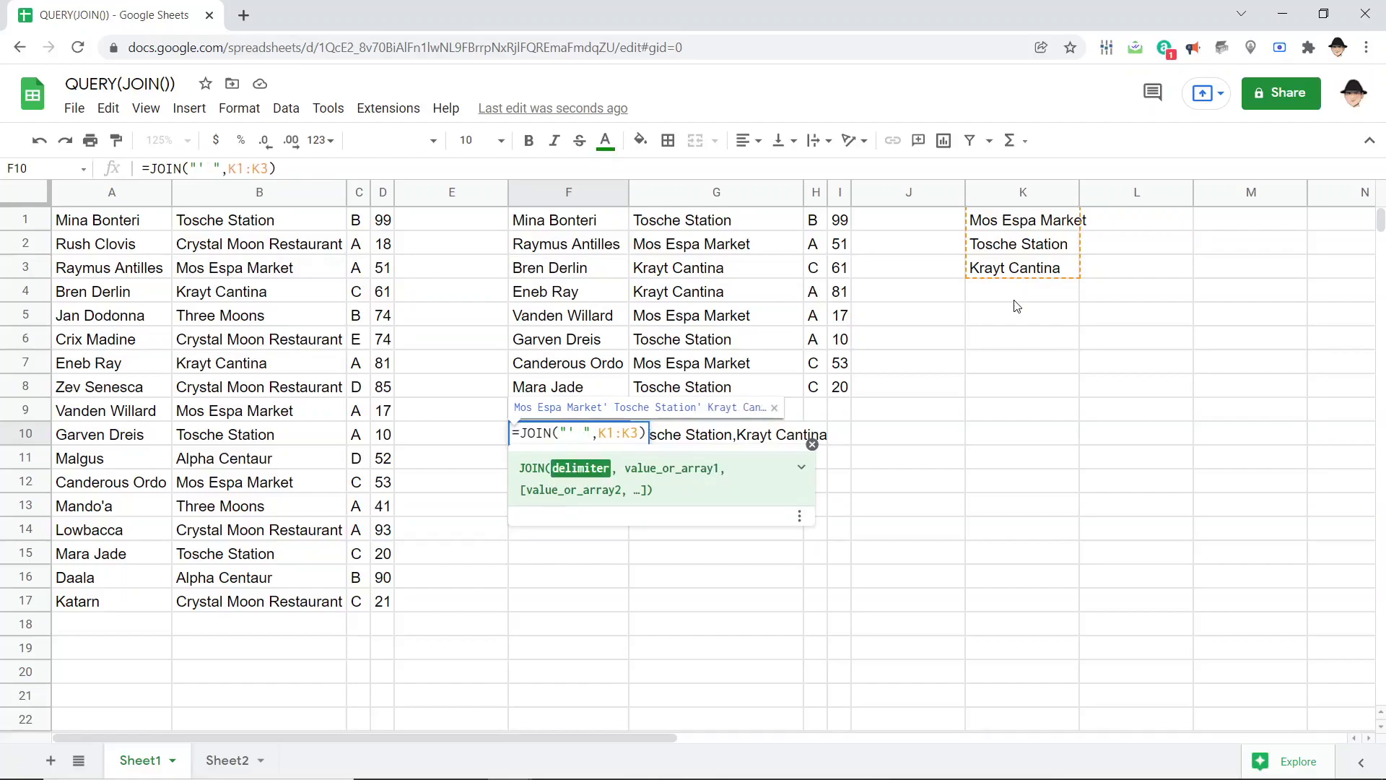
type(" or B =")
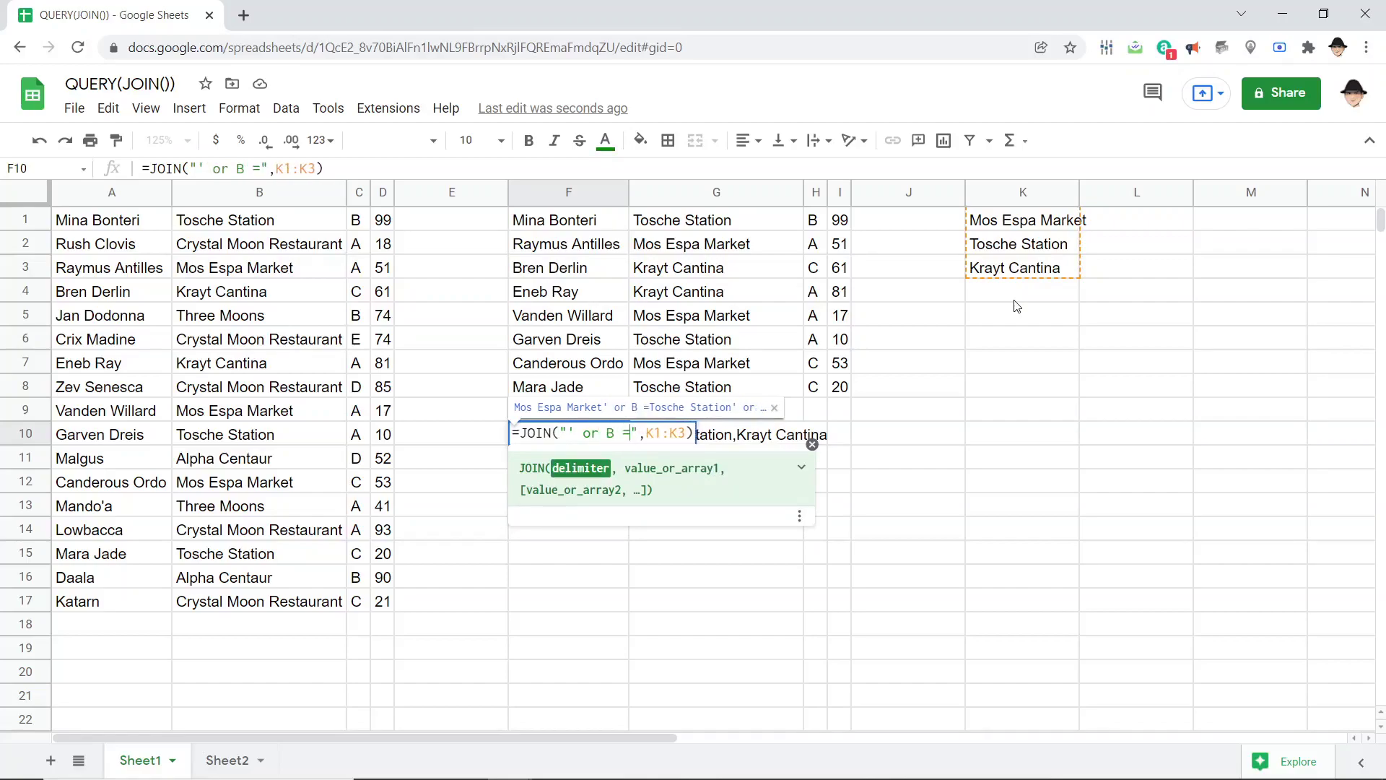
type(" '")
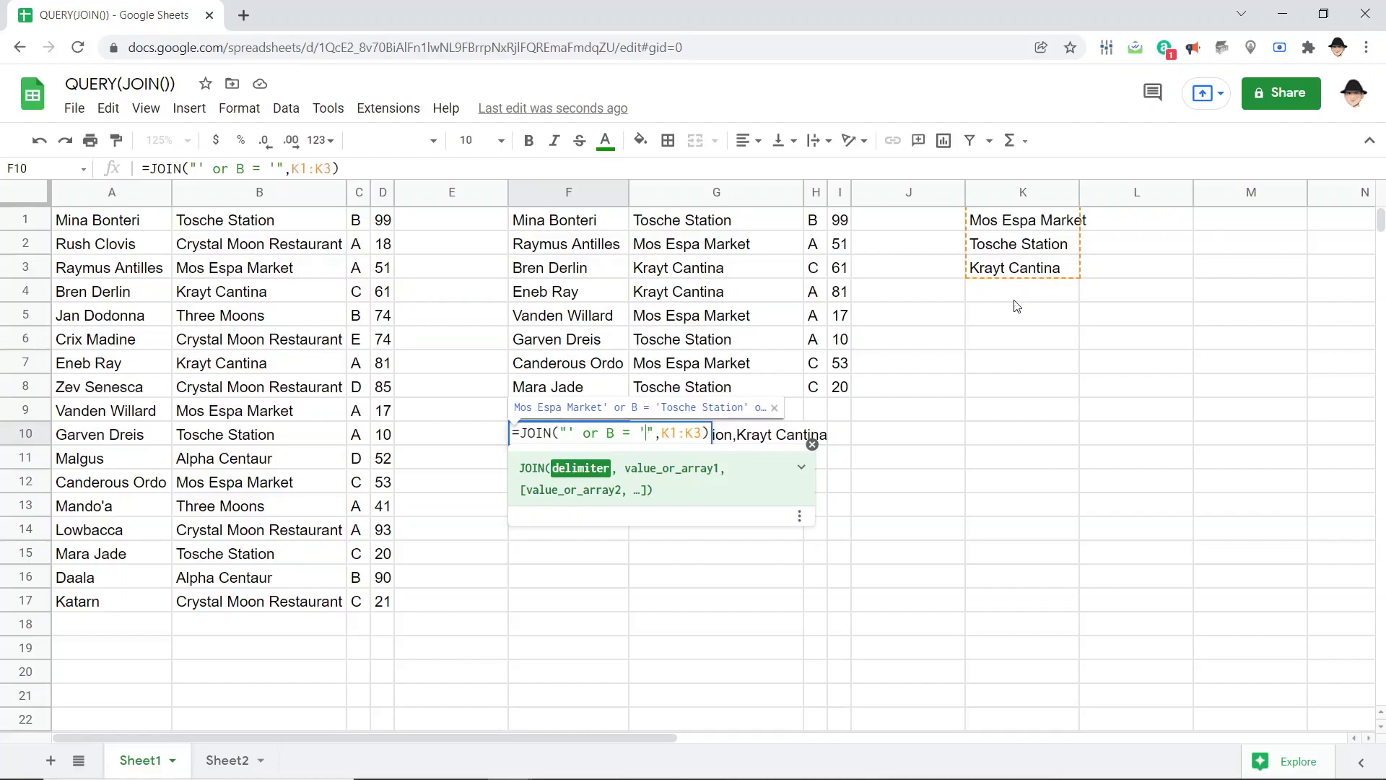
key("Return")
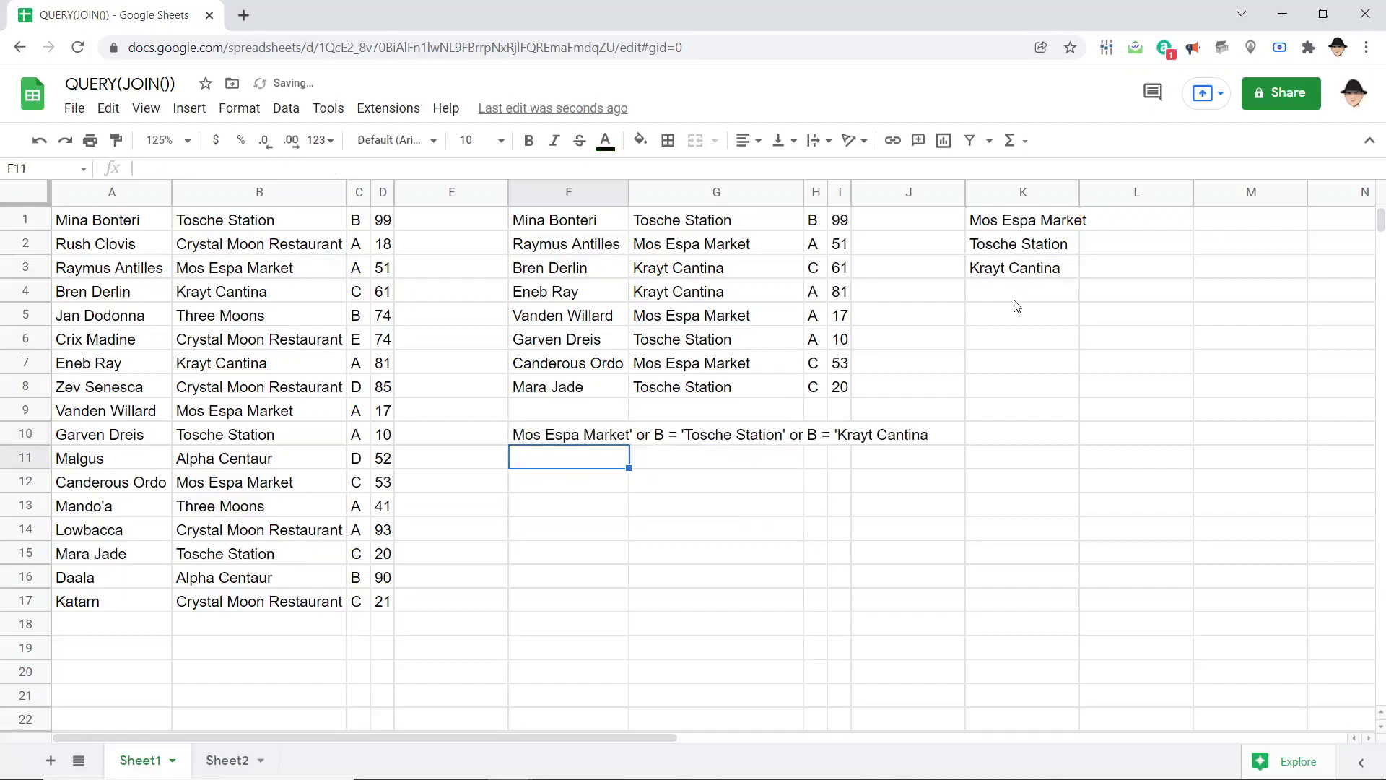
key("Up")
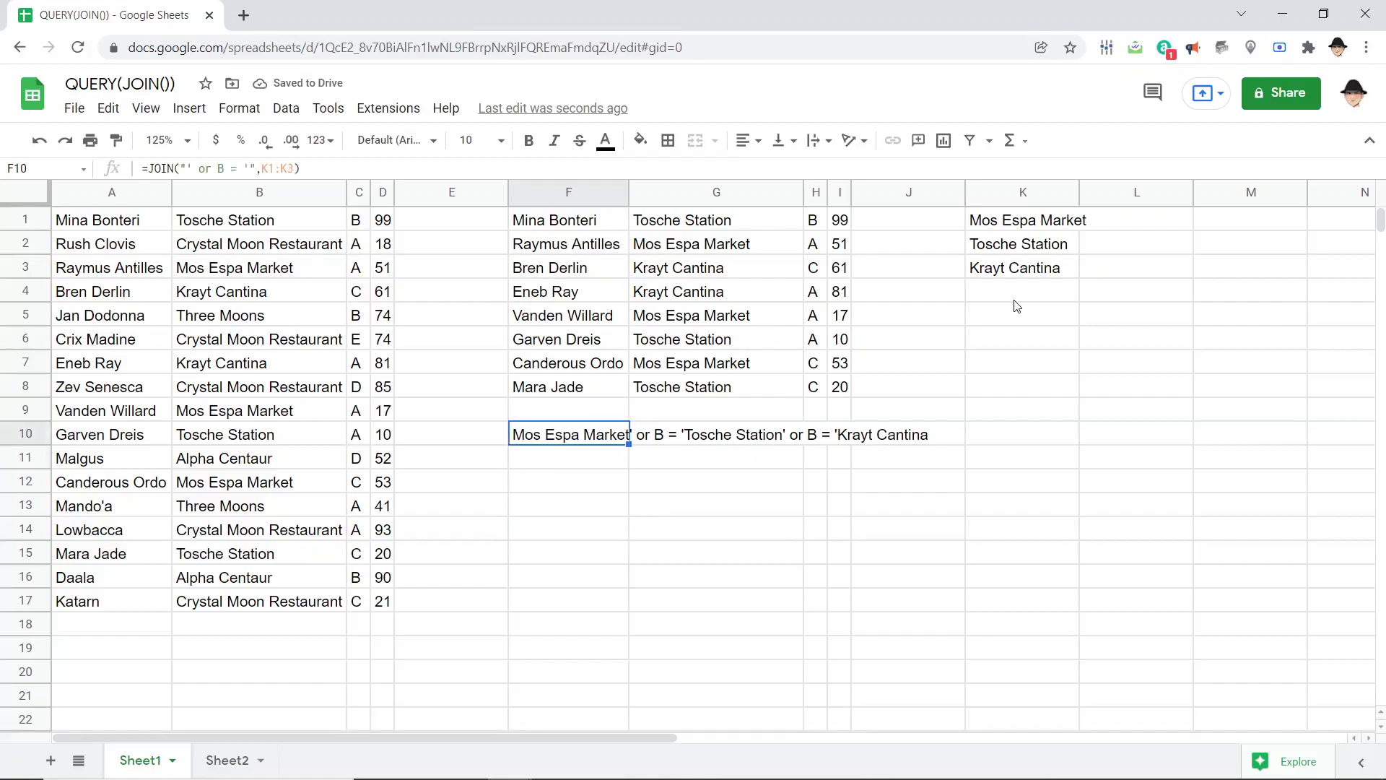
key("Down")
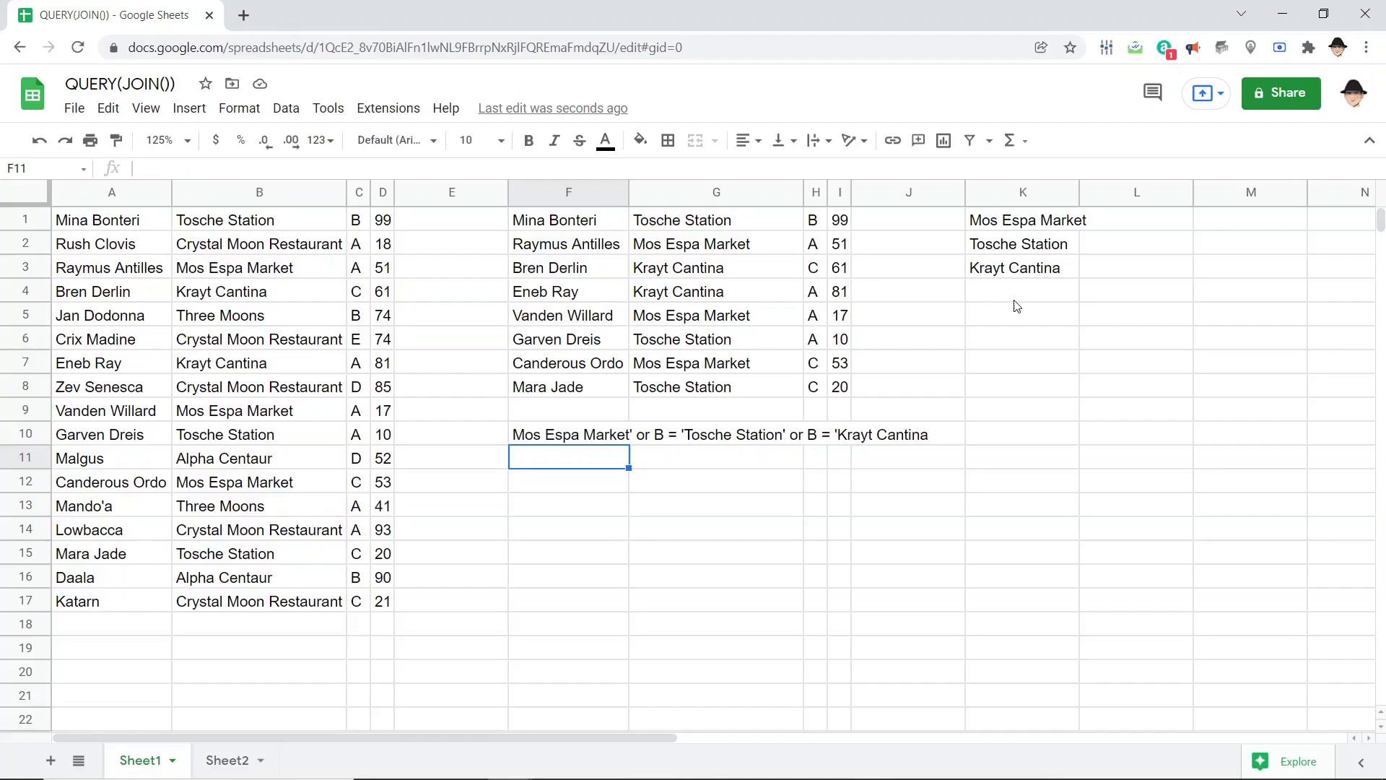
key("ctrl+Up")
key("ctrl+Up")
key("ctrl+Up")
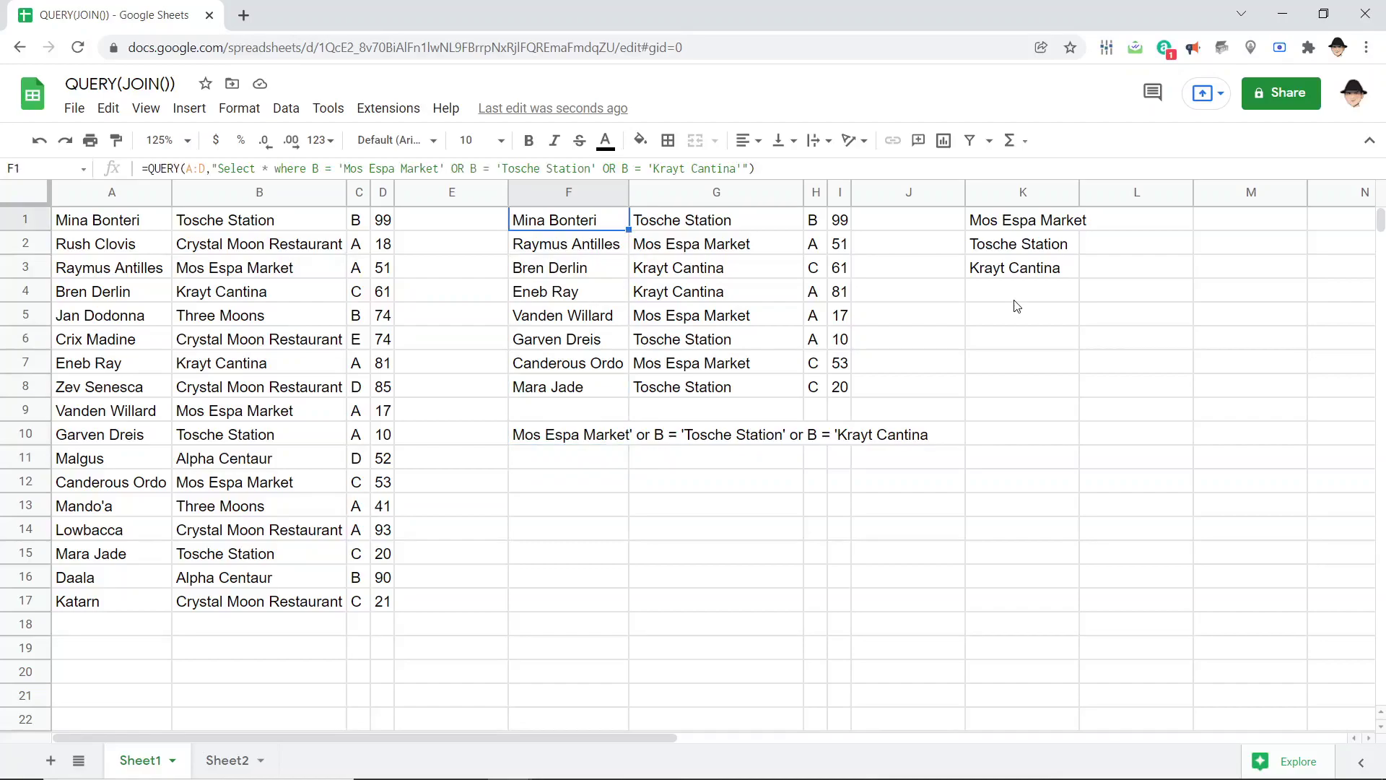
left_click(346, 169)
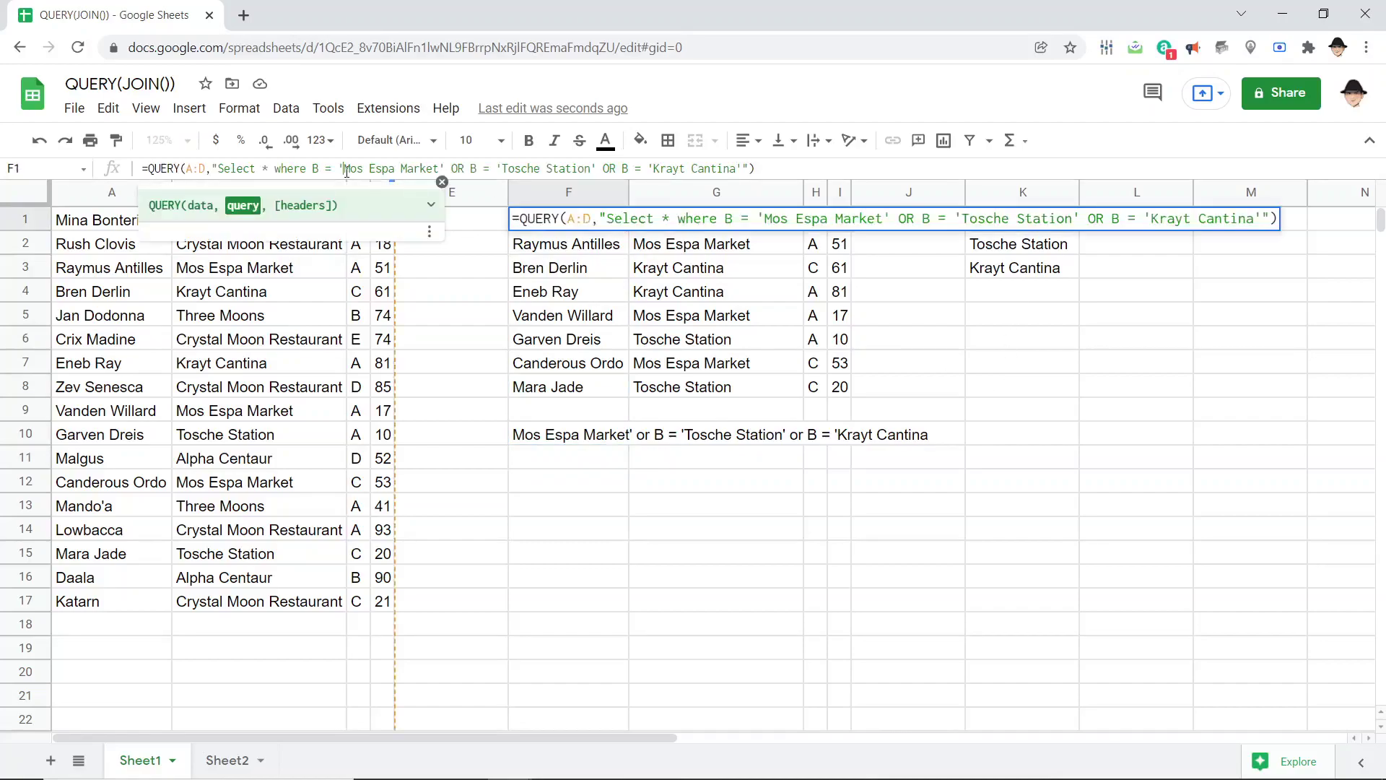
key("shift+End")
key("shift+Left")
key("shift+Left")
key("shift+Left")
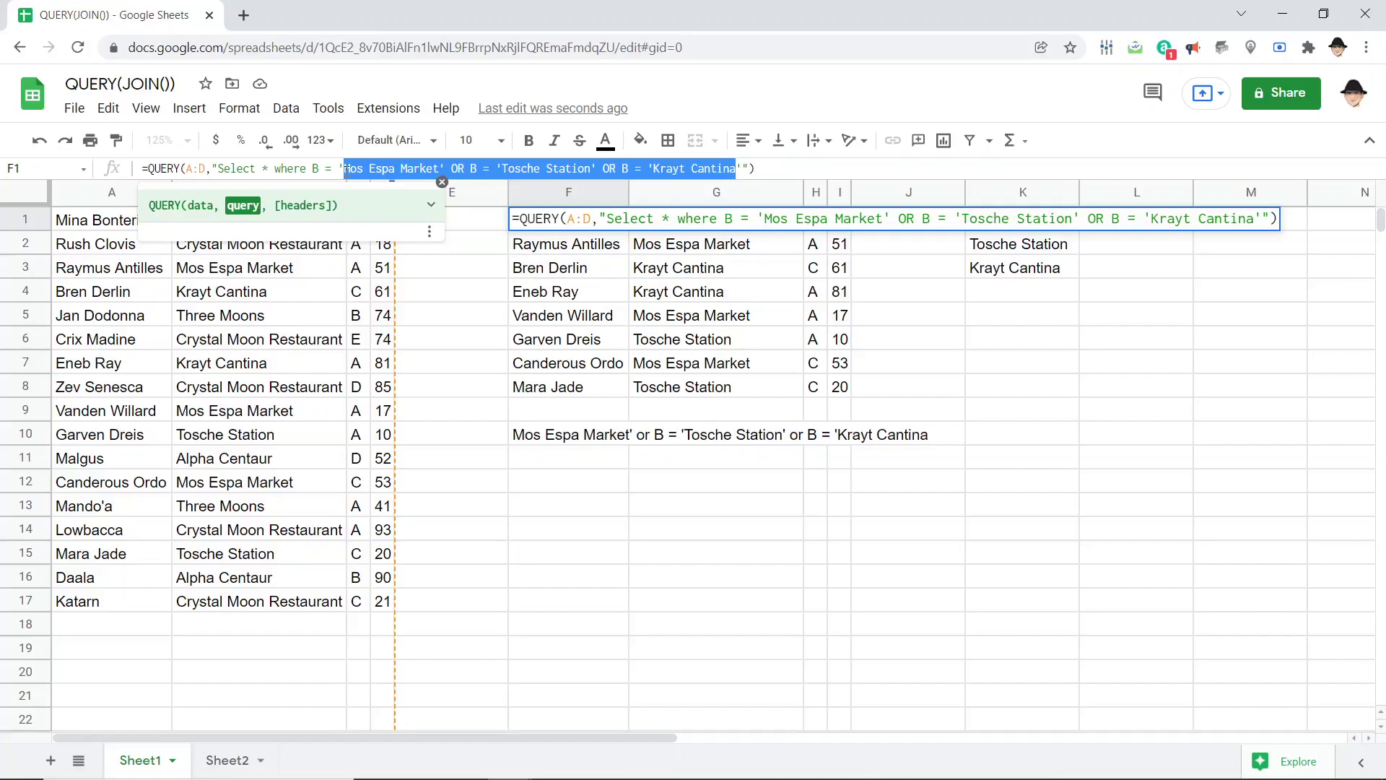
key("Escape")
key("ctrl+Down")
key("ctrl+Down")
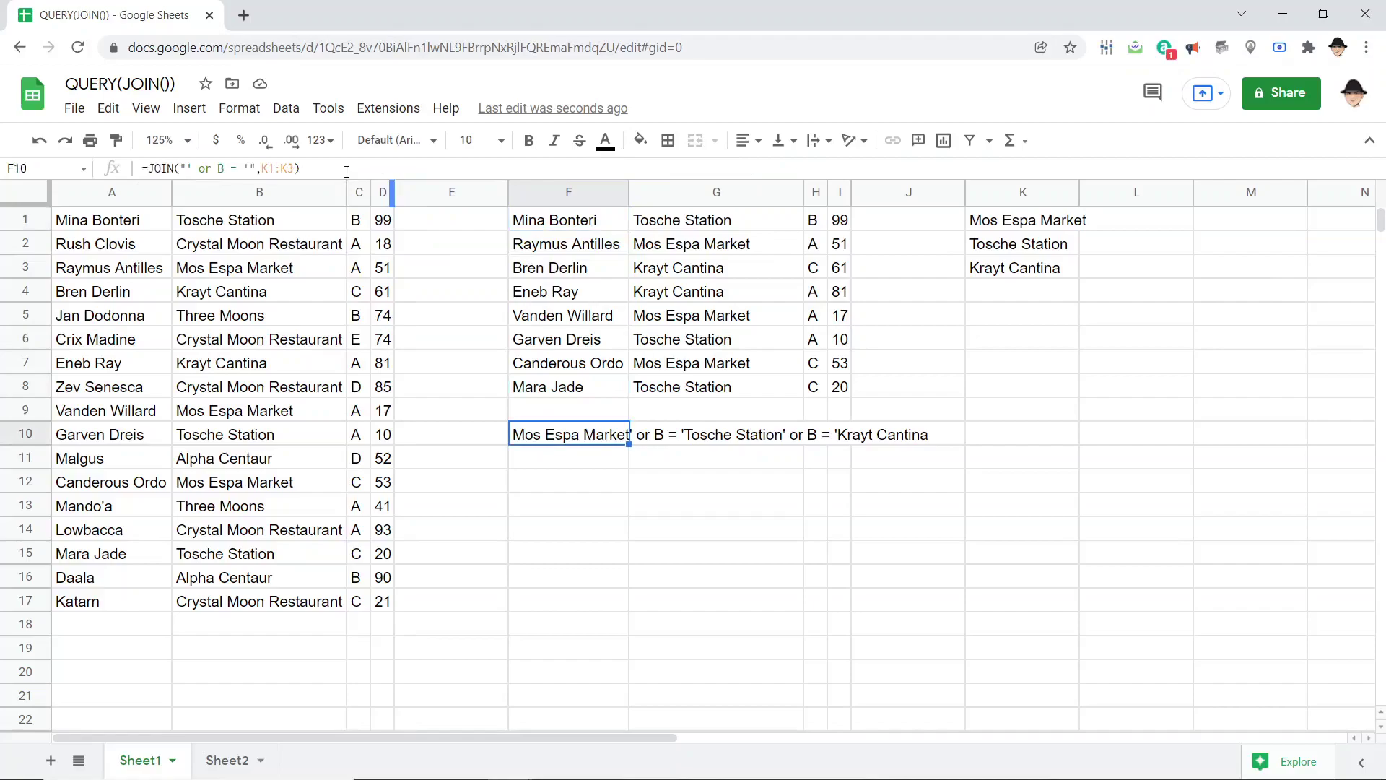
left_click(346, 171)
- Wrap F10's JOIN in =QUERY(A:D,"Select * where B = '"&JOIN(...)&"'"), returning the eight rows
key("Home")
key("Right")
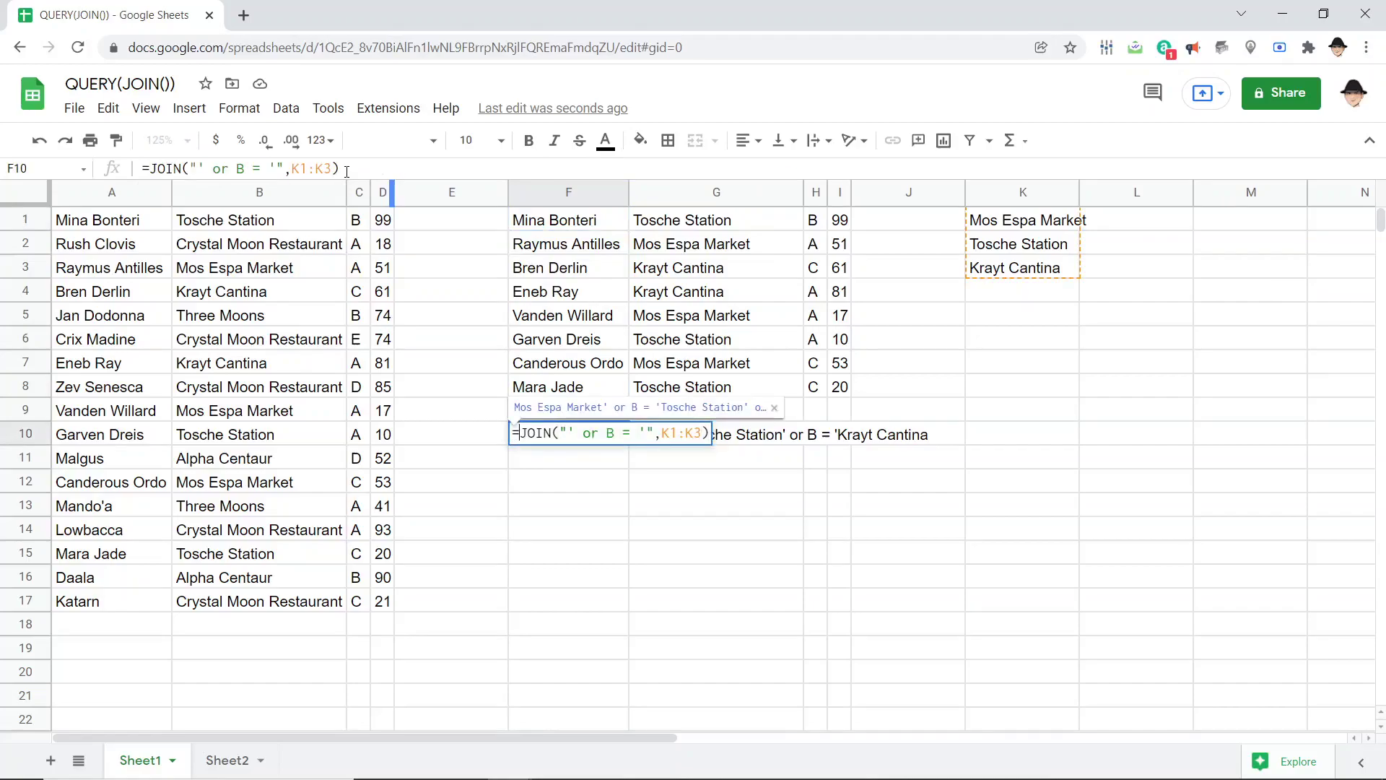
type("QUERY(")
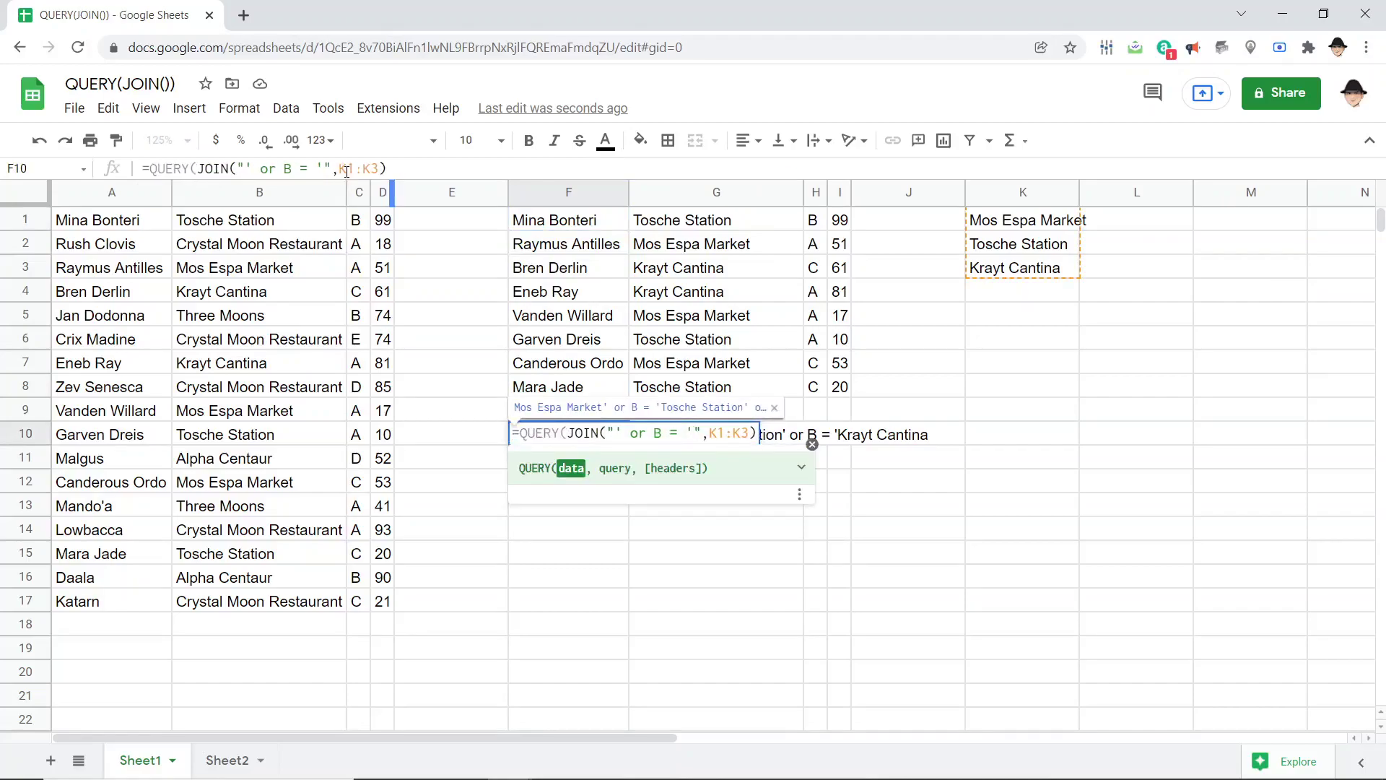
type("A:D,\"")
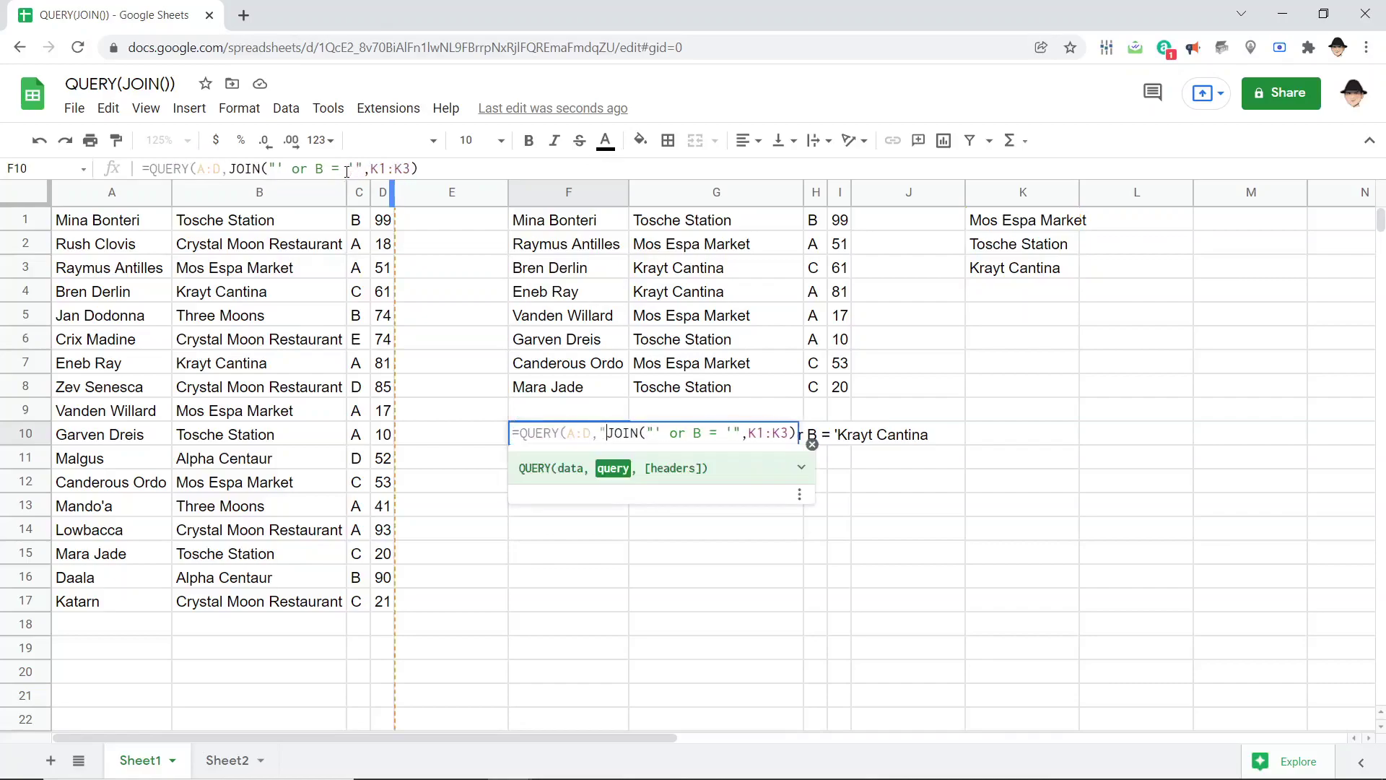
type("Select * where")
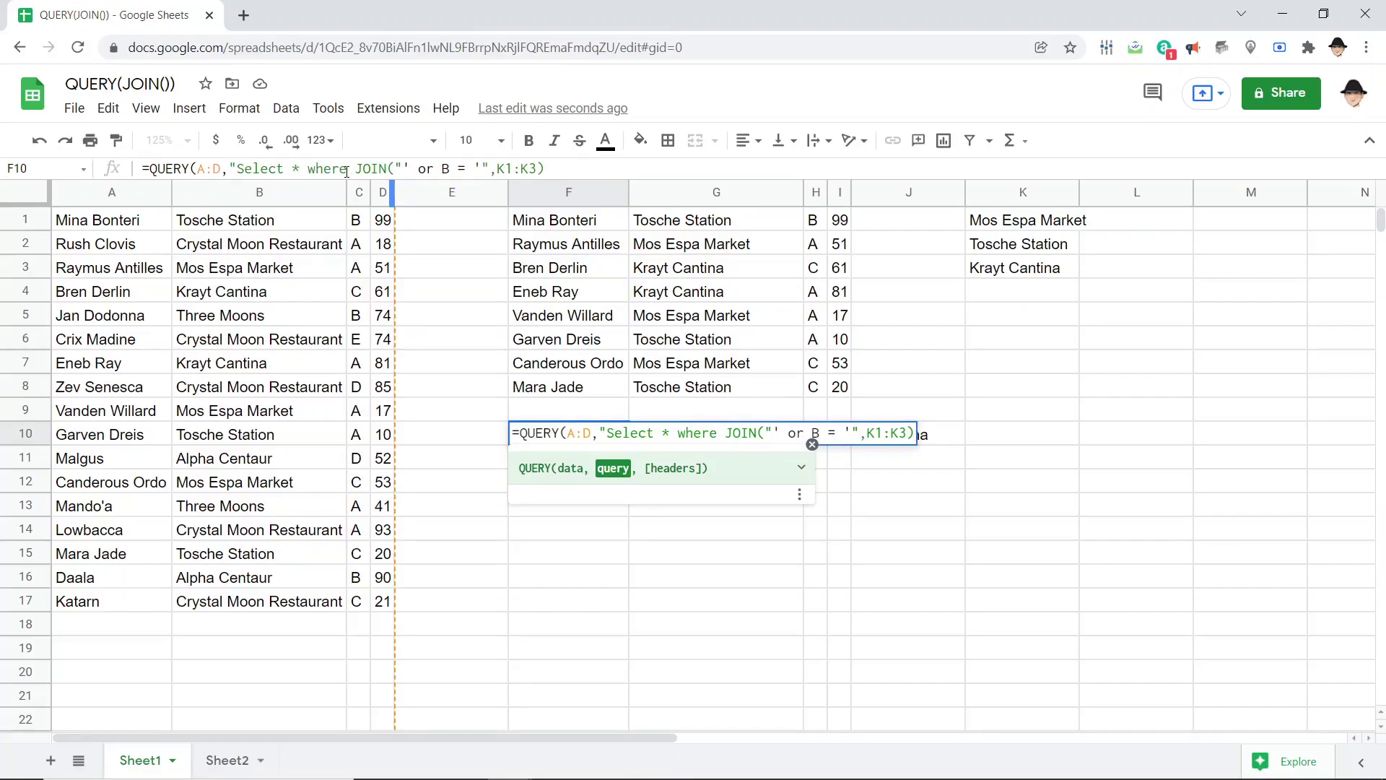
type("B = '")
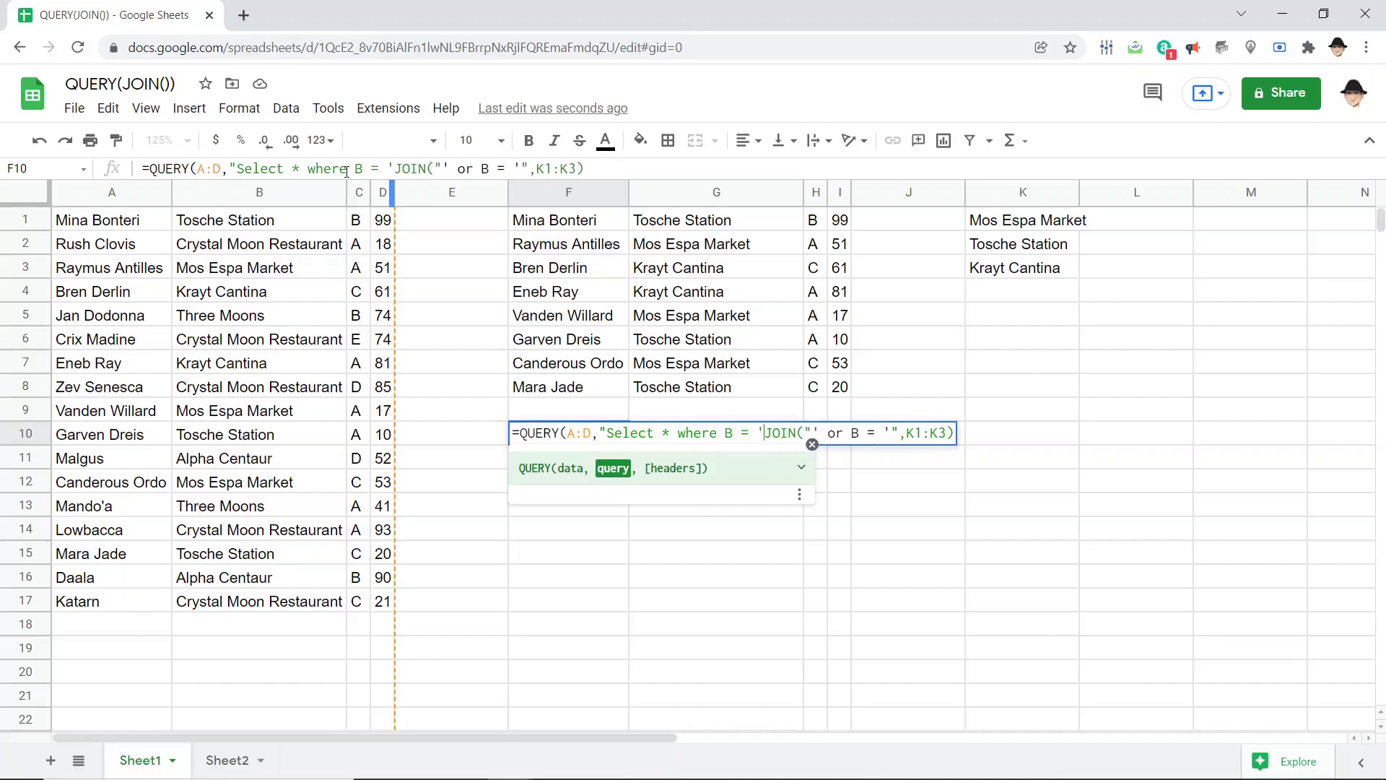
type("\"")
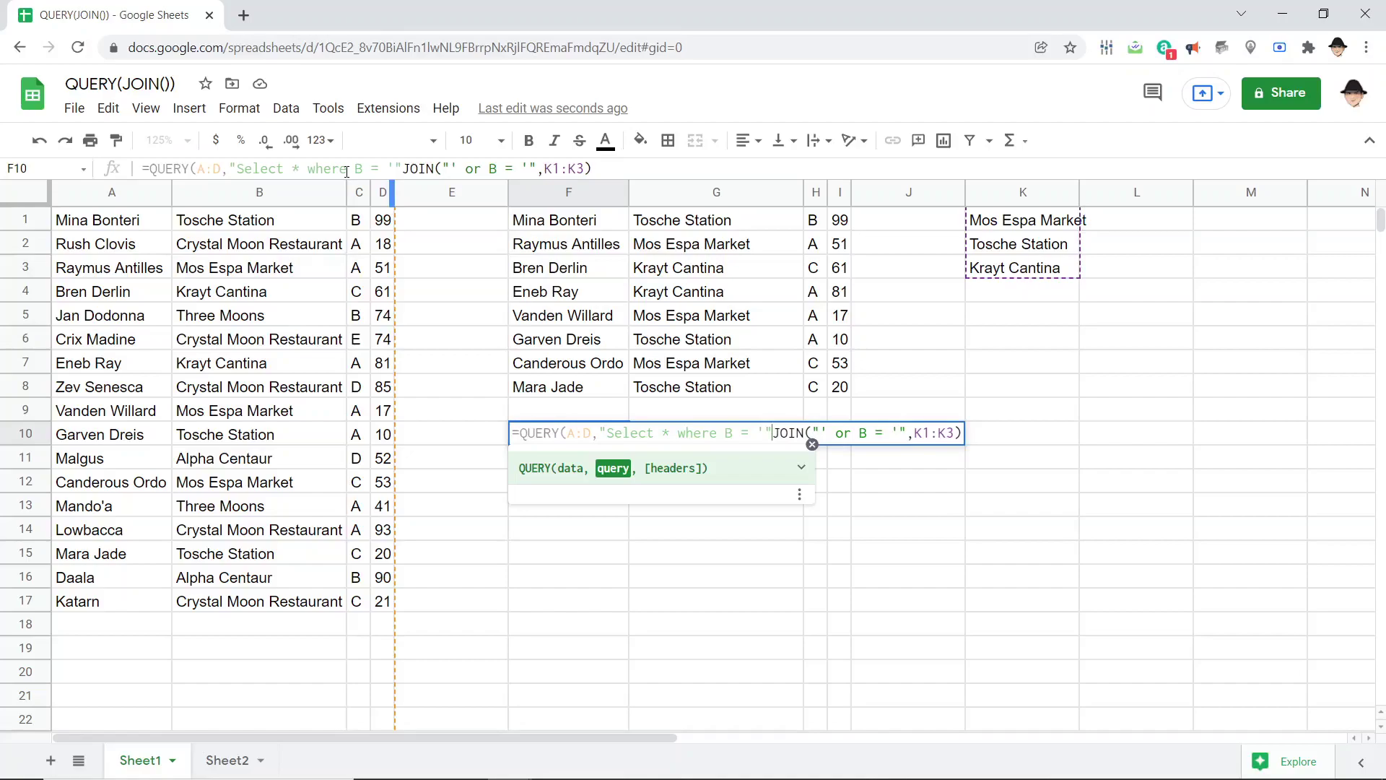
type("&")
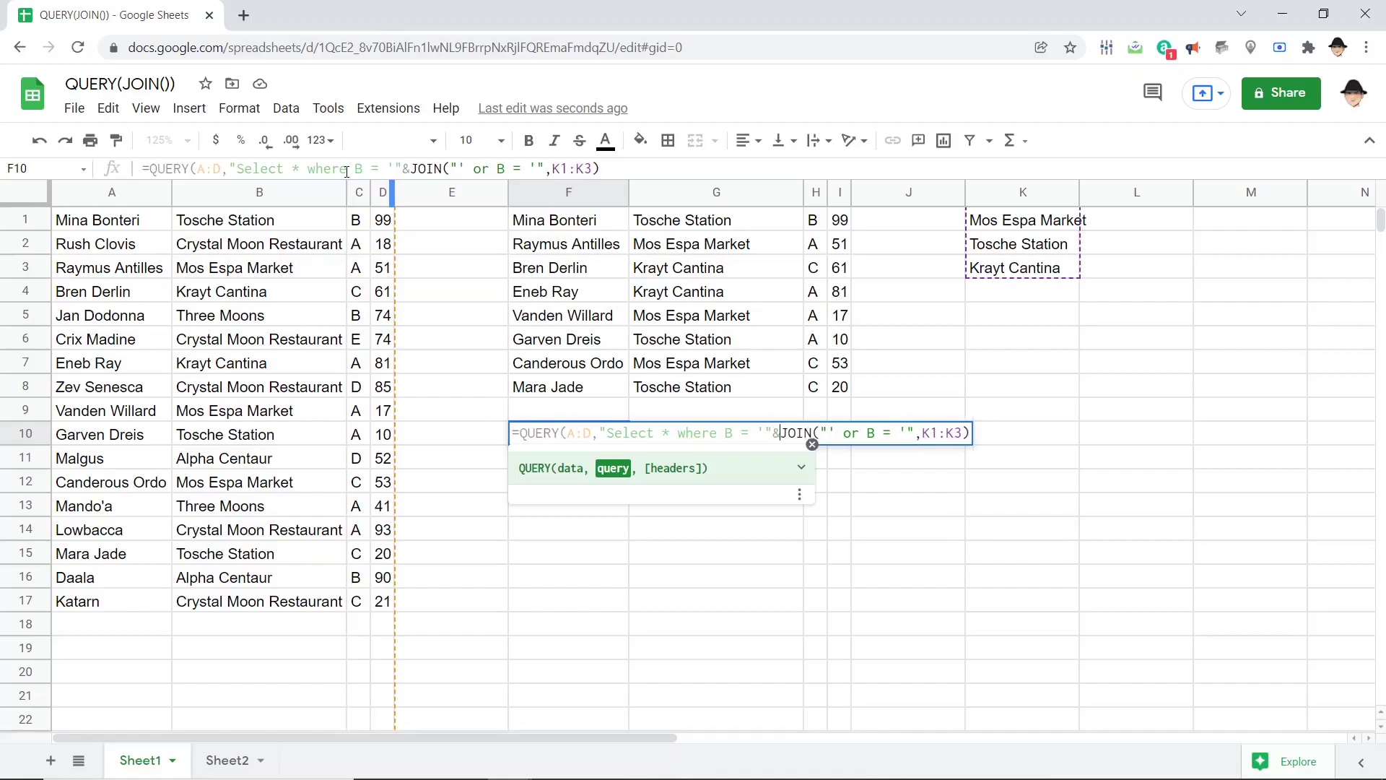
key("ctrl+shift+Right")
key("ctrl+shift+Right")
key("ctrl+shift+Right")
key("ctrl+shift+Right")
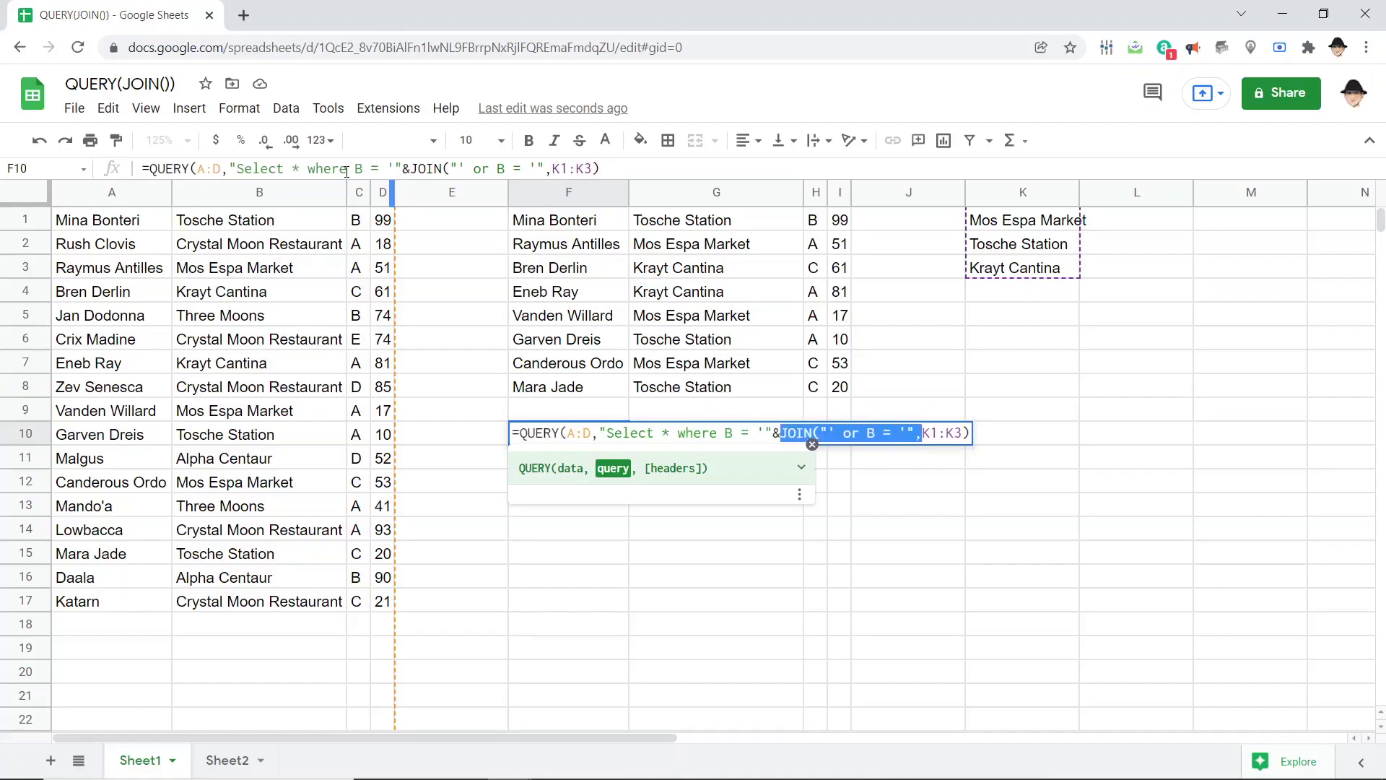
key("Right")
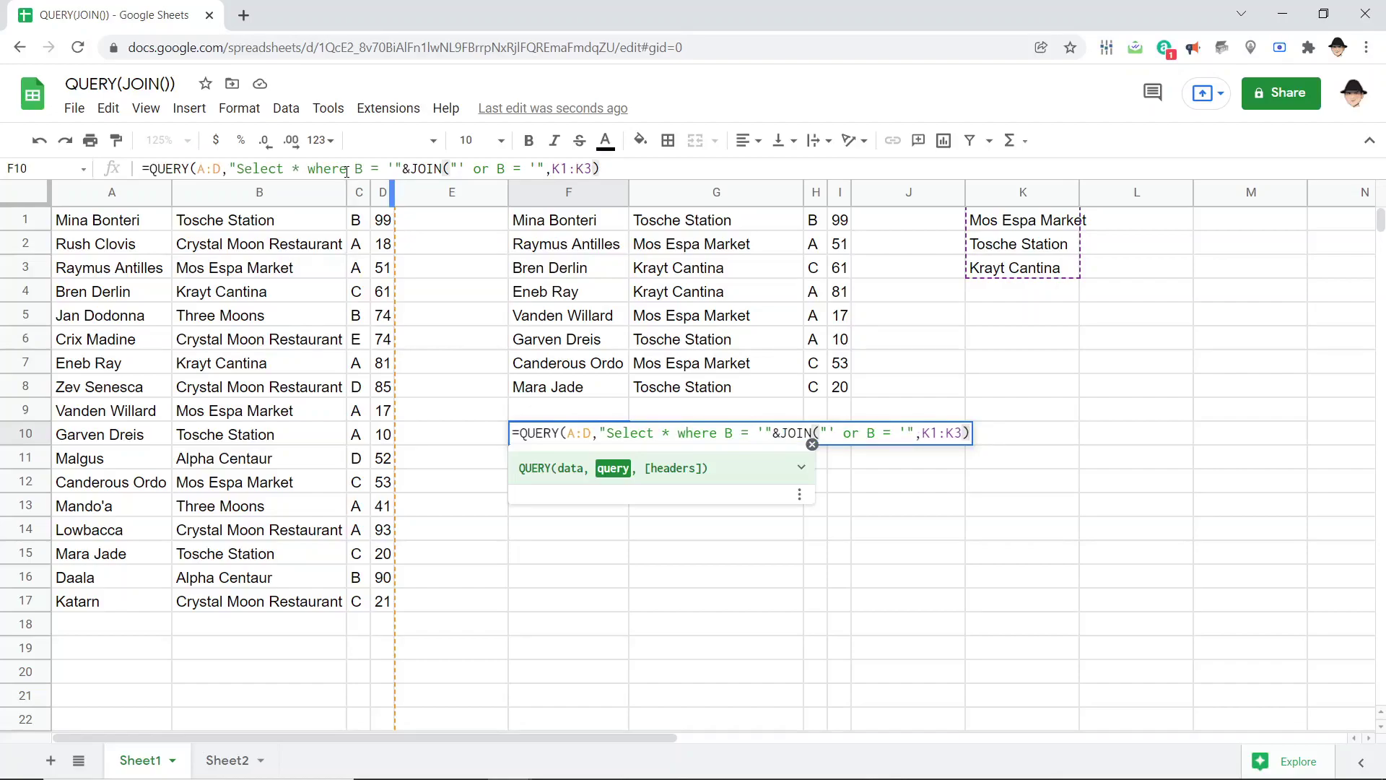
type("&\"'")
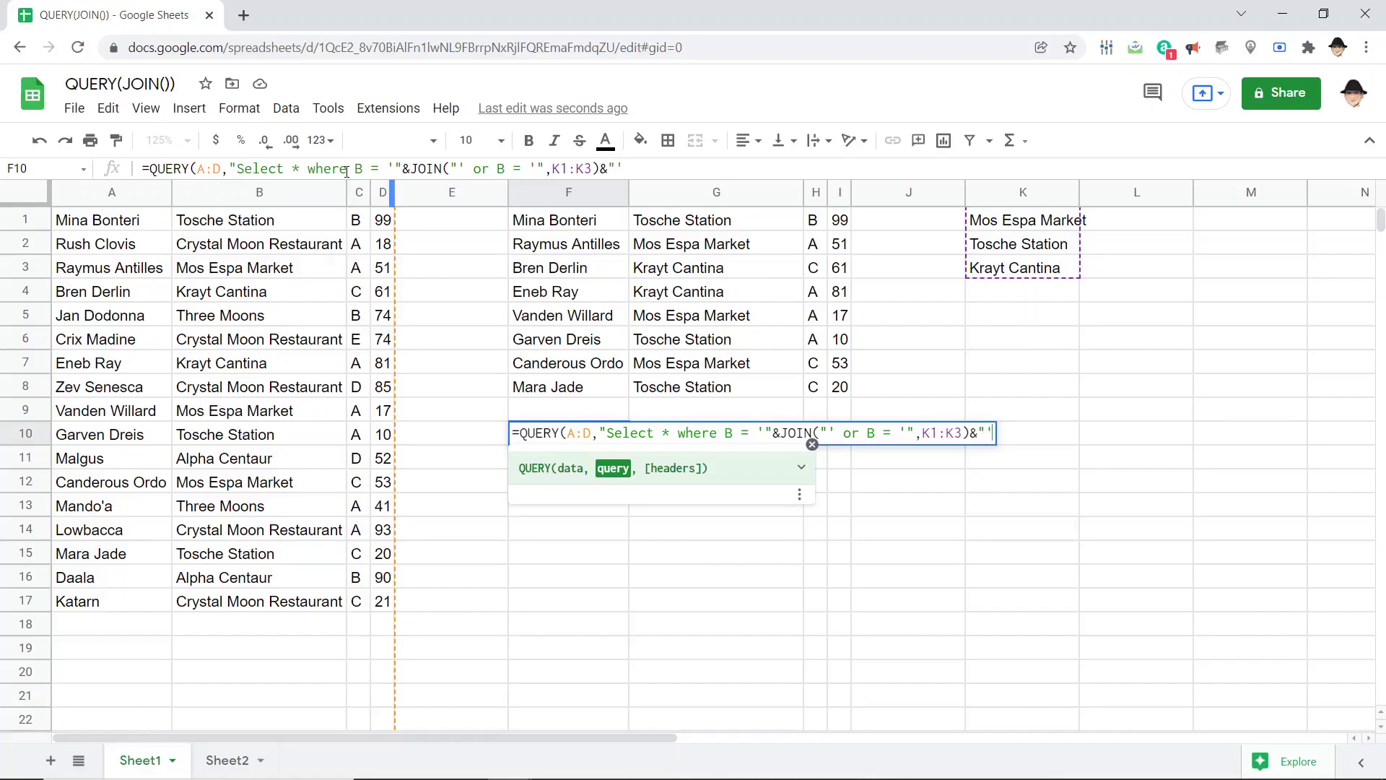
type("\")")
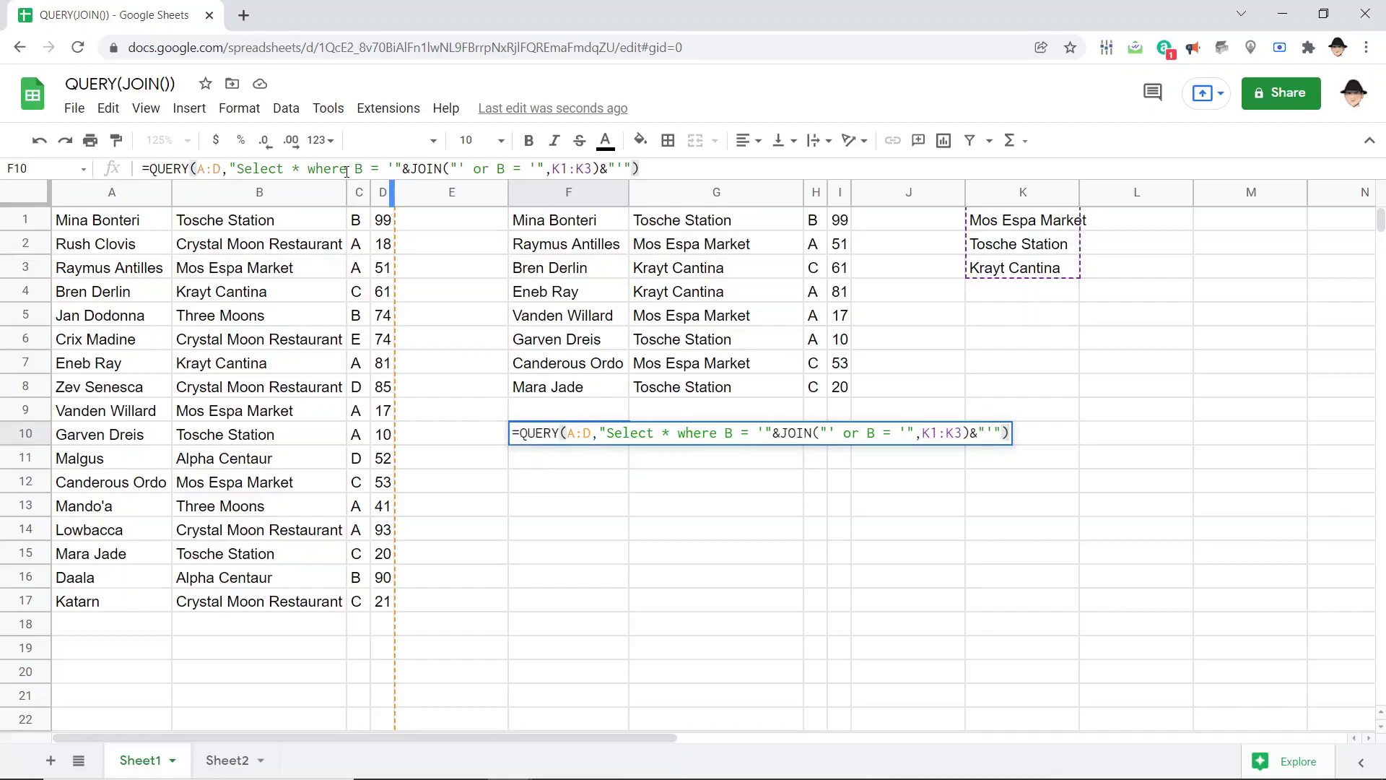
key("Return")
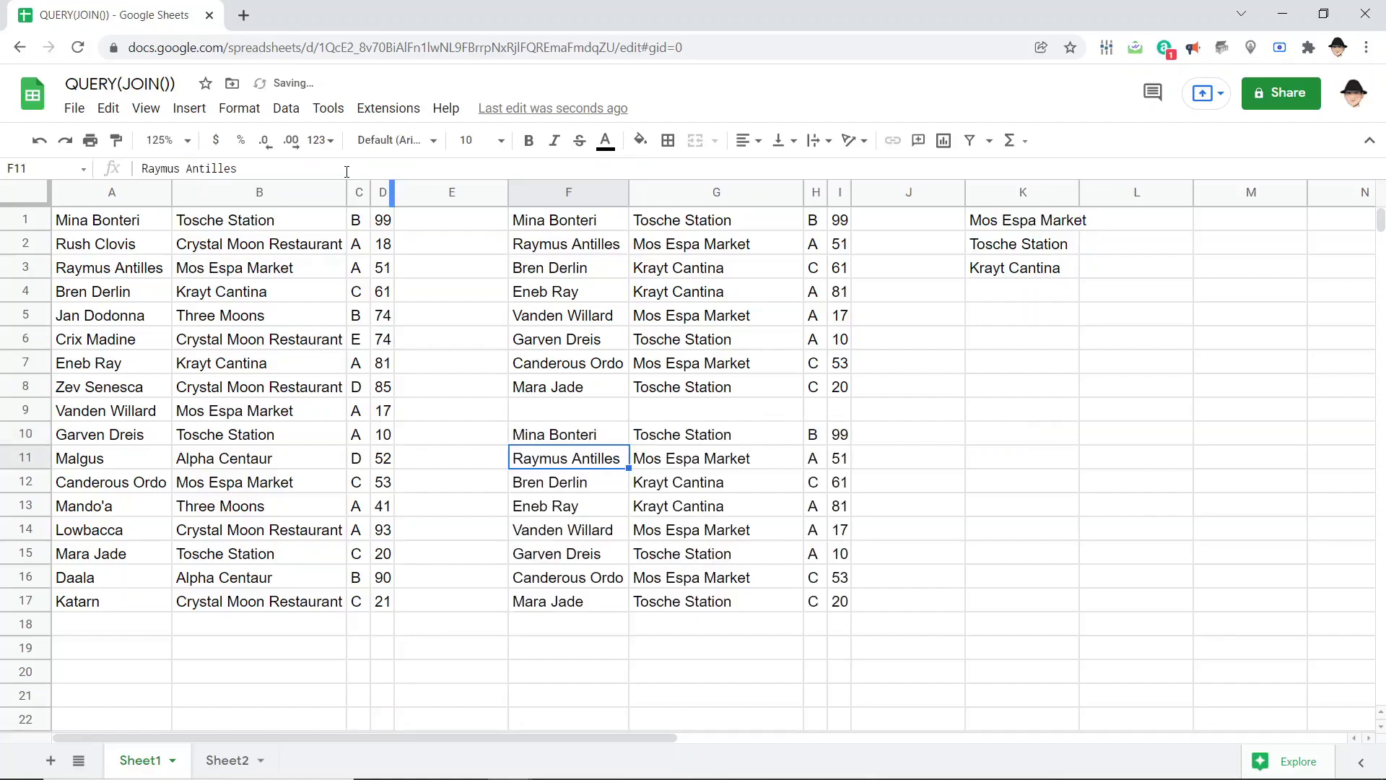
key("Up")
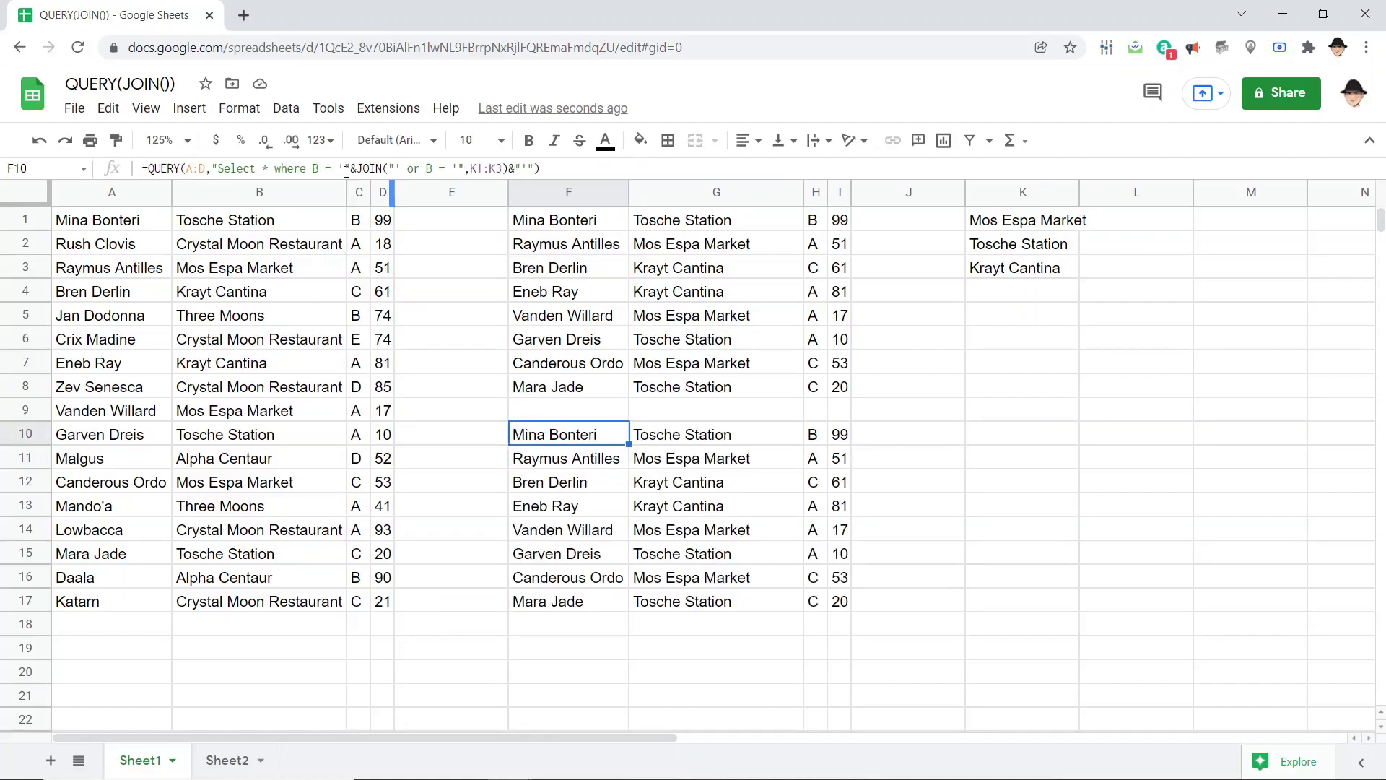
- Copy the where-clause portion of F10's formula and move to the empty cell F19
left_click(272, 170)
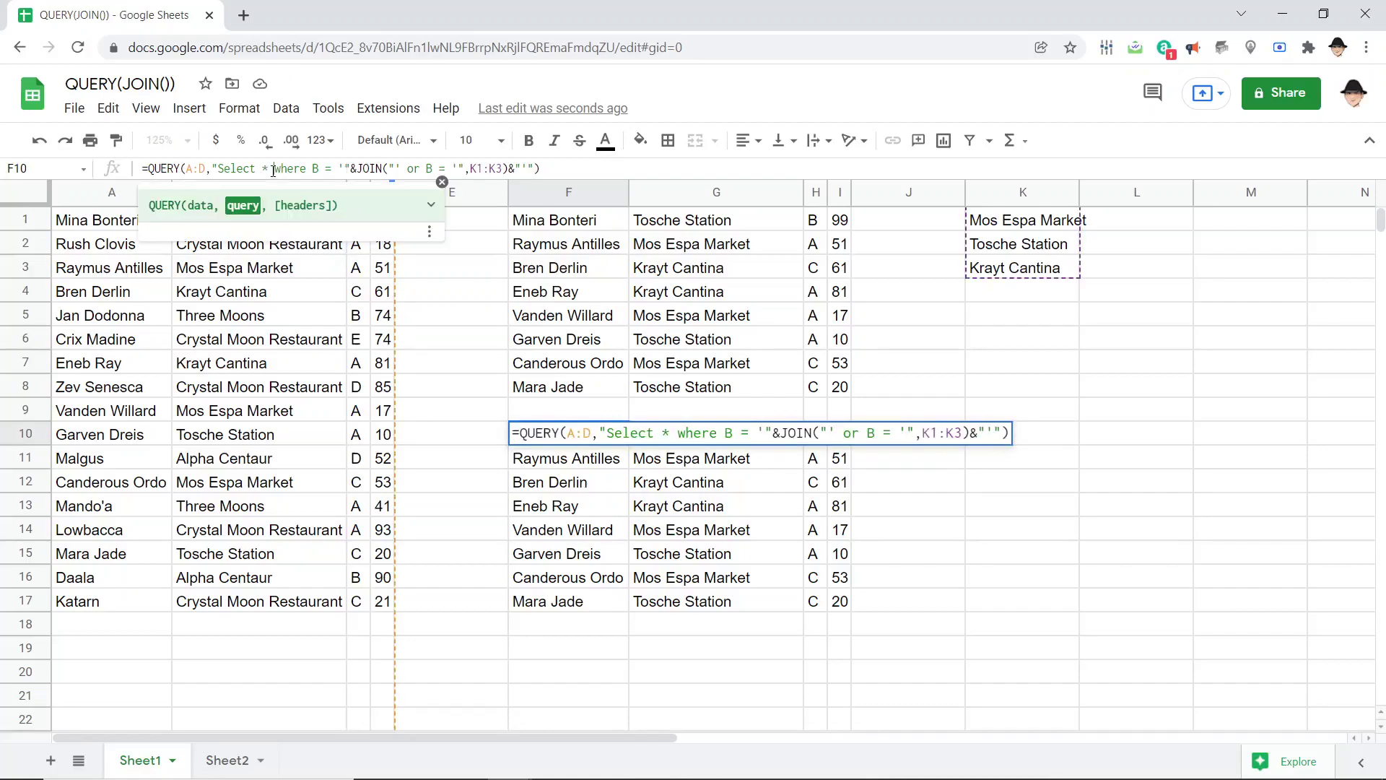
key("shift+Right")
key("shift+Right")
key("shift+Right")
key("shift+Right")
key("shift+Right")
key("shift+Right")
key("shift+Right")
key("shift+Right")
key("shift+Right")
key("shift+Right")
key("shift+Right")
key("shift+Right")
key("shift+Right")
key("shift+Right")
key("shift+Right")
key("shift+Right")
key("shift+Right")
key("shift+Right")
key("shift+Right")
key("shift+Right")
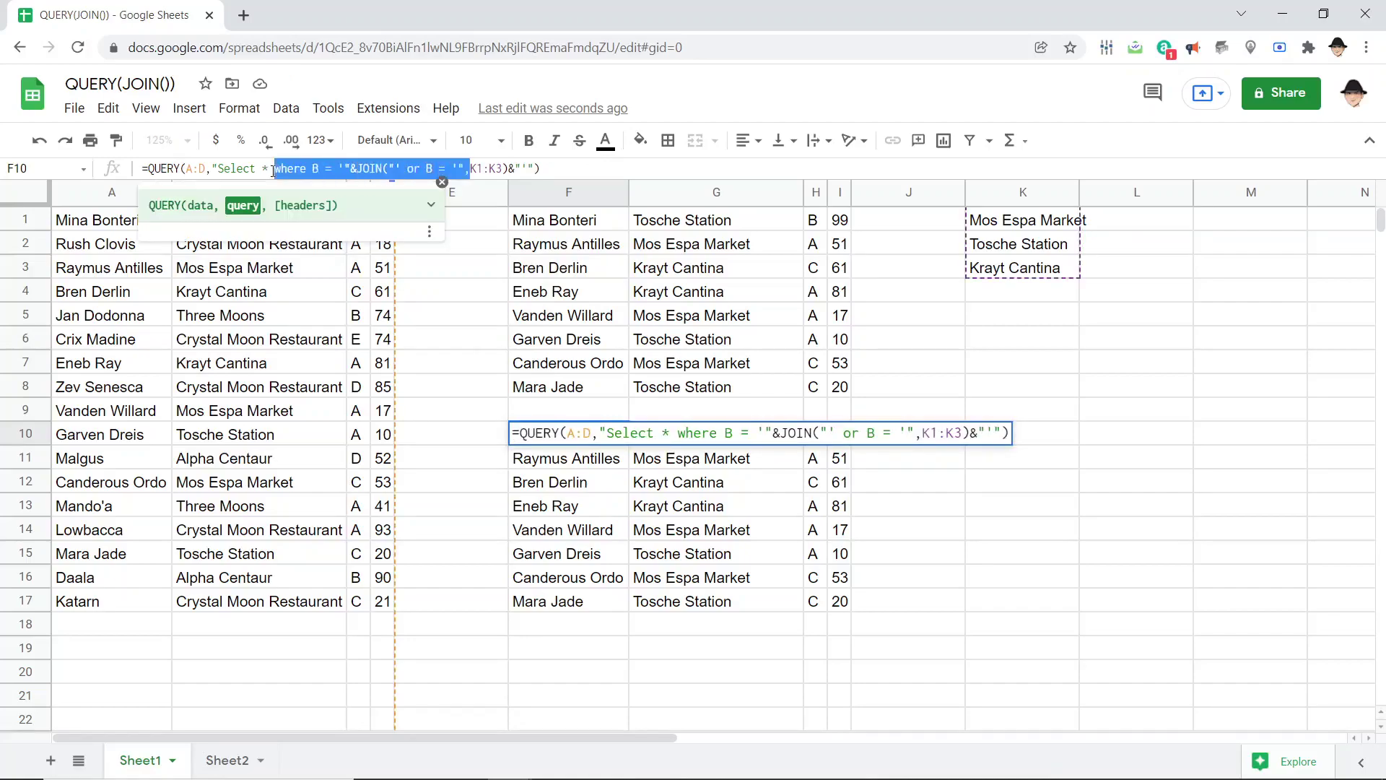
key("shift+Right")
key("shift+Right")
key("shift+Right")
key("shift+Right")
key("shift+Right")
key("shift+Right")
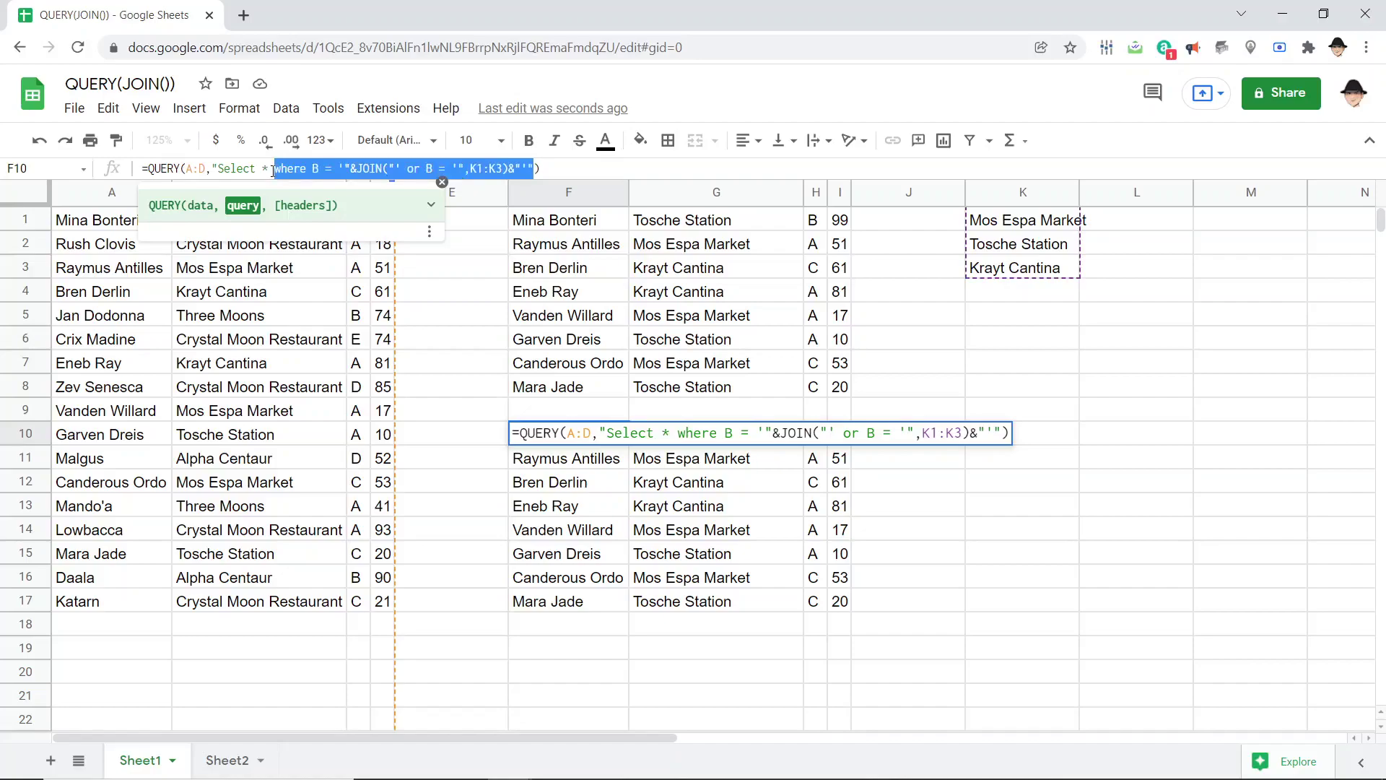
key("Escape")
key("Right")
key("Right")
key("Right")
key("Left")
key("Left")
key("Left")
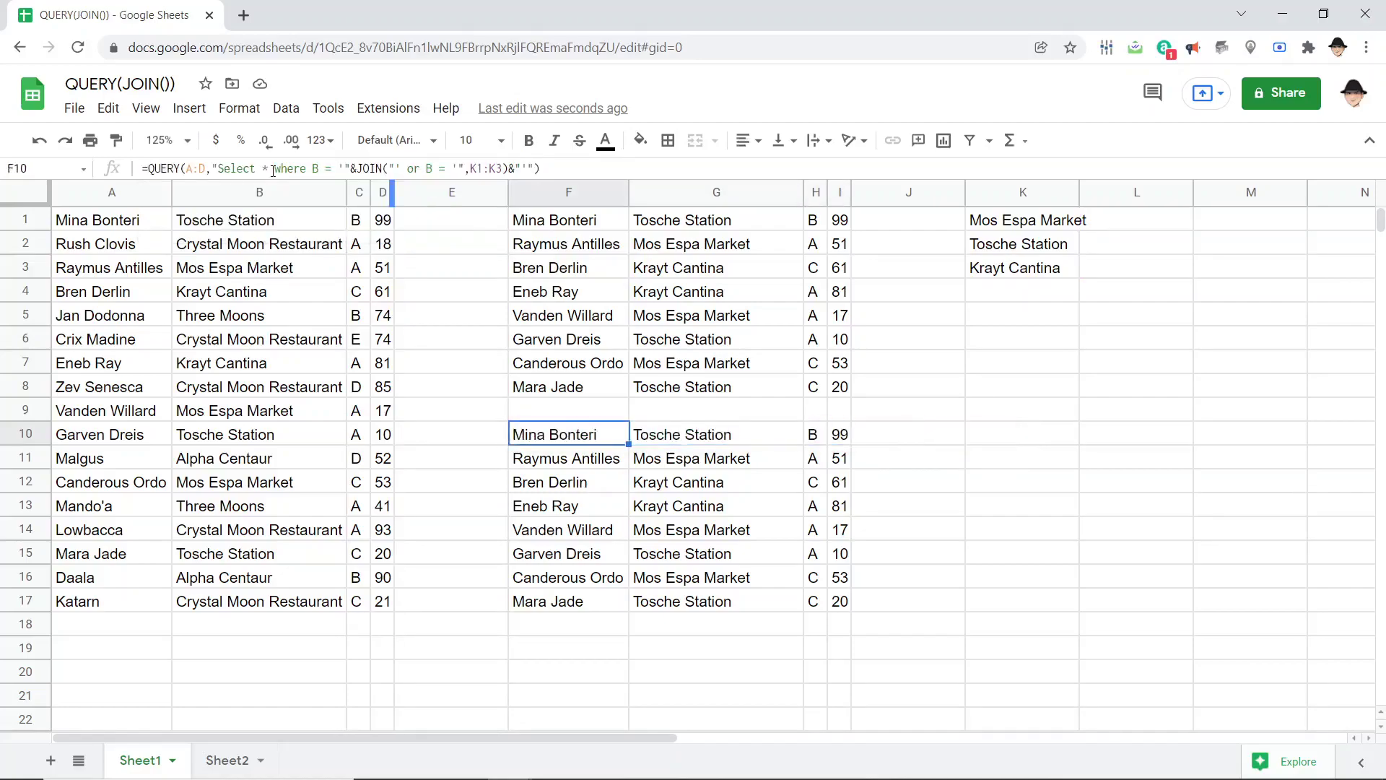
key("ctrl+Down")
key("Down")
key("Down")
- Enter ="where B = '"&JOIN("' or B = '",K1:K3)&"'" in F19 and compare it with F1's query
type("=")
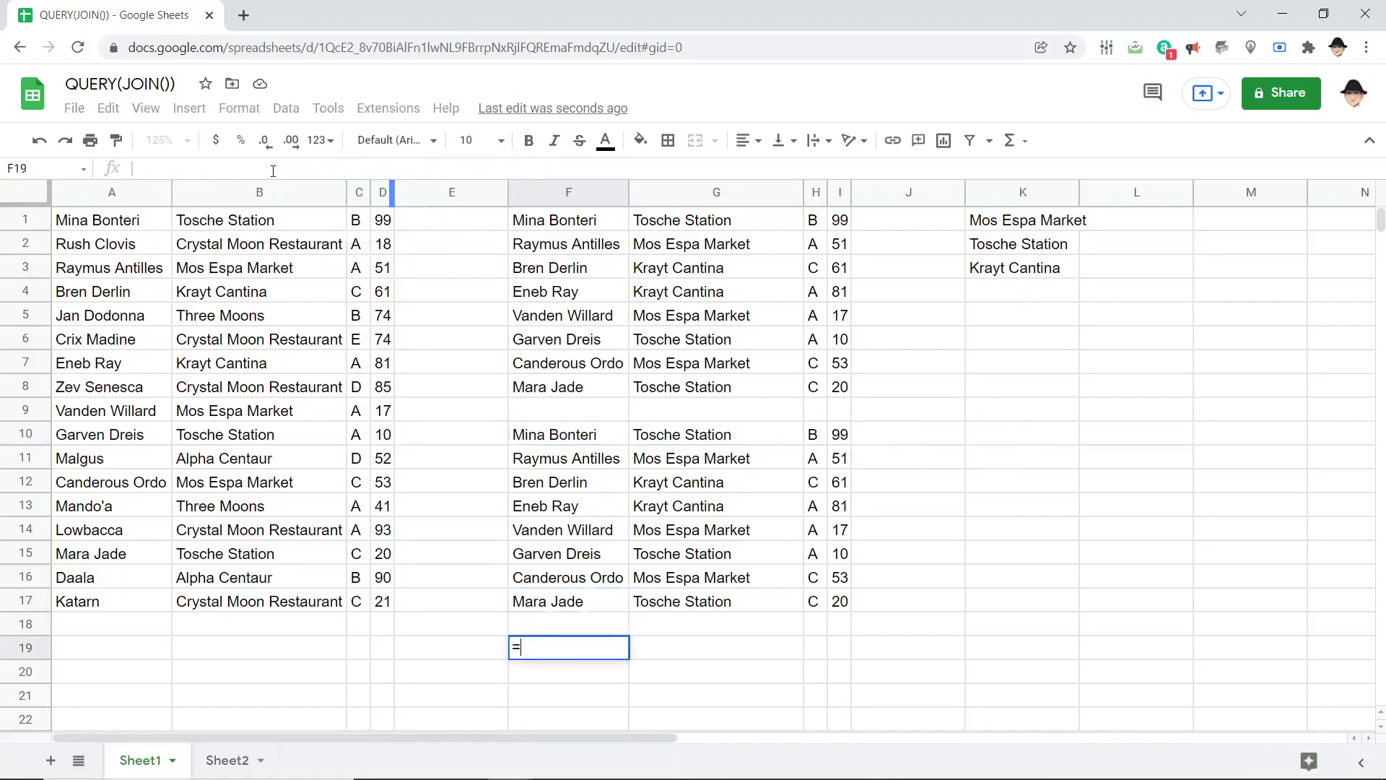
type("\"where B = '\"&JOIN(\"' or B = '\",K1:K3)&\"'\"")
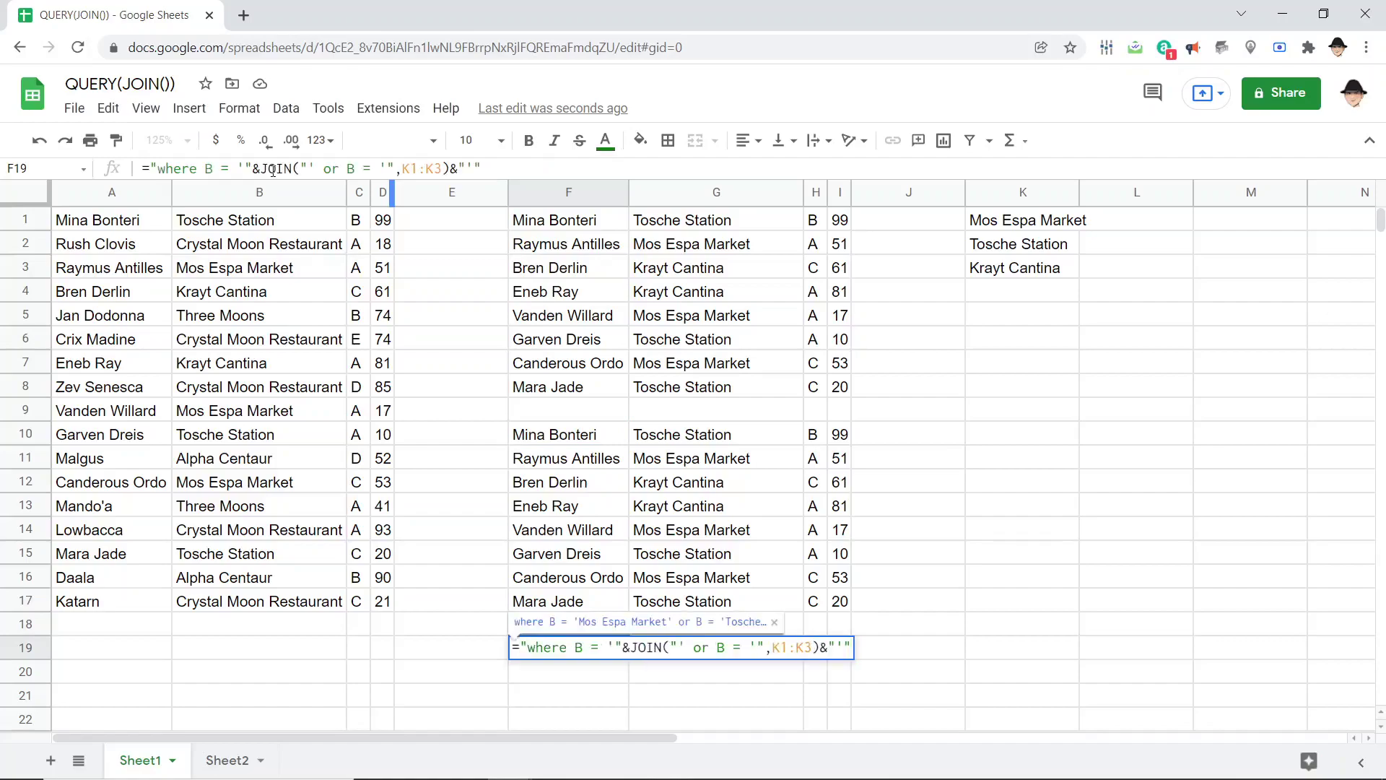
key("Return")
key("Up")
key("Up")
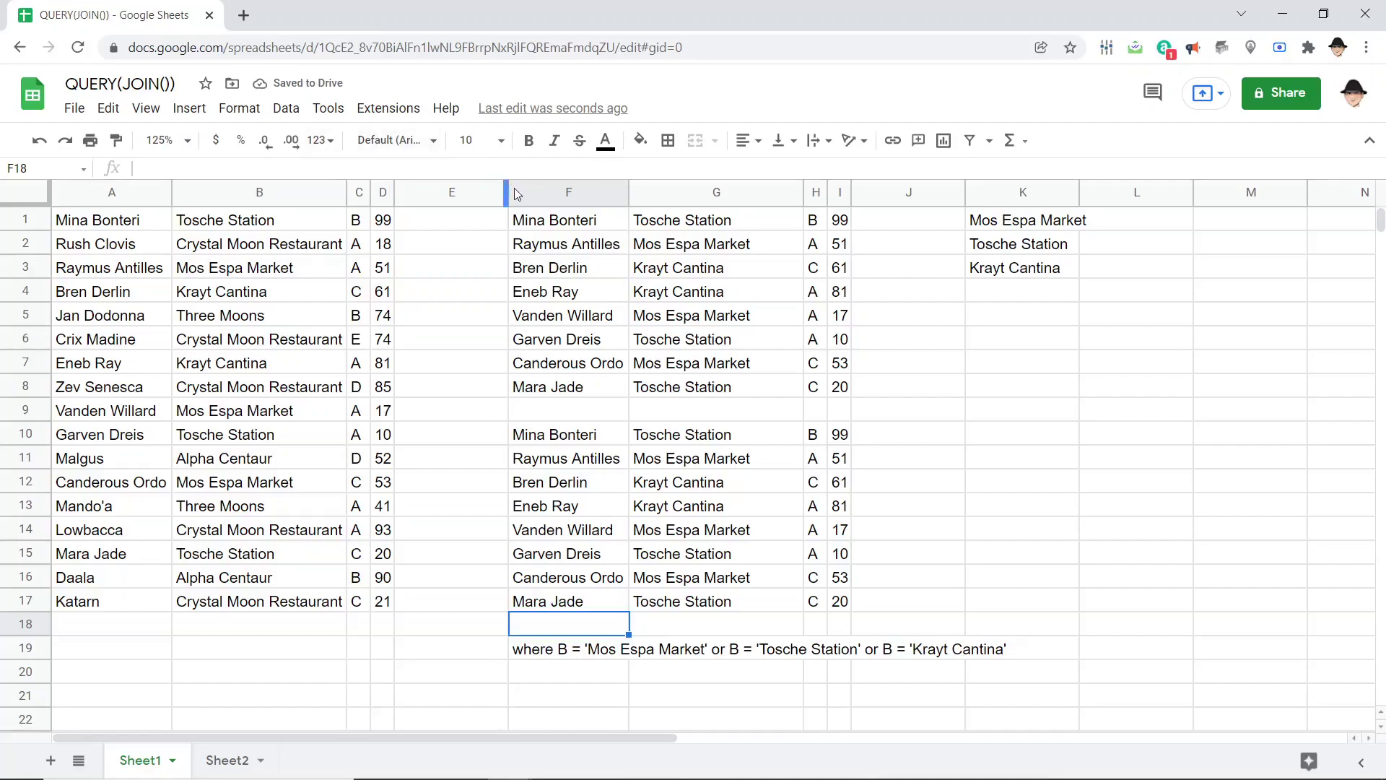
left_click(533, 218)
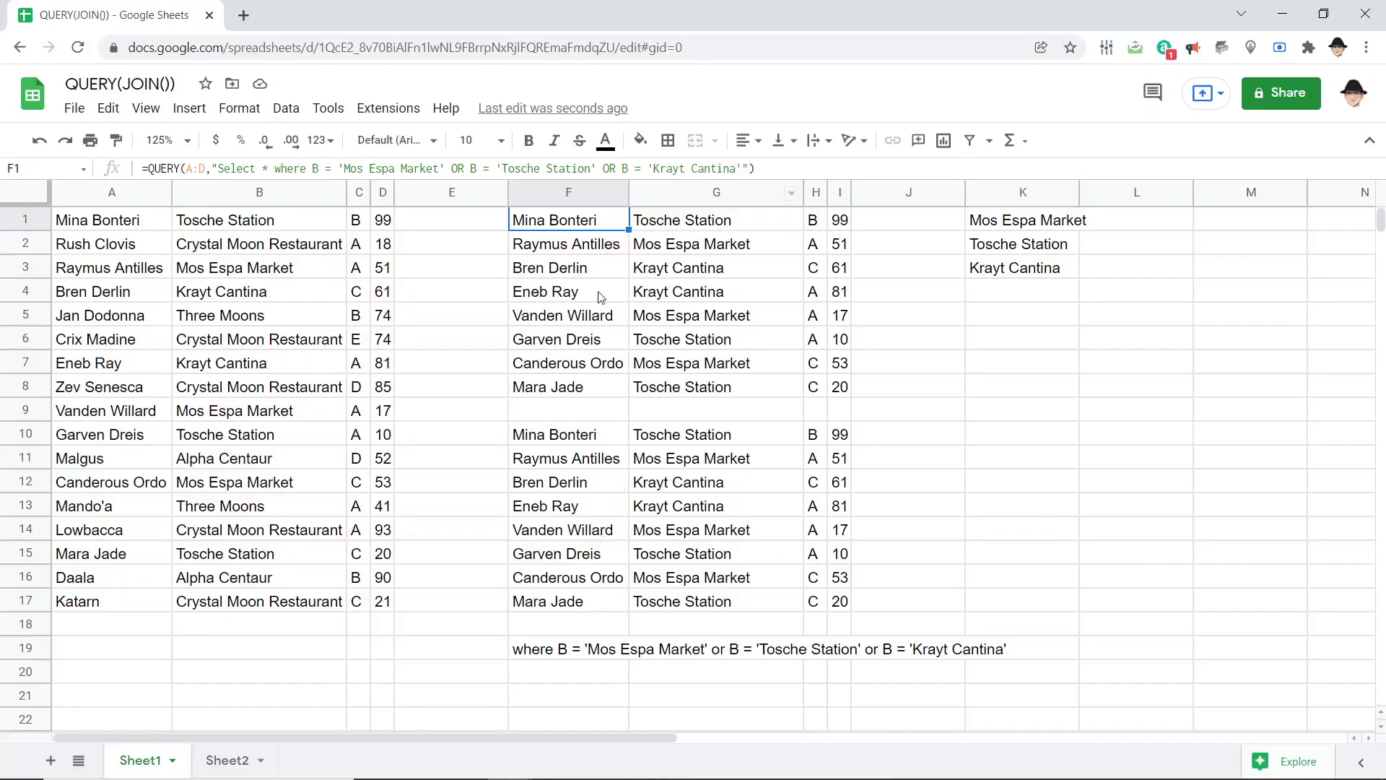
left_click(570, 656)
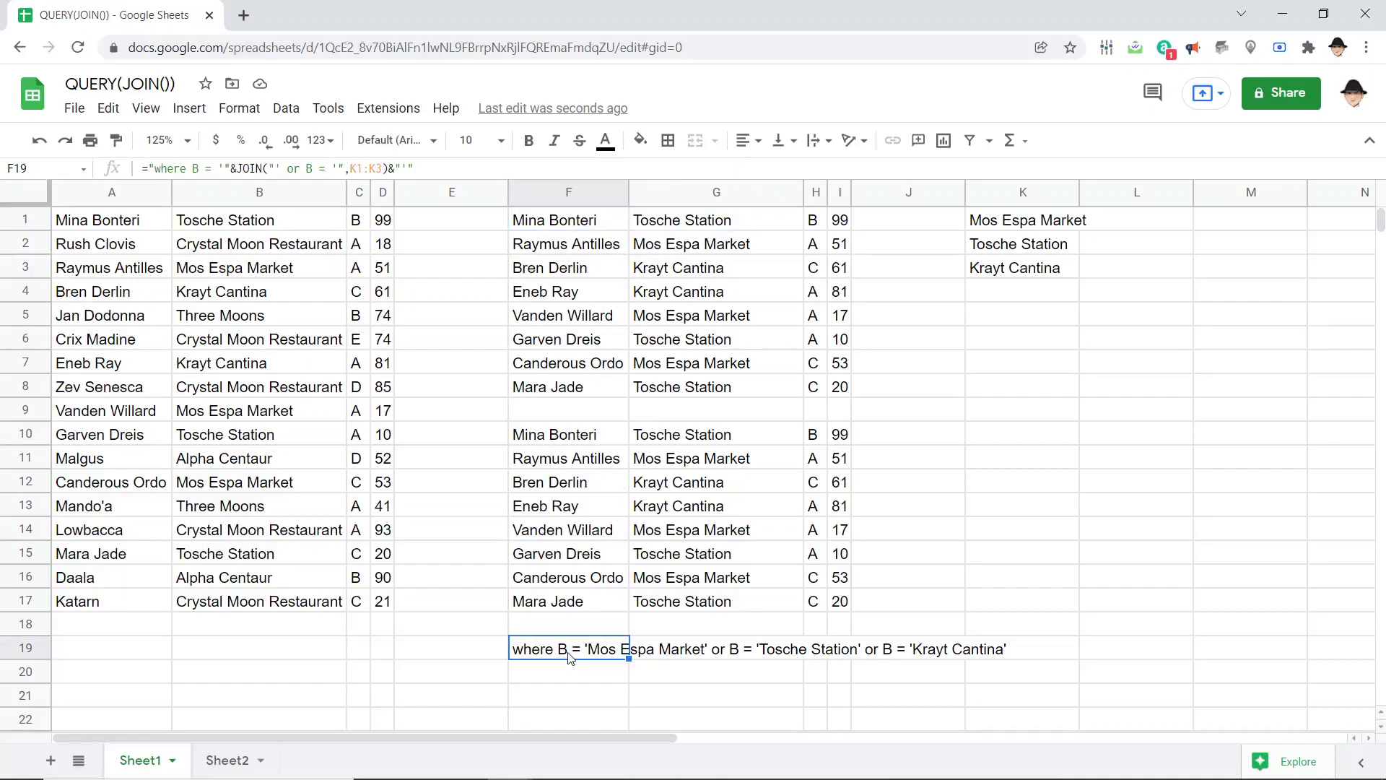
- Strip the "where B = '" prefix and trailing &"'" from F19's formula
double_click(570, 656)
double_click(569, 653)
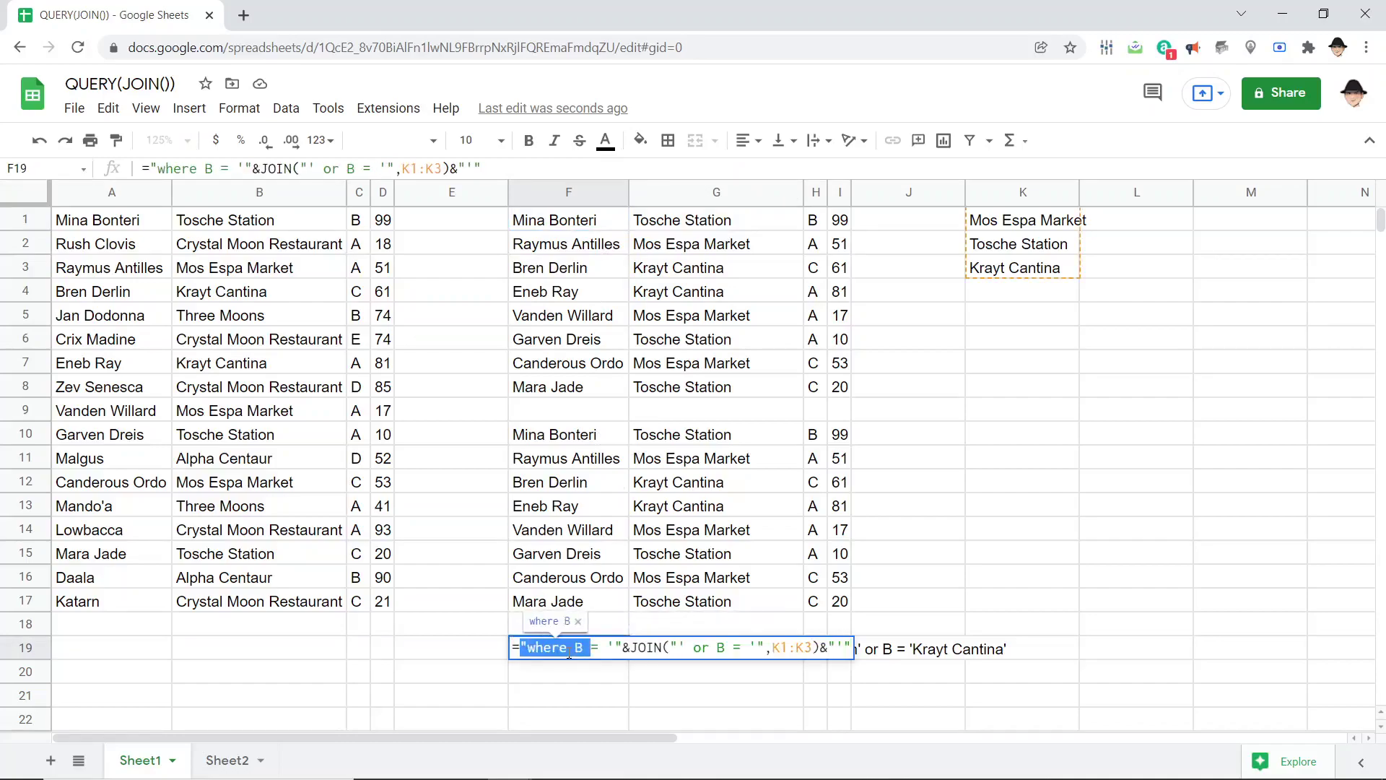
key("shift+Right")
key("shift+Right")
key("shift+Right")
key("BackSpace")
key("End")
key("BackSpace")
key("BackSpace")
key("BackSpace")
key("BackSpace")
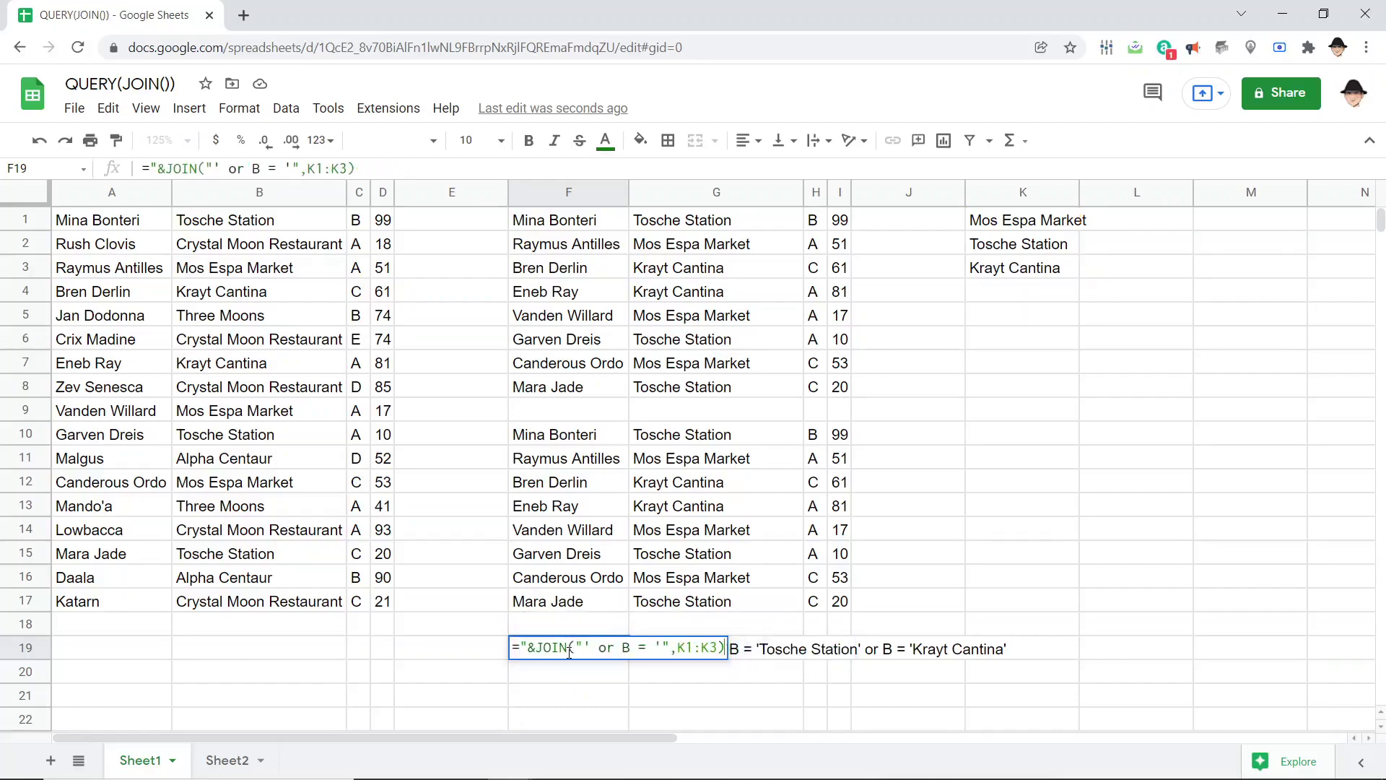
key("Delete")
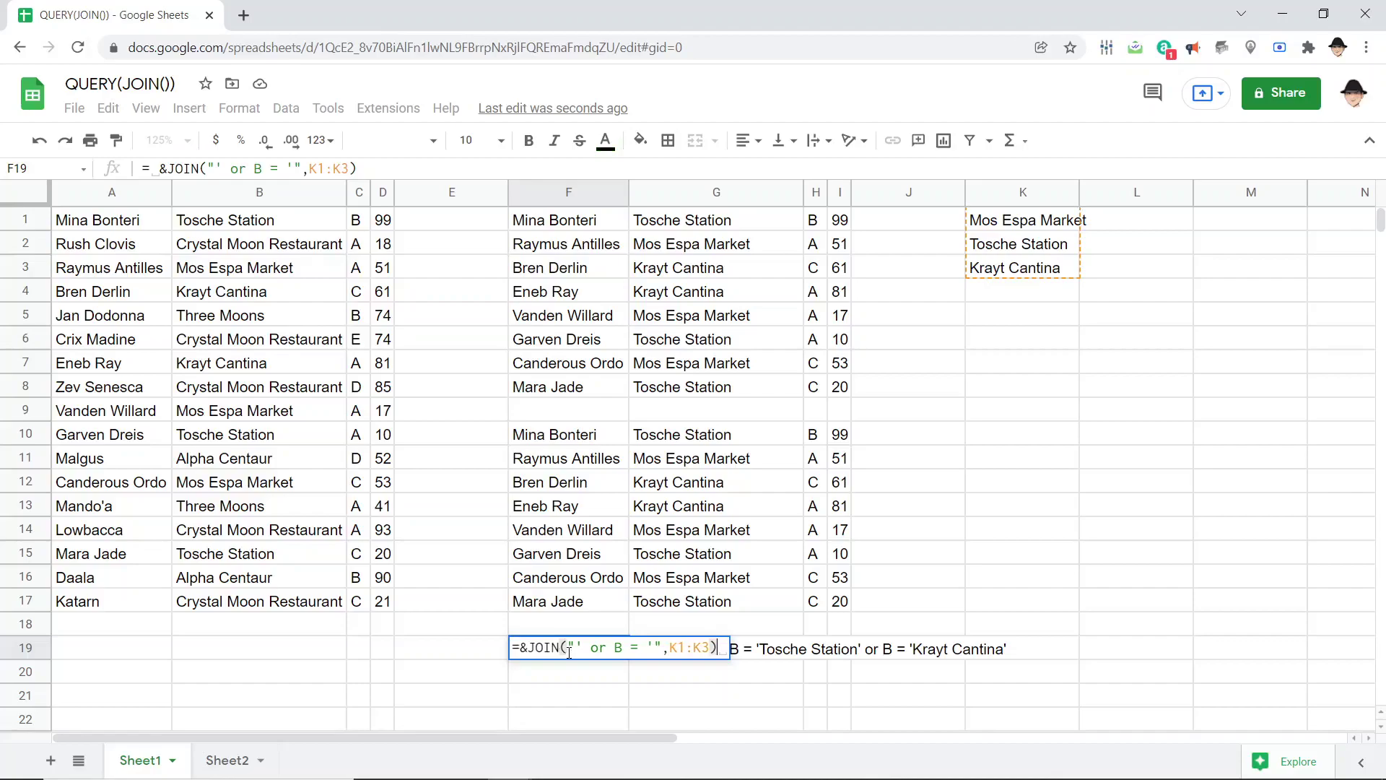
key("Return")
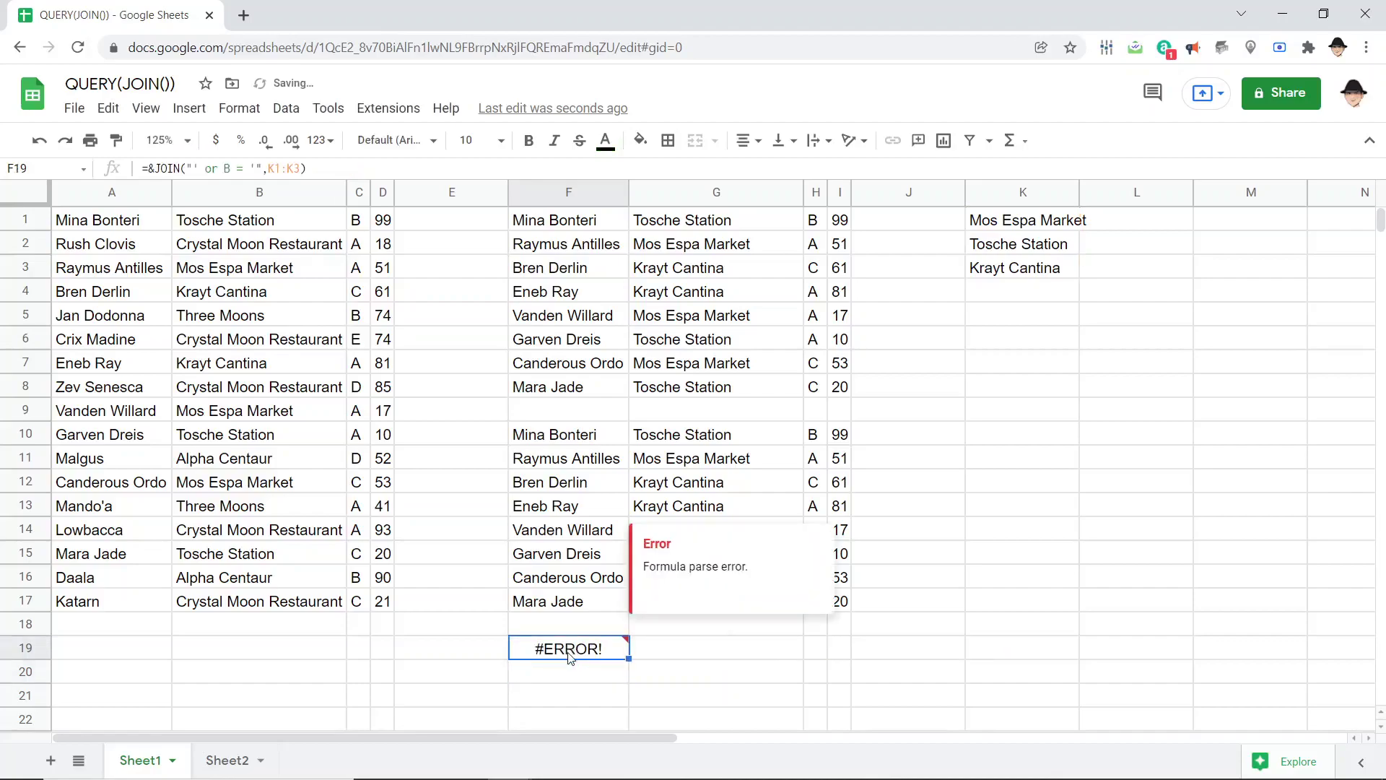
- Fix F19's parse error by deleting the stray ampersand after the equals sign
double_click(569, 648)
key("Home")
key("Right")
key("Delete")
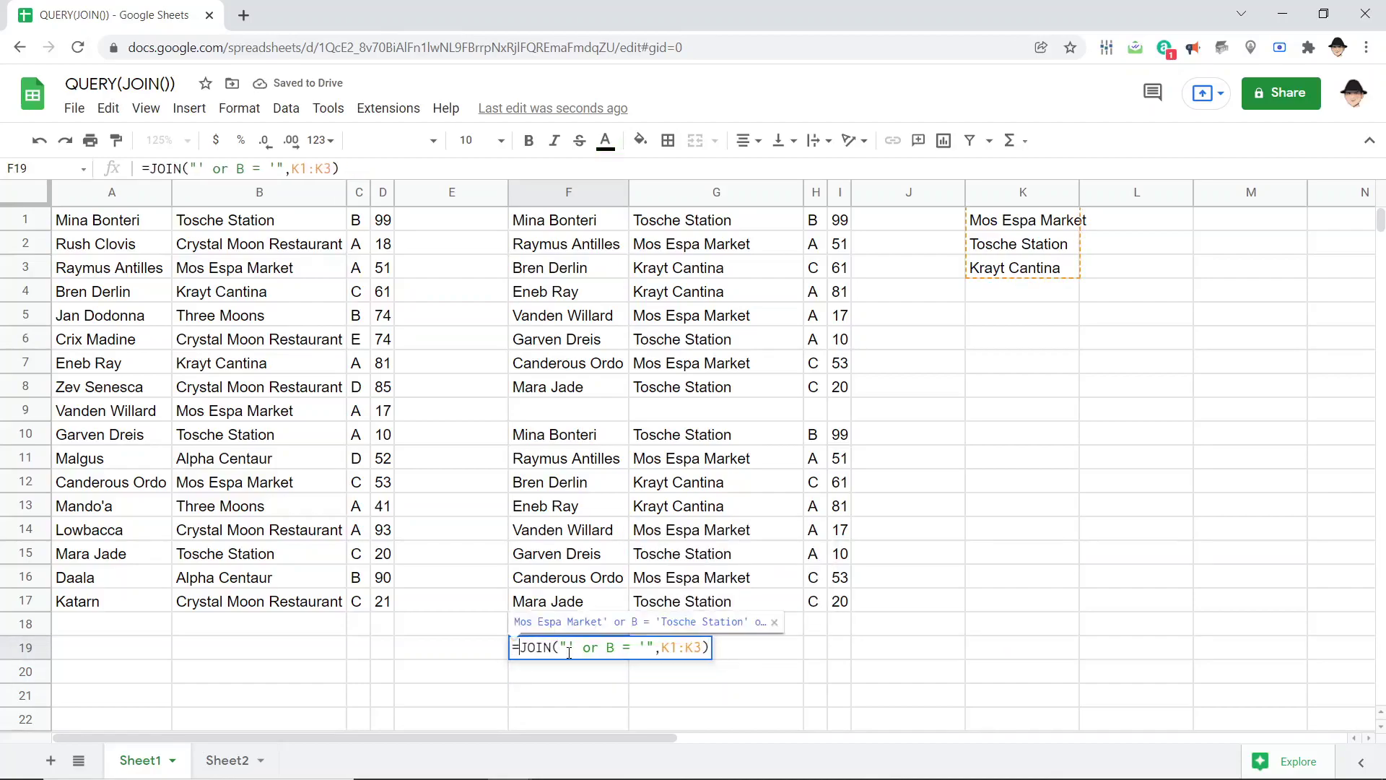
key("Return")
- Compare F19's joined location conditions with F1's hard-coded QUERY formula
left_click(570, 655)
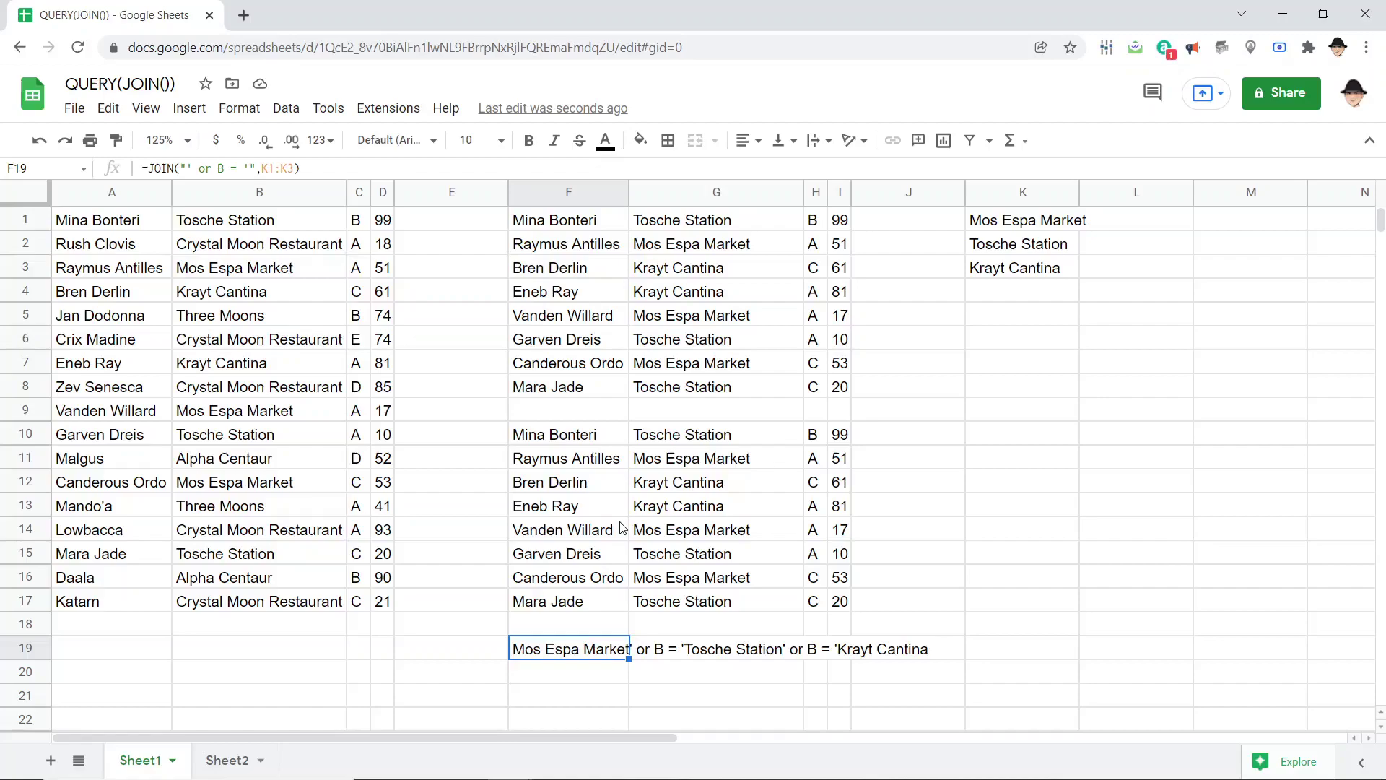
left_click(564, 228)
key("Return")
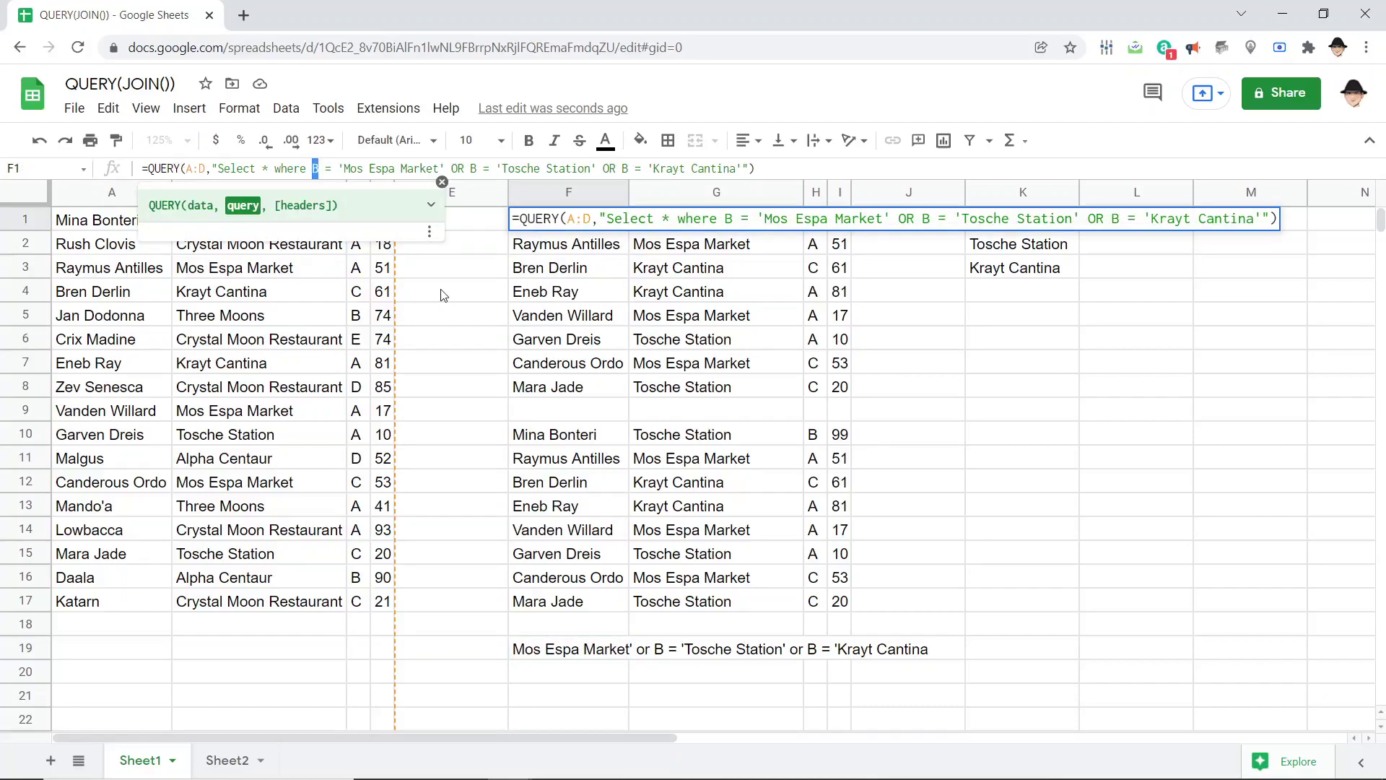
left_click(567, 648)
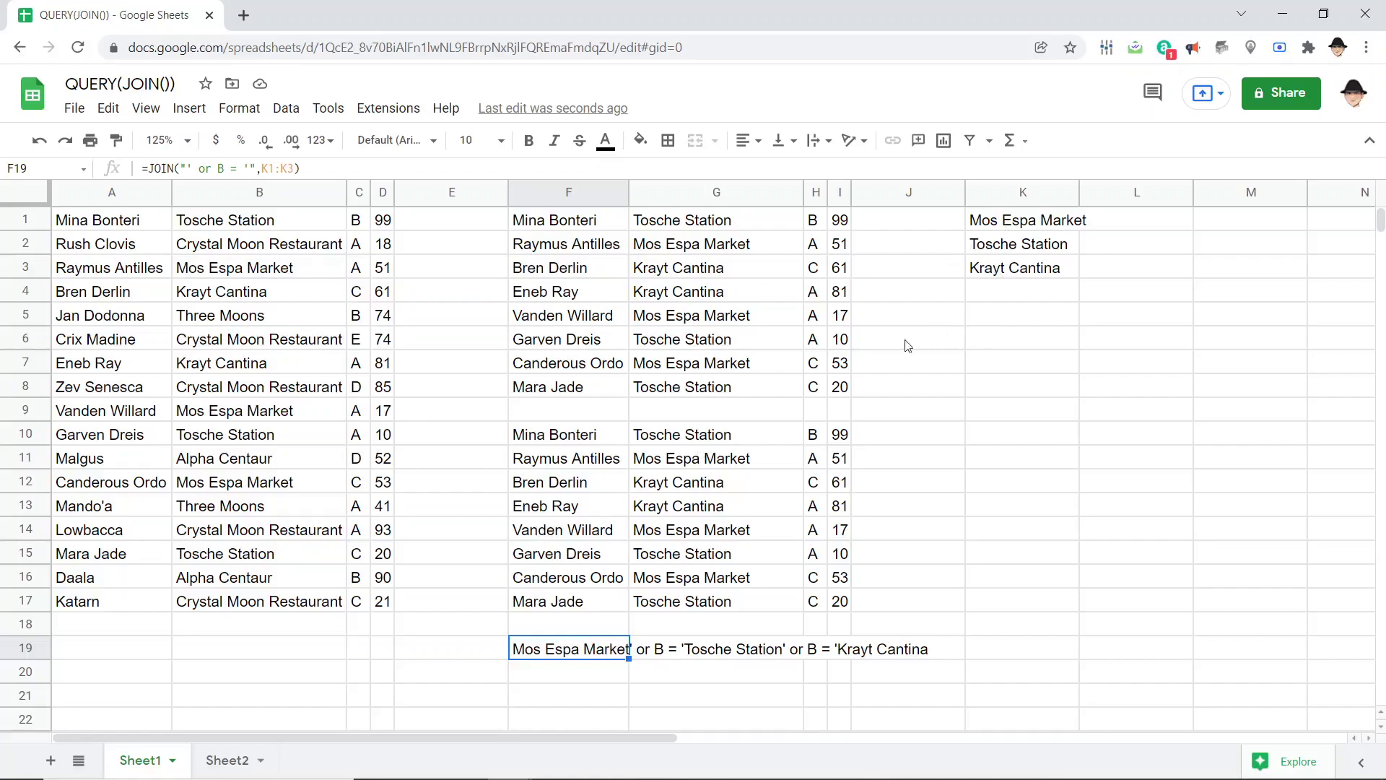
- Change the K1:K3 range in F10's QUERY to the open-ended column K:K
left_click(589, 442)
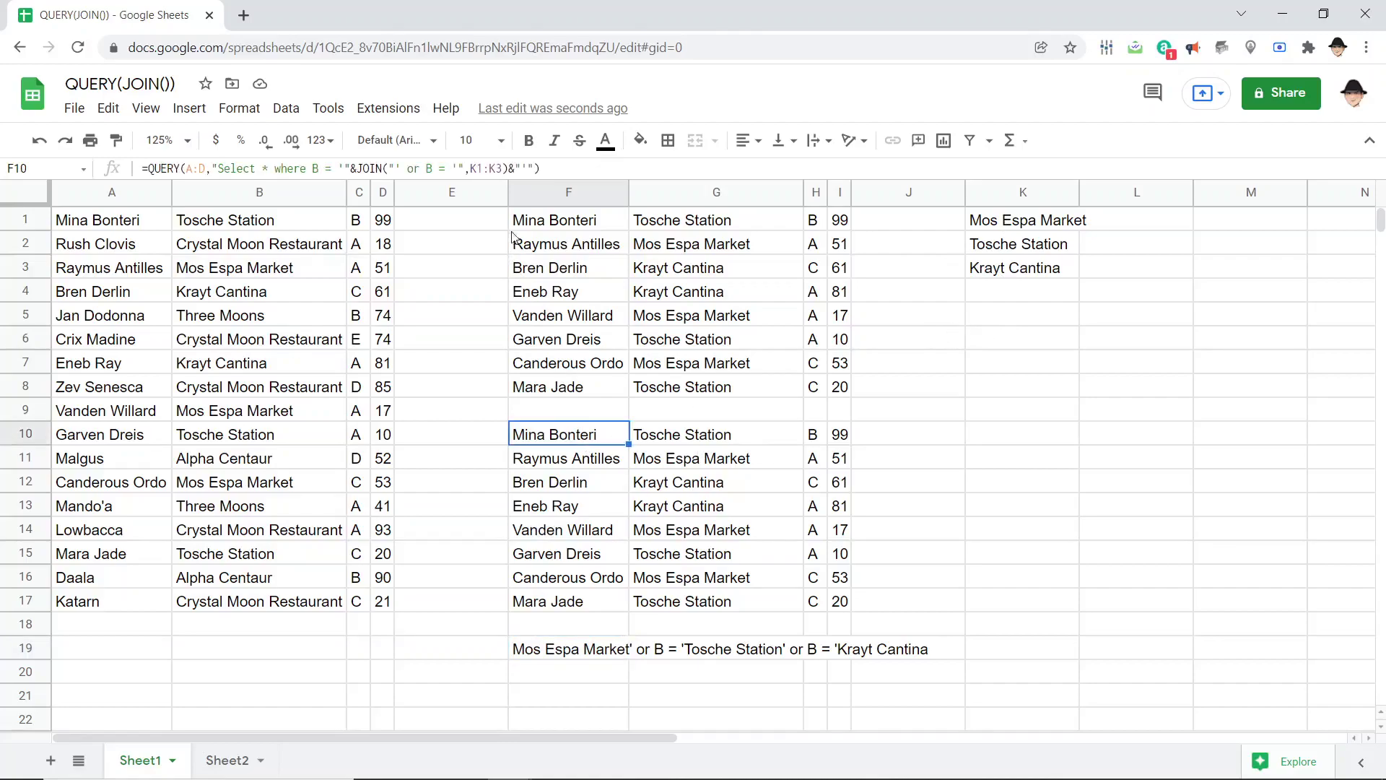
left_click(508, 170)
key("BackSpace")
key("Left")
key("Left")
key("BackSpace")
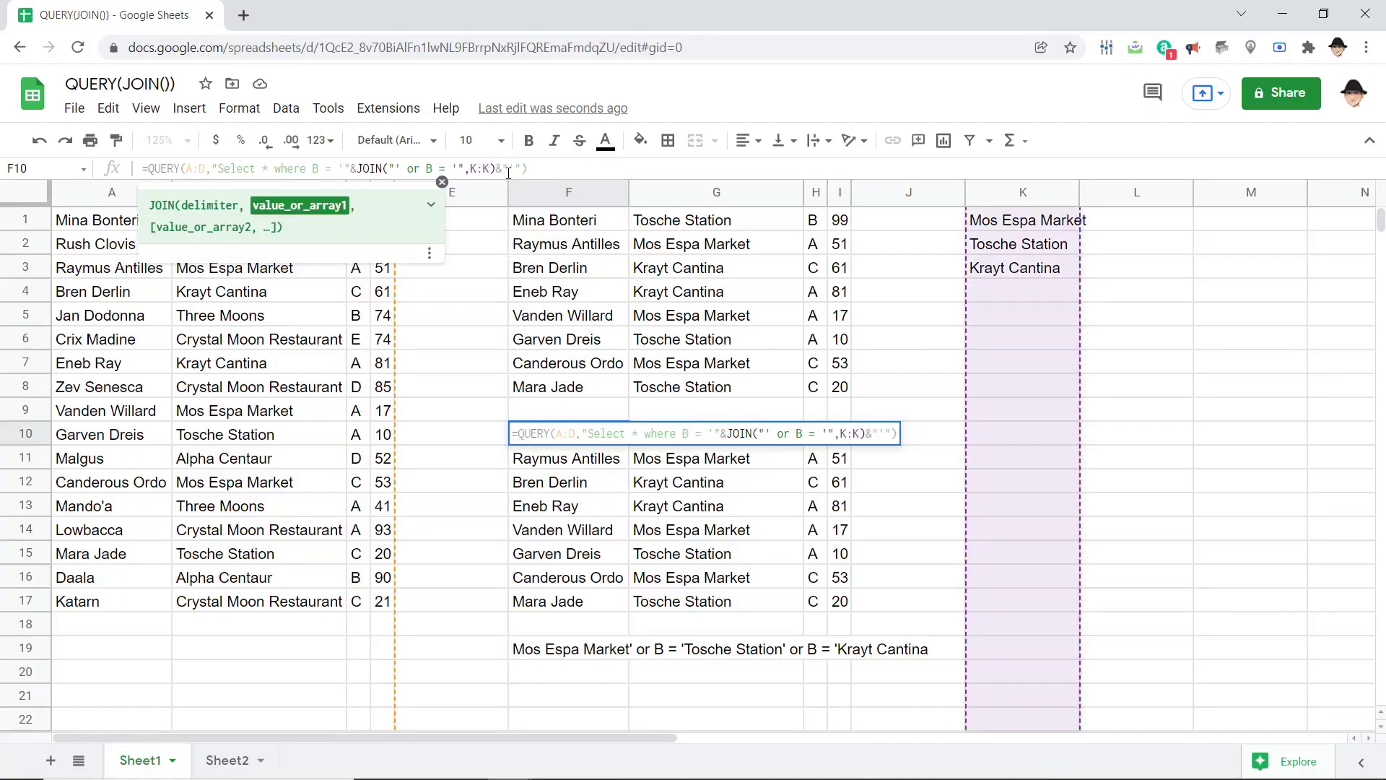
key("Return")
- Delete the stray text in F19 so the query results can expand, then return to F10
key("Down")
key("Down")
key("Down")
key("Down")
key("Down")
key("Down")
key("Down")
key("Down")
key("Delete")
key("ctrl+Up")
key("ctrl+Up")
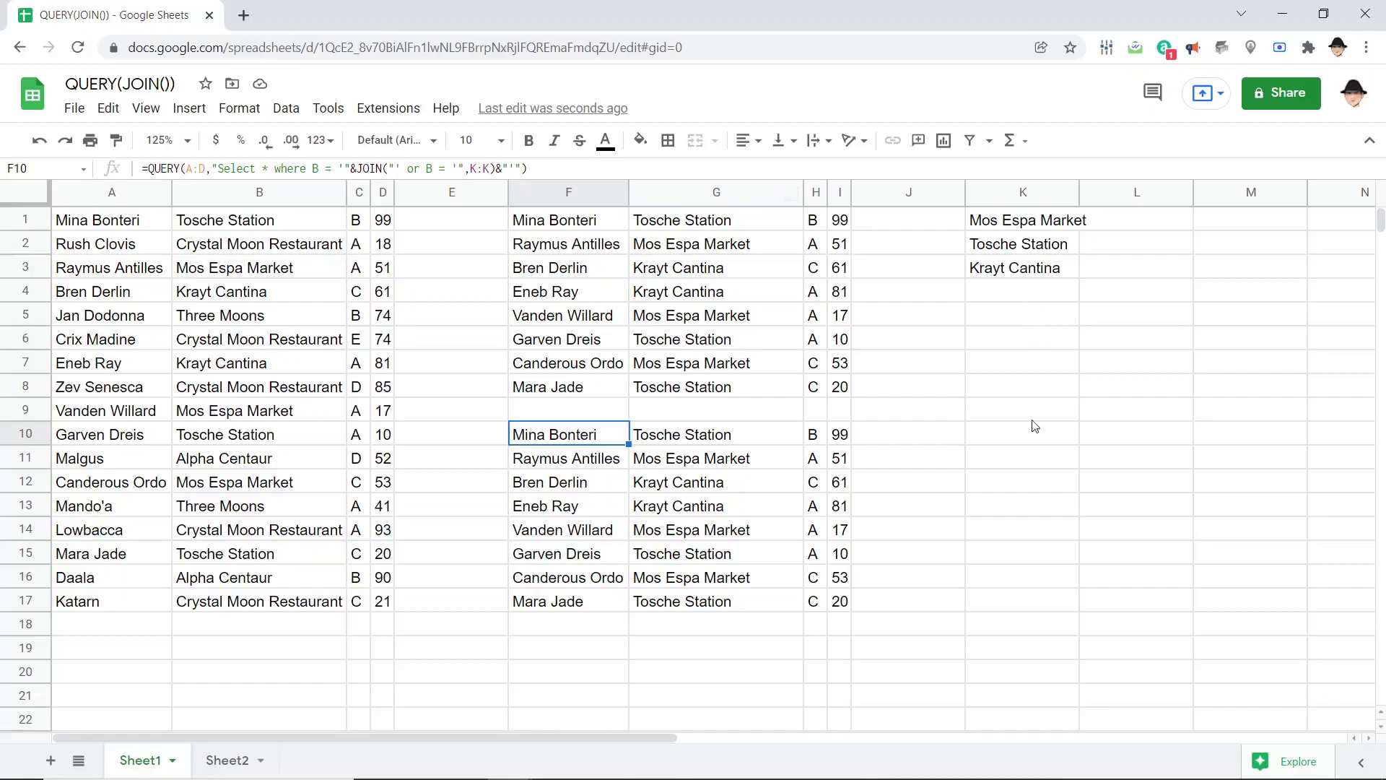
key("Down")
key("Down")
key("Down")
key("Down")
key("Down")
key("Down")
key("Down")
key("Down")
key("Down")
type("f")
key("Return")
key("Up")
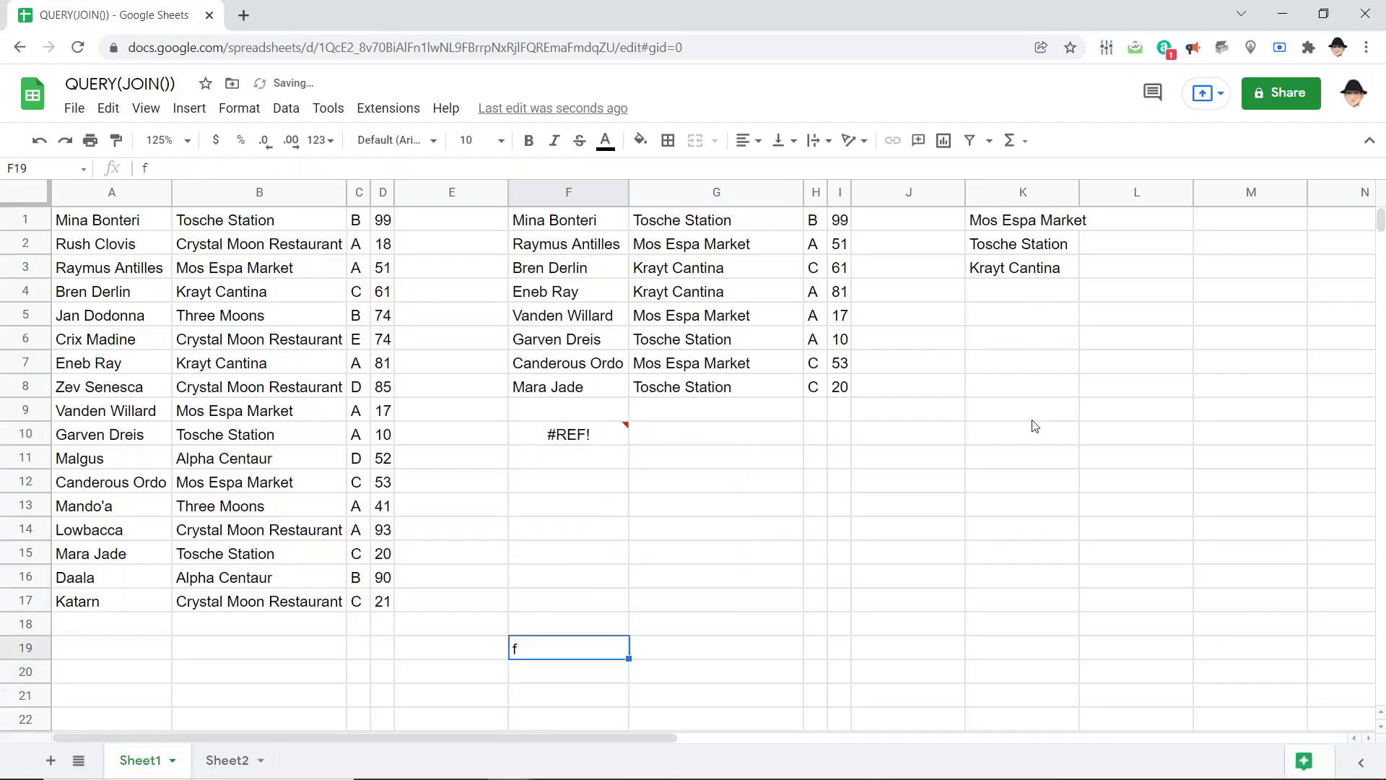
key("Delete")
key("ctrl+Up")
key("ctrl+Up")
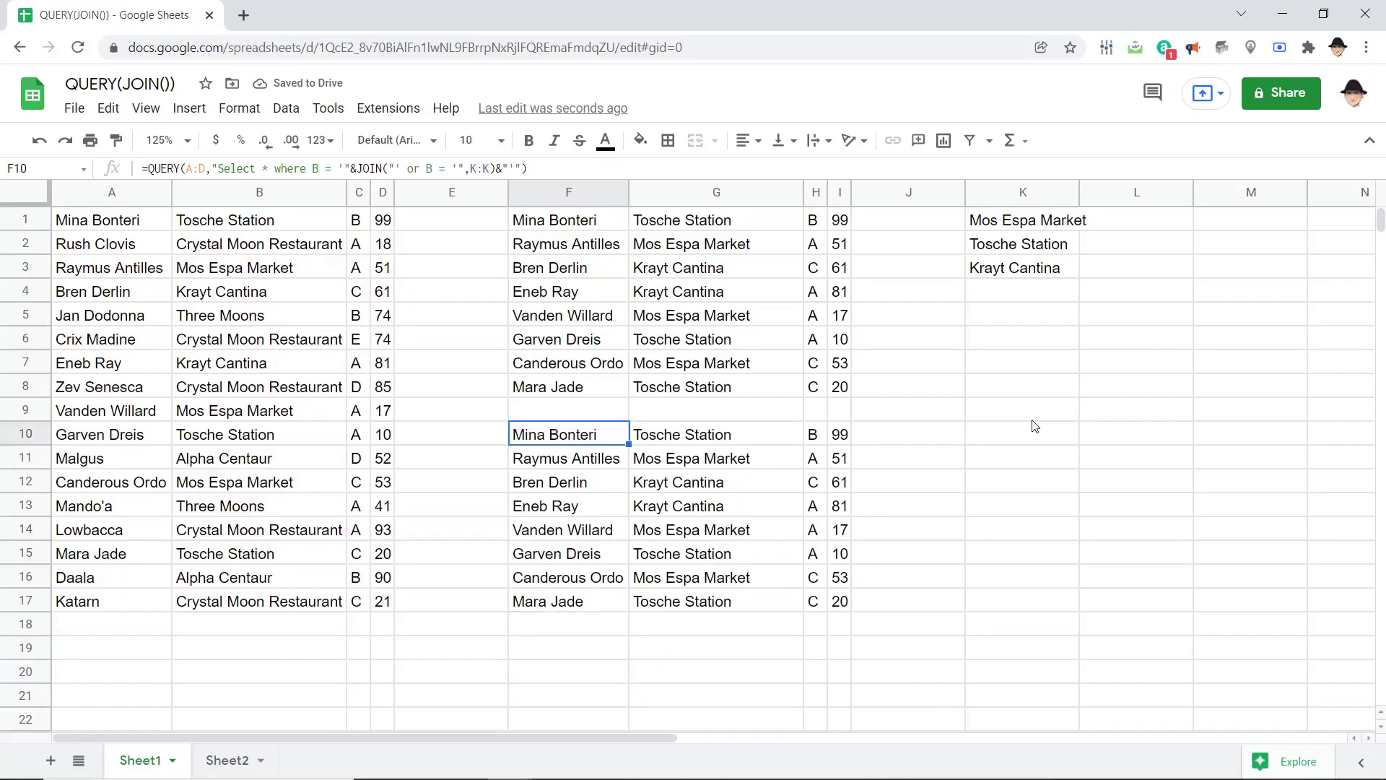
key("ctrl+Up")
key("ctrl+Up")
- Add 'Three Moons' to the location list and check its new rows in the query results
key("ctrl+Right")
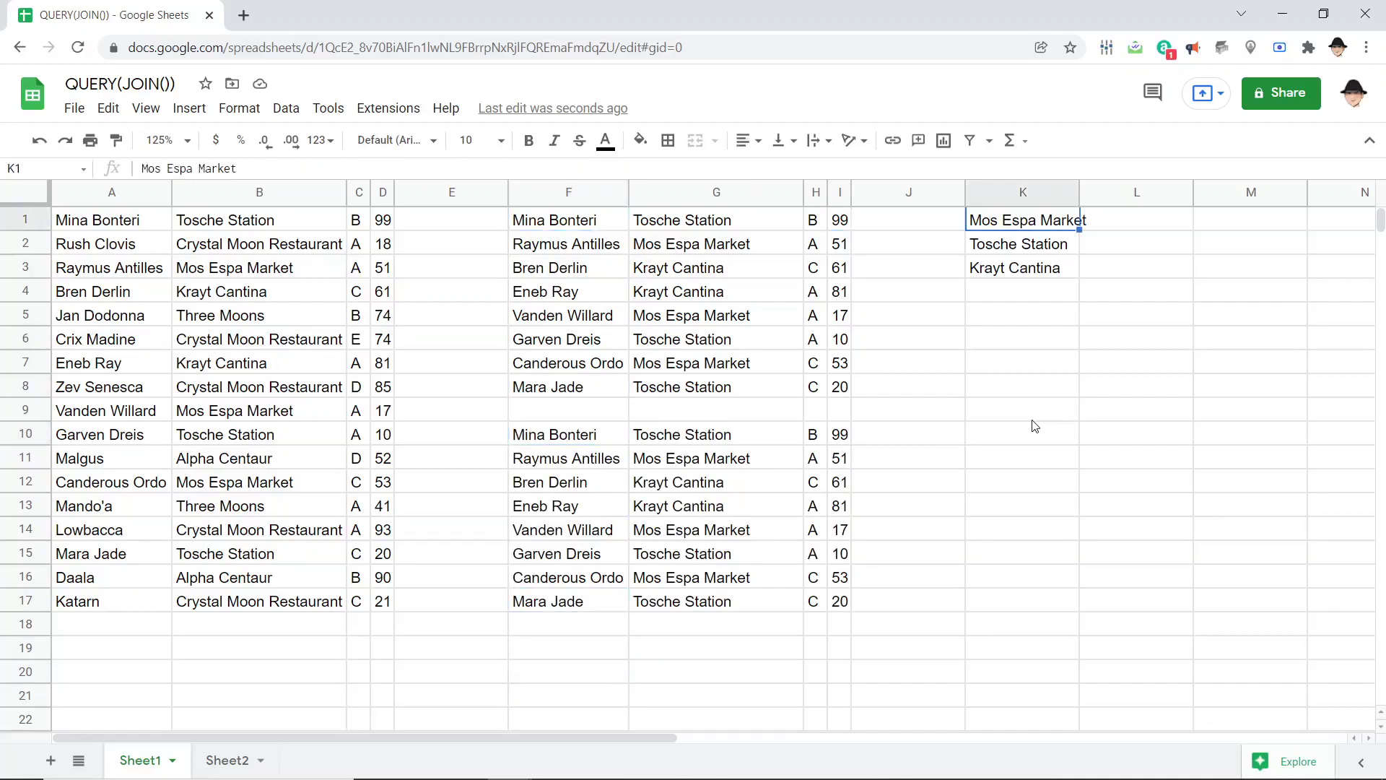
key("Down")
key("Down")
key("Down")
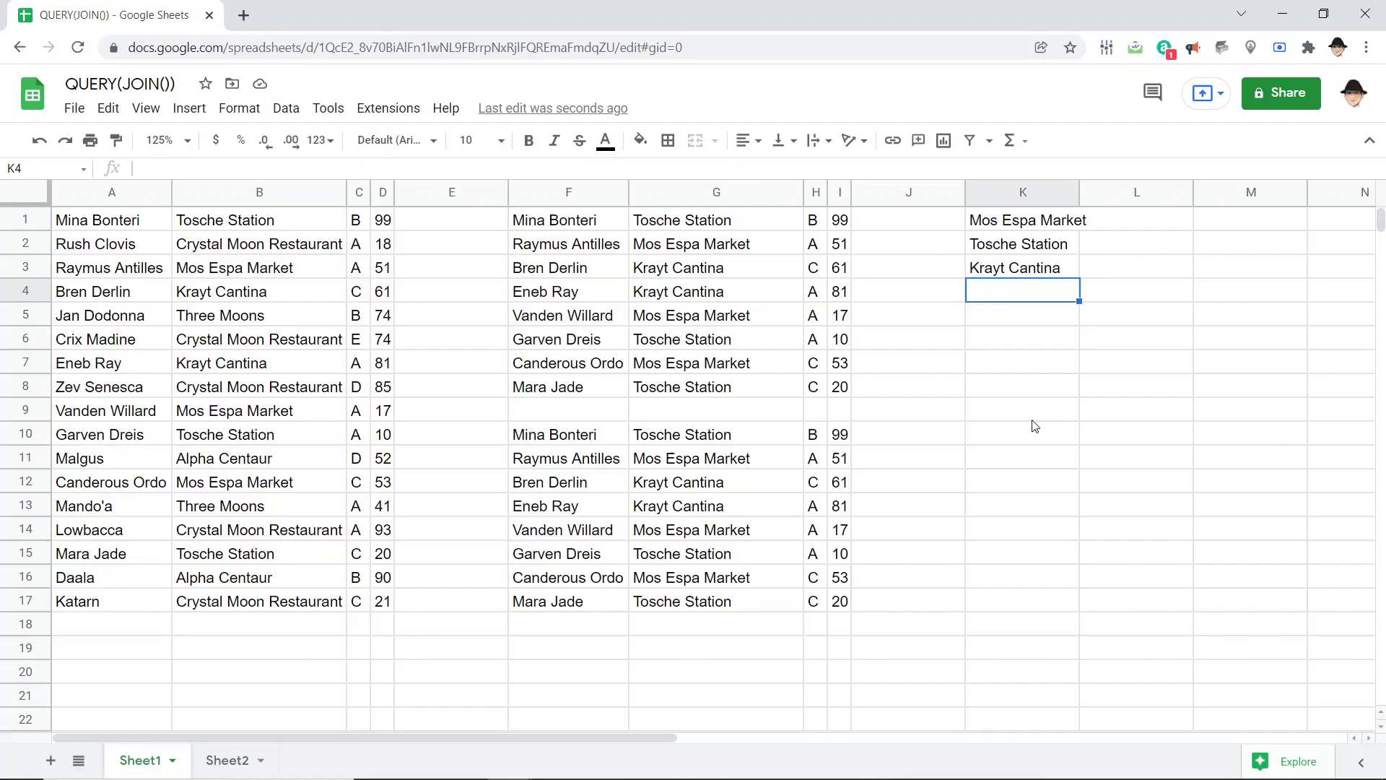
type("Three Moons")
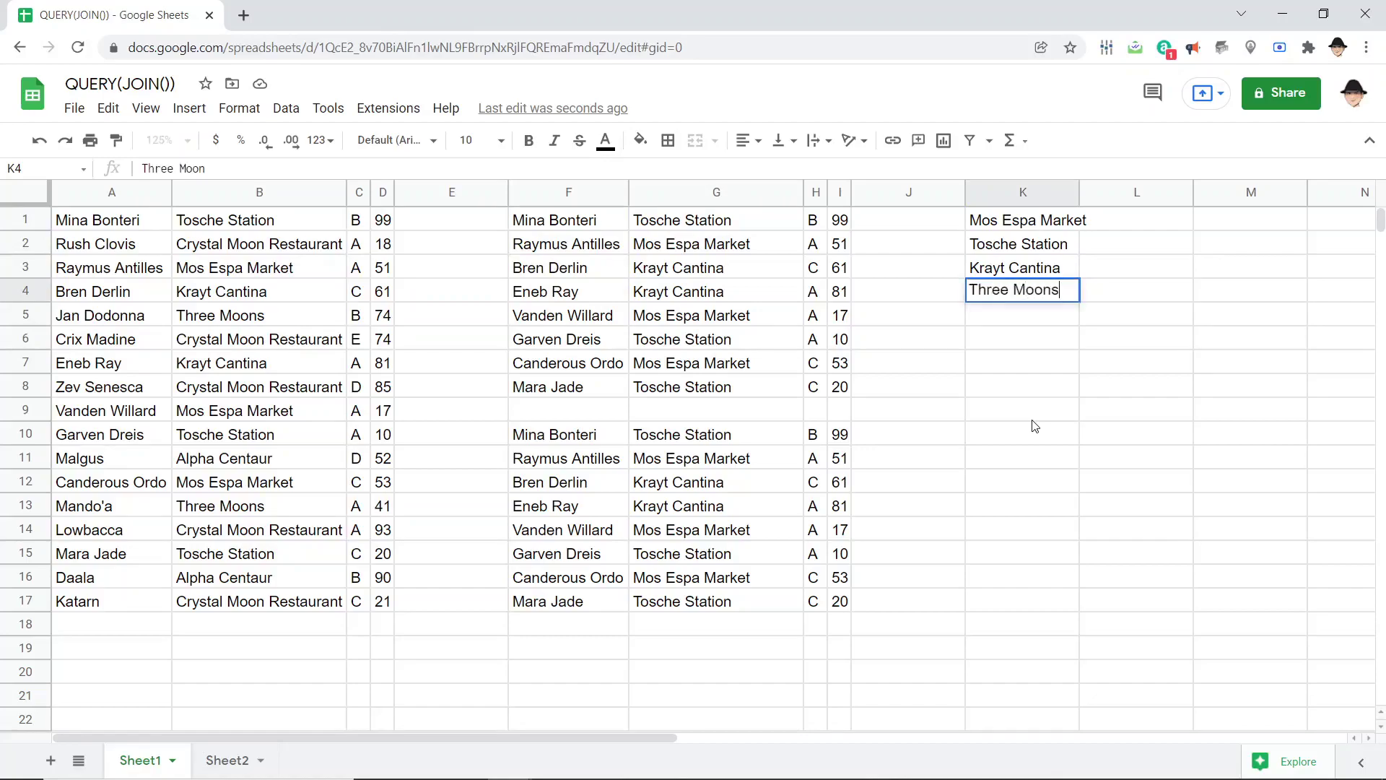
key("Return")
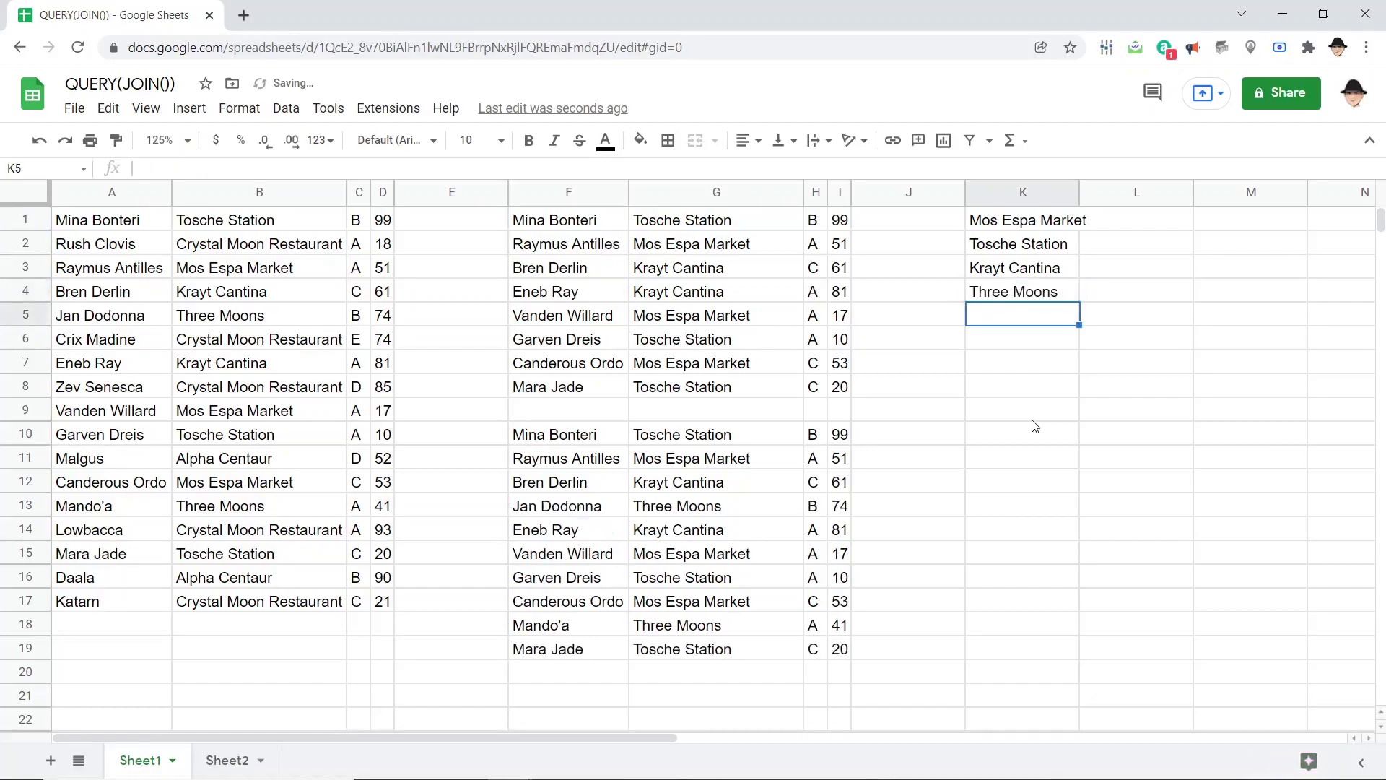
left_click(679, 506)
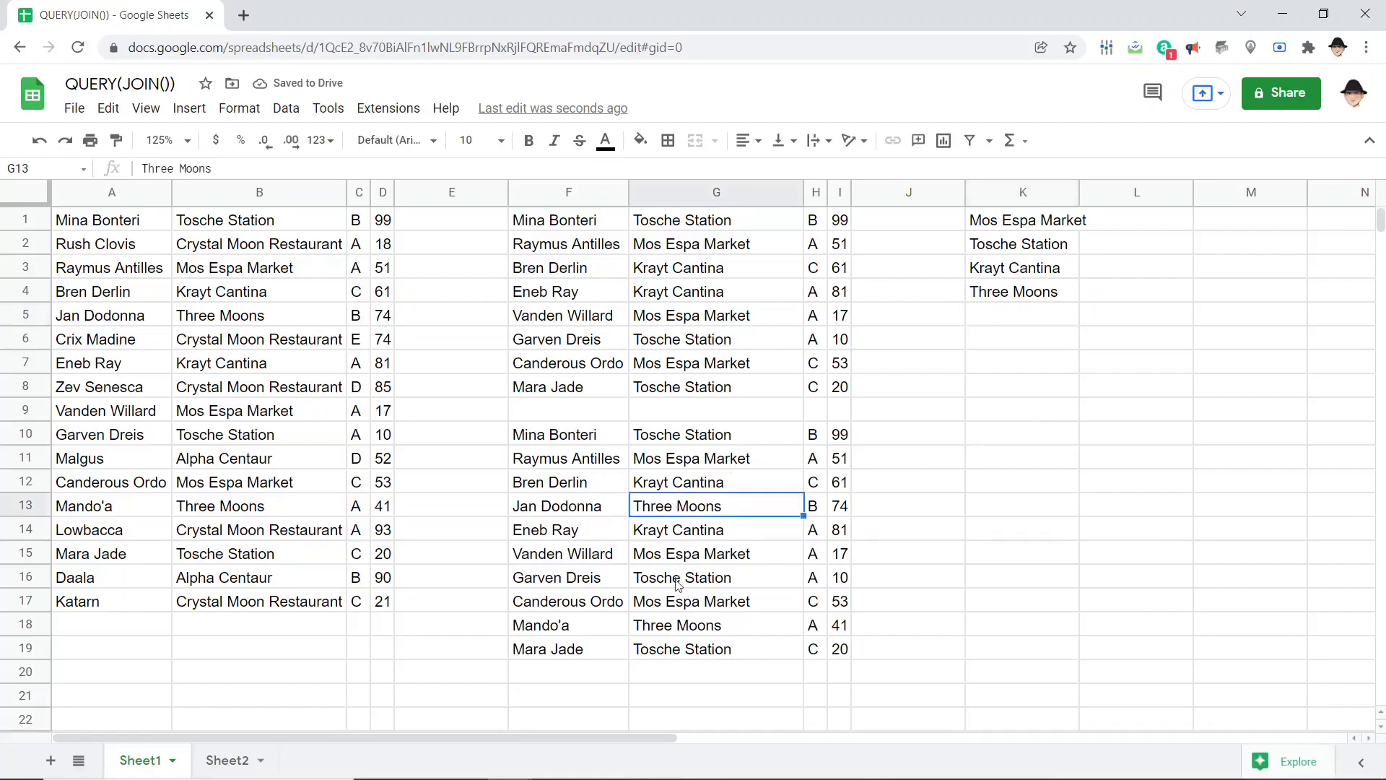
left_click(670, 626)
left_click(673, 514)
- Remove Tosche Station from column K and select F10:I16 to review the seven remaining rows
left_click(980, 324)
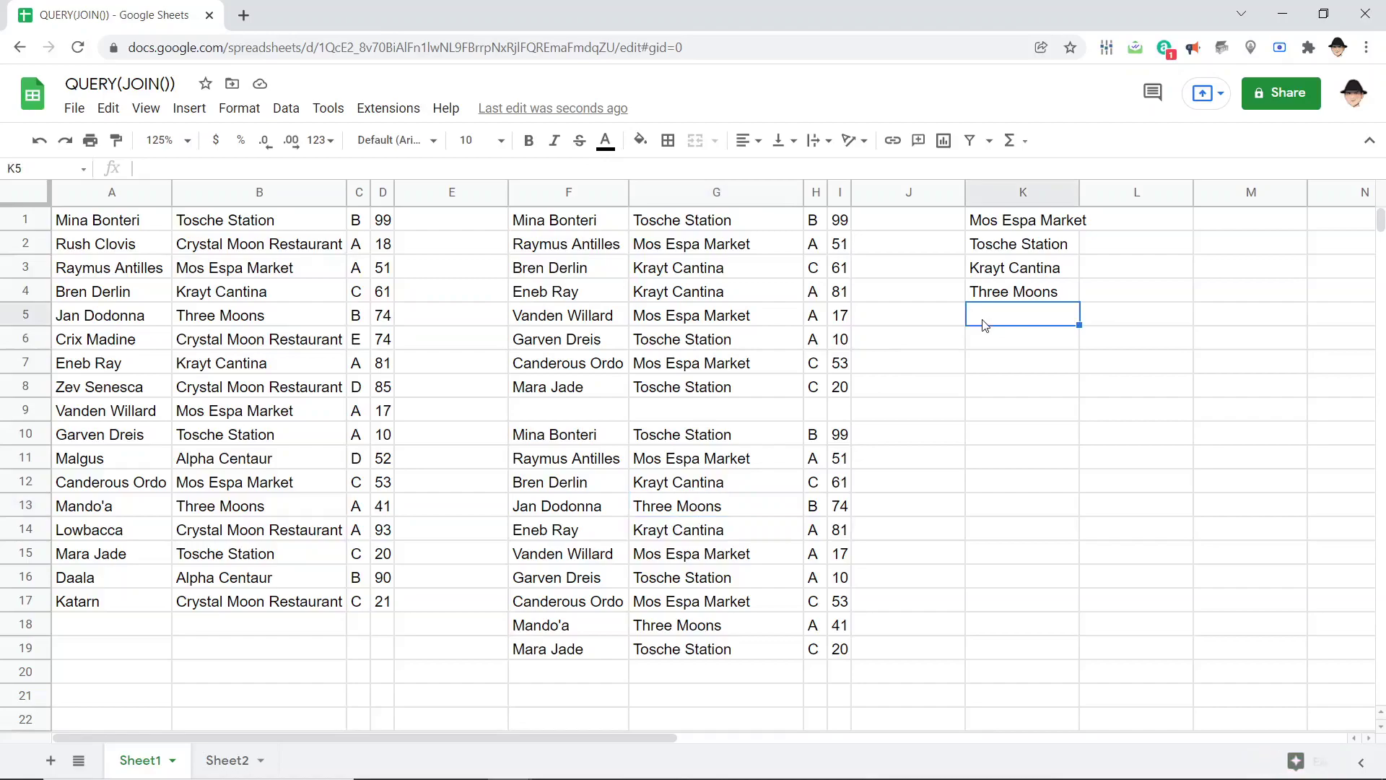
key("Up")
key("Up")
key("Up")
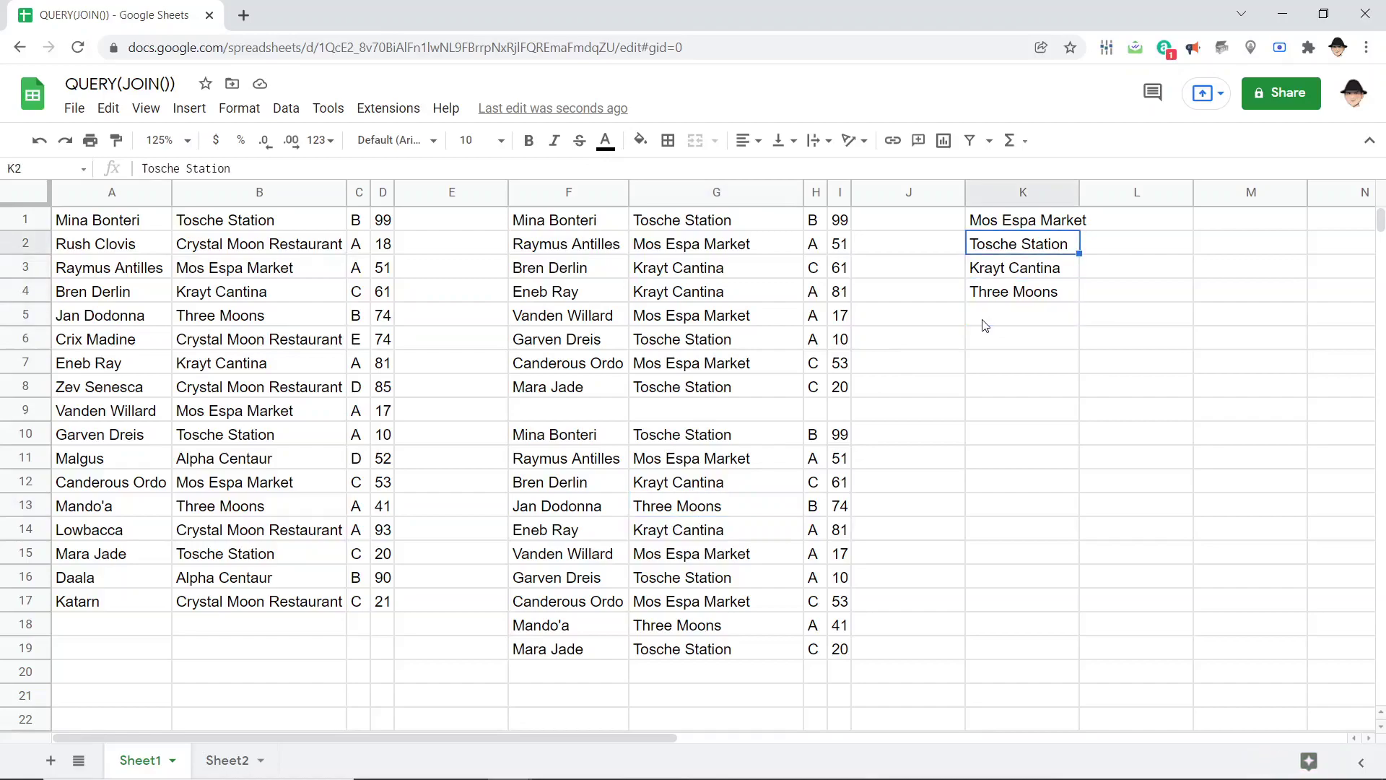
key("Delete")
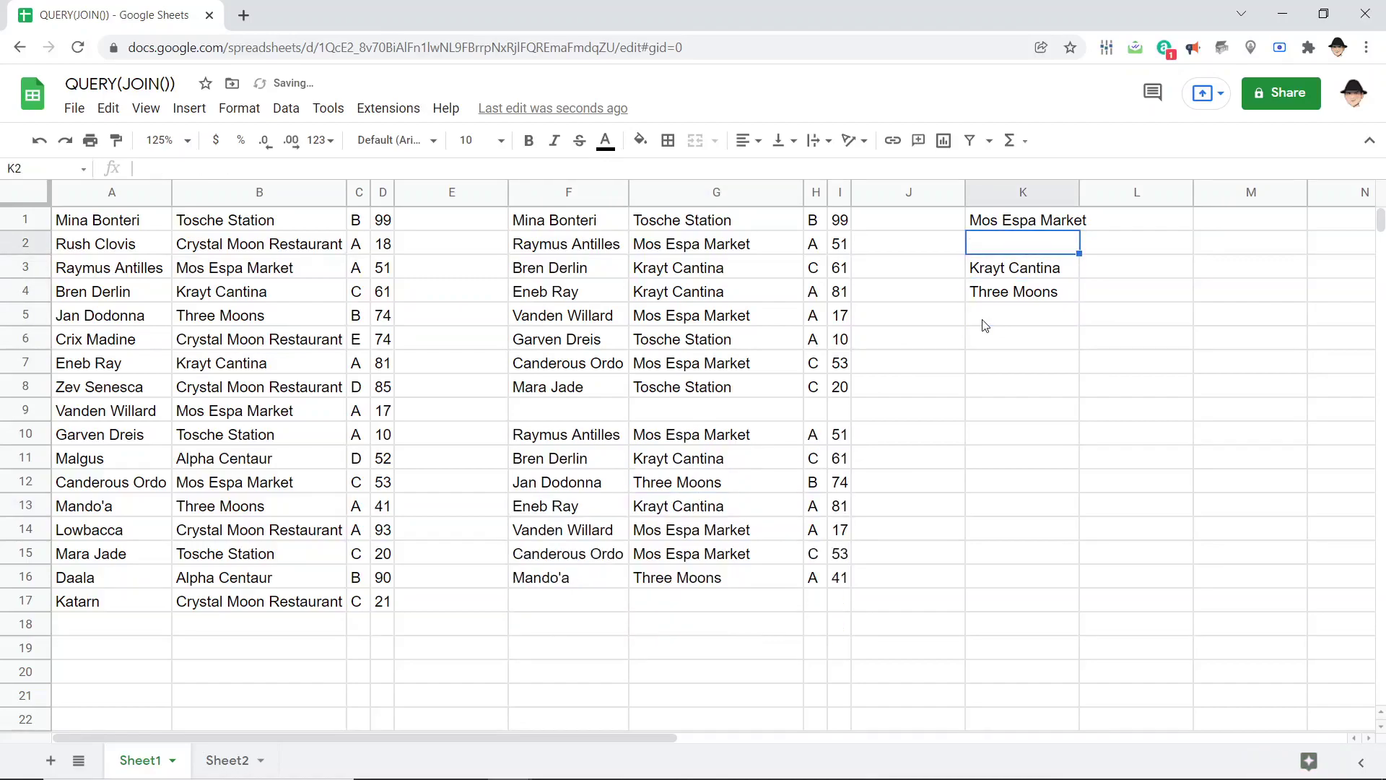
key("Left")
key("Left")
key("Left")
key("Down")
key("Down")
key("Down")
key("Down")
key("Down")
key("Down")
key("Down")
key("Down")
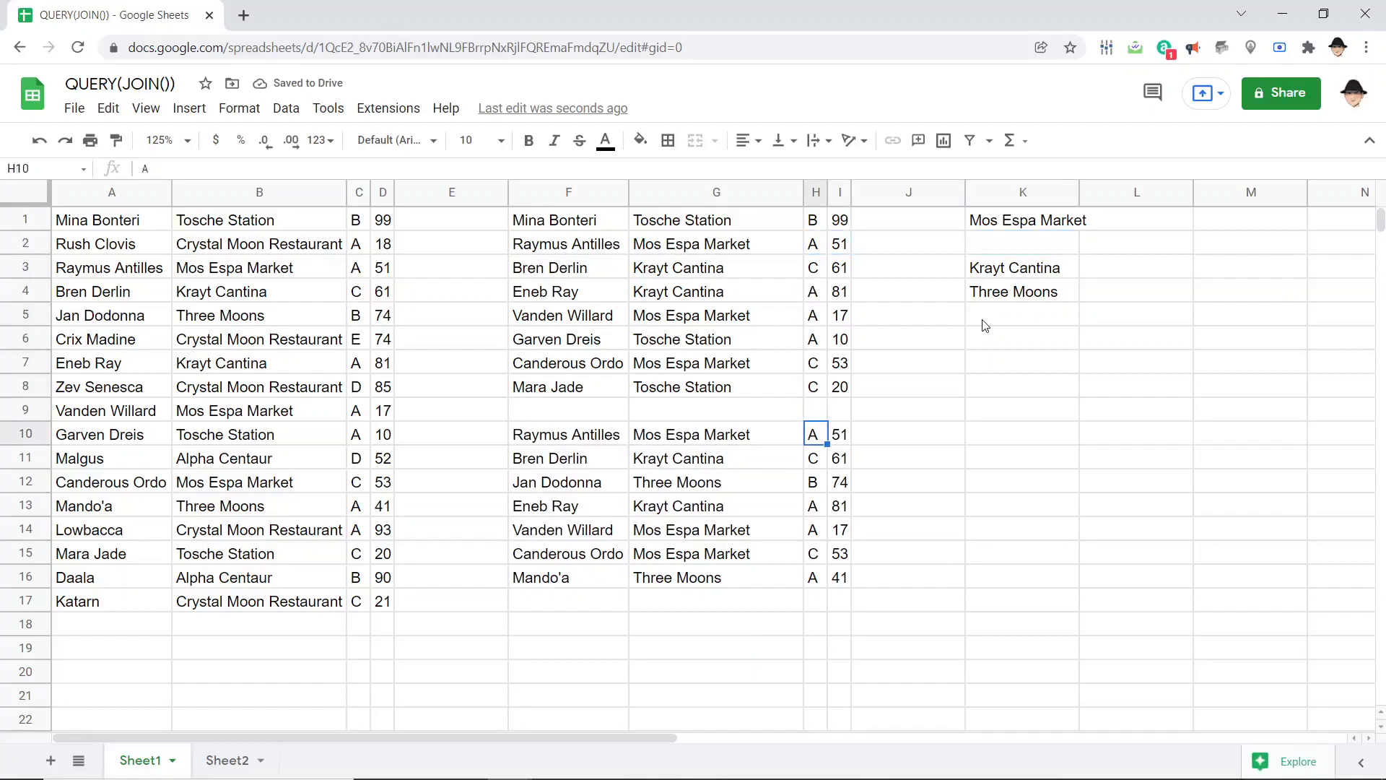
key("Left")
key("Left")
key("ctrl+shift+Down")
key("ctrl+shift+Right")
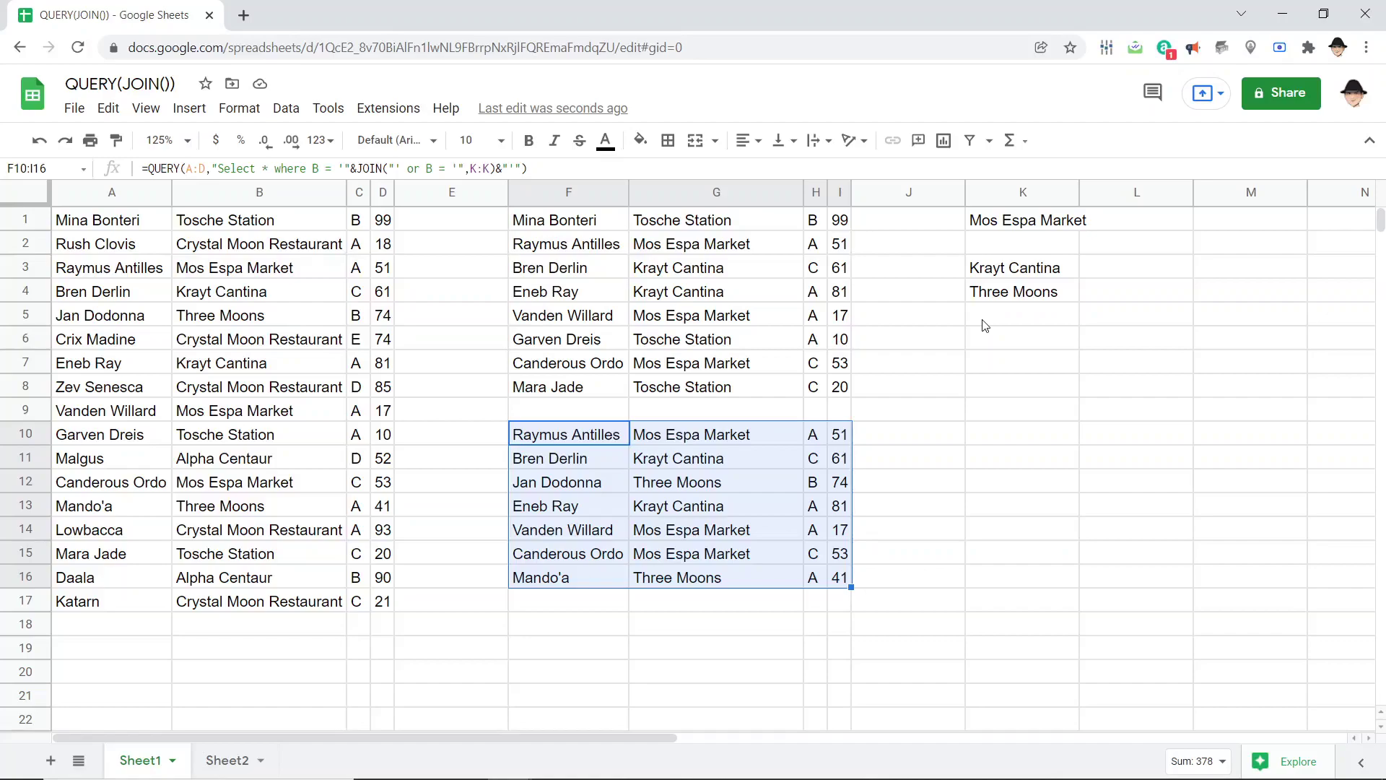
left_click(985, 325)
key("Up")
key("Left")
key("Left")
key("Left")
key("Left")
key("Left")
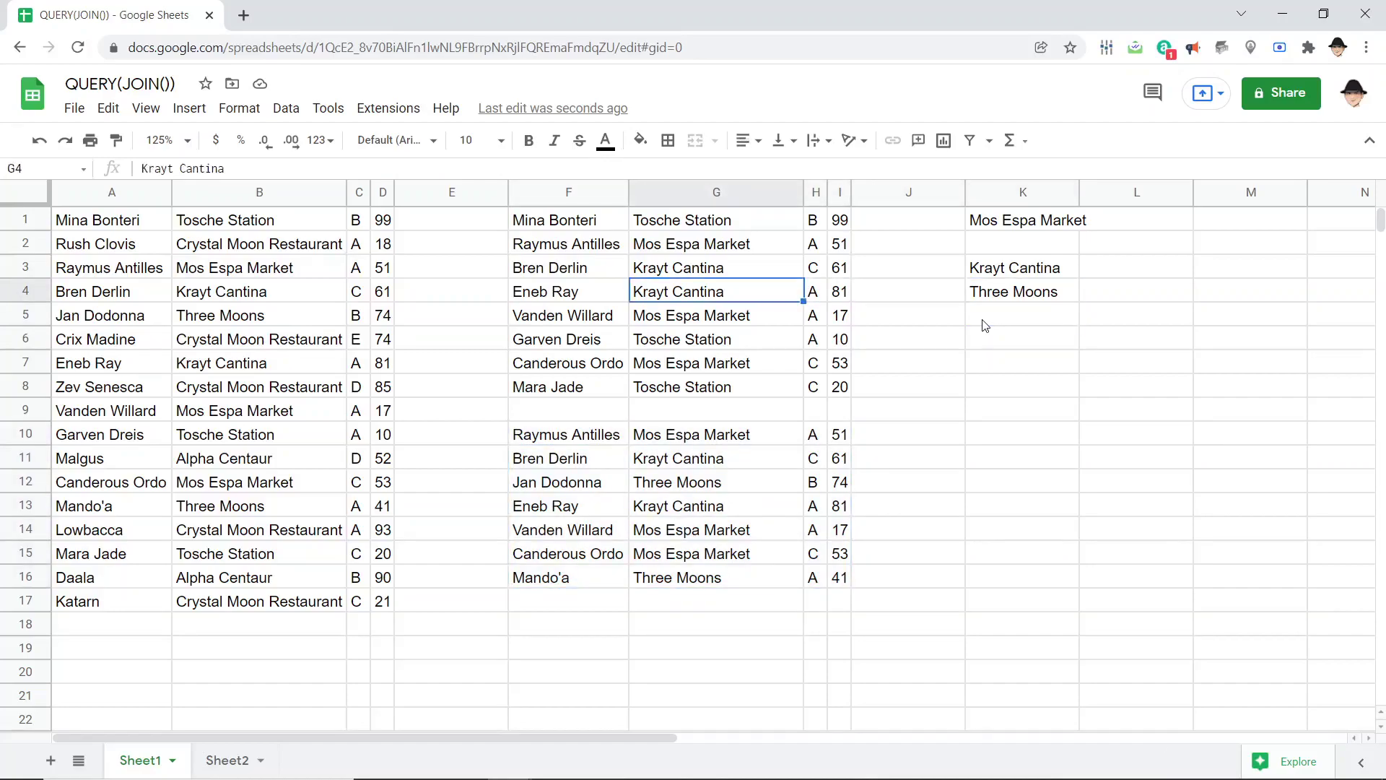
key("Up")
key("Up")
key("Up")
key("F2")
key("Left")
key("Left")
key("Left")
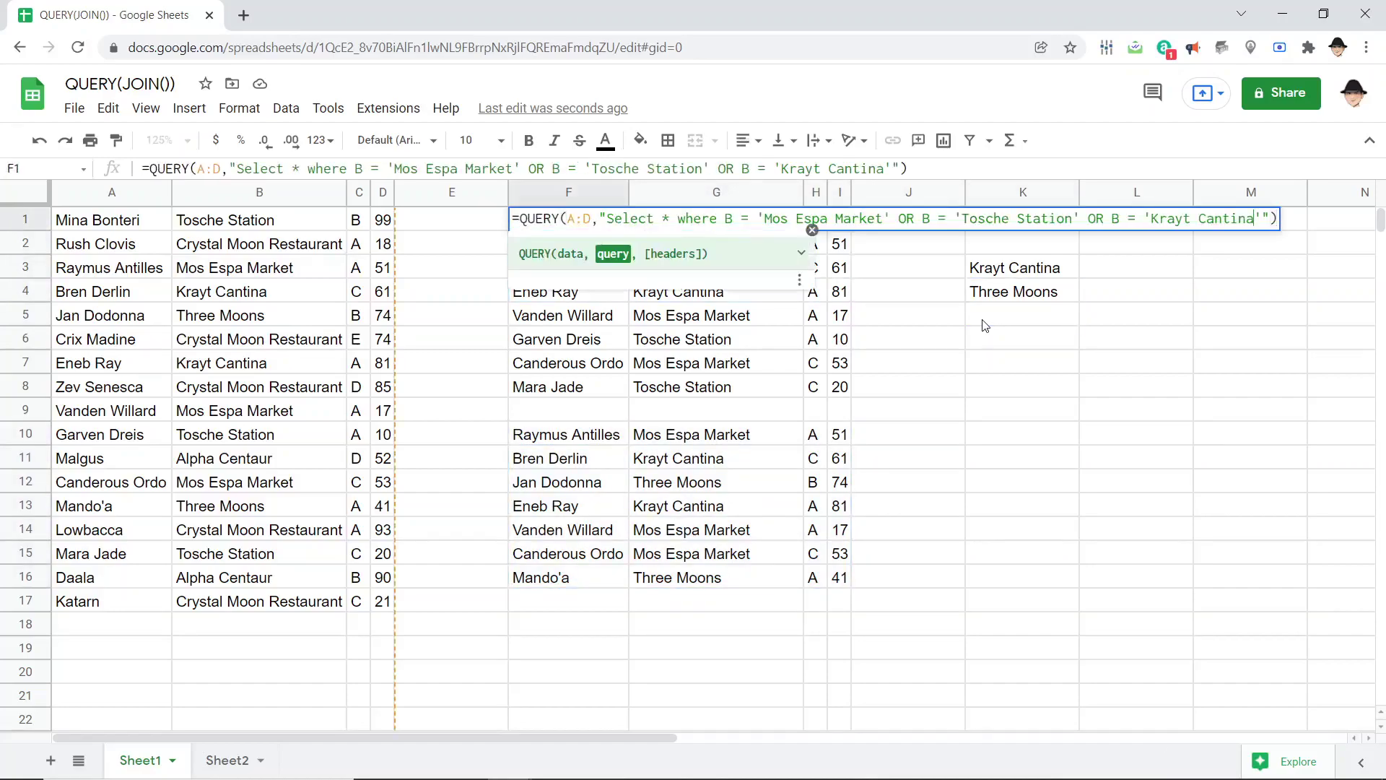
key("Left")
key("Left")
key("ctrl+shift+Left")
key("ctrl+shift+Left")
key("ctrl+shift+Left")
key("ctrl+shift+Left")
key("ctrl+shift+Left")
key("ctrl+shift+Left")
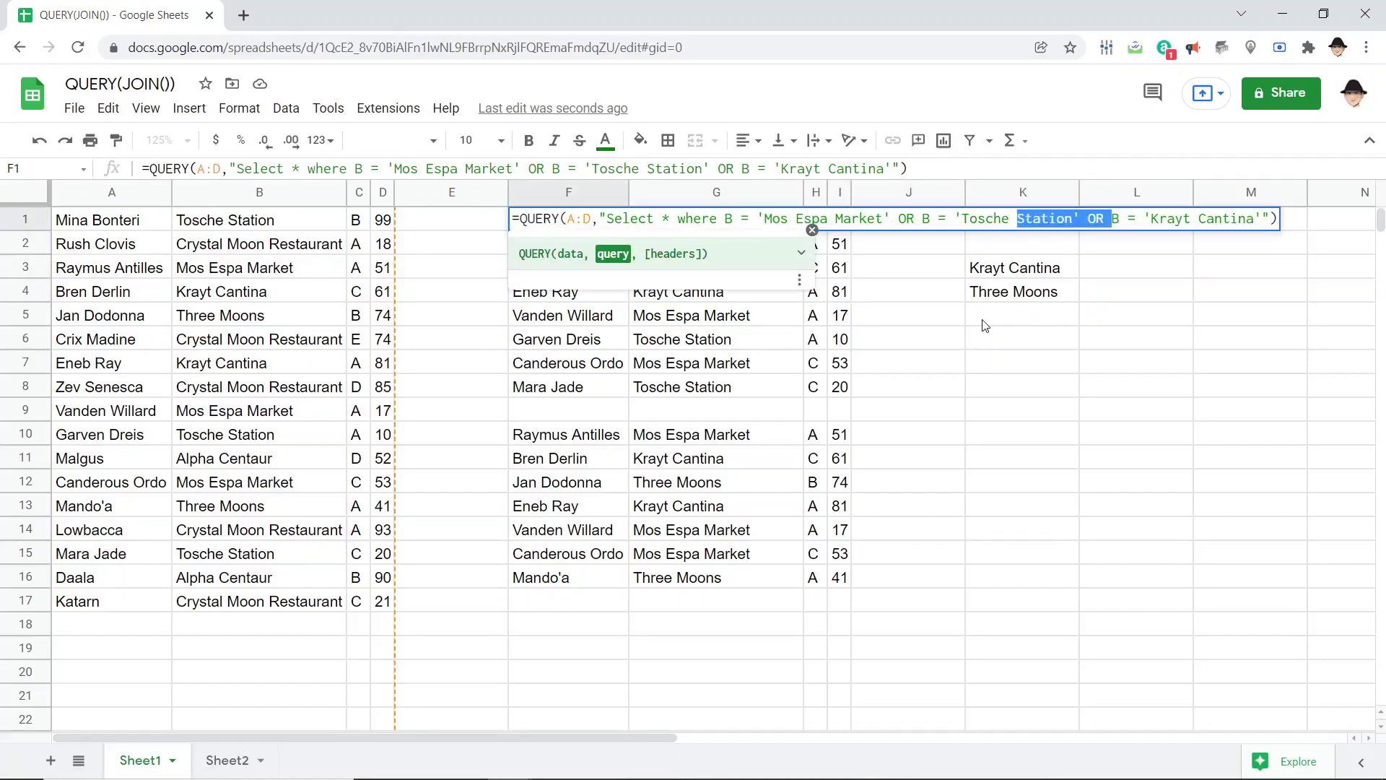
key("BackSpace")
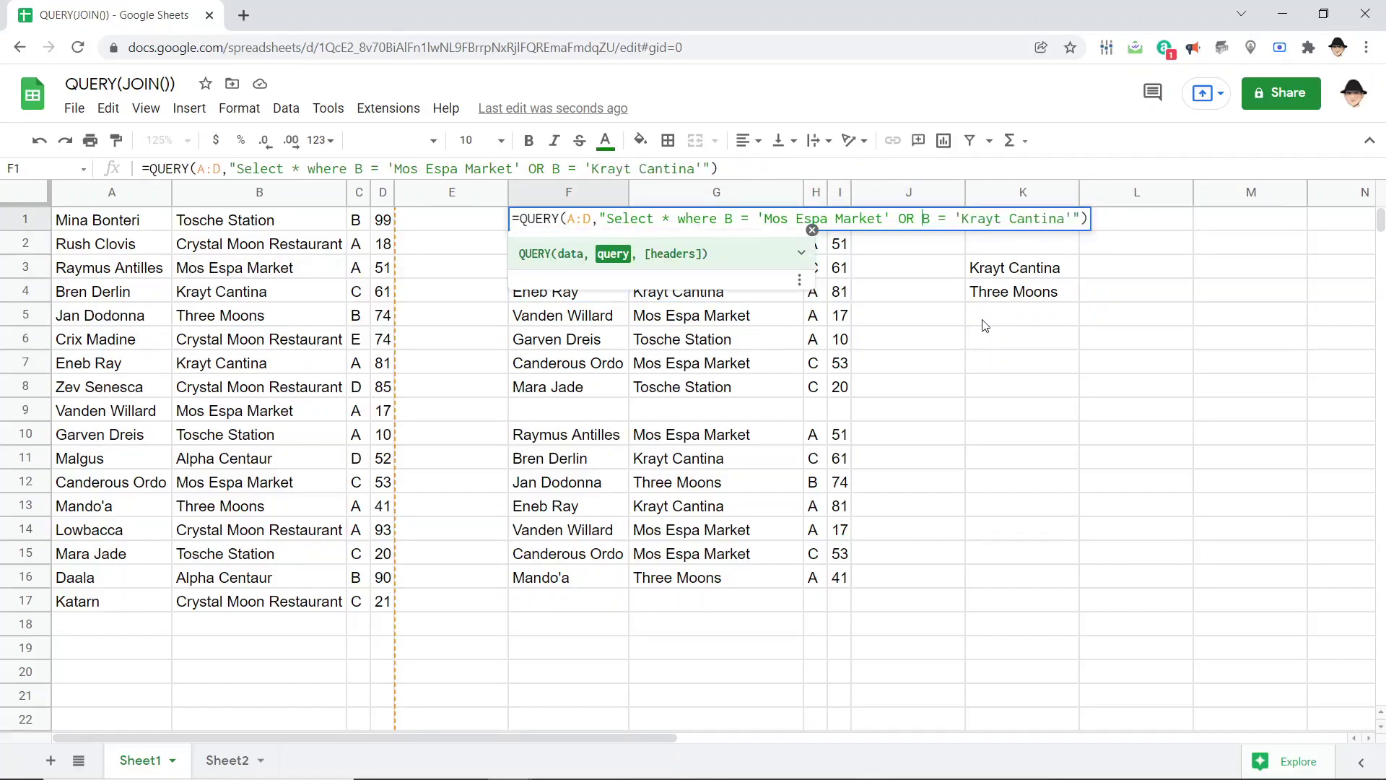
key("Return")
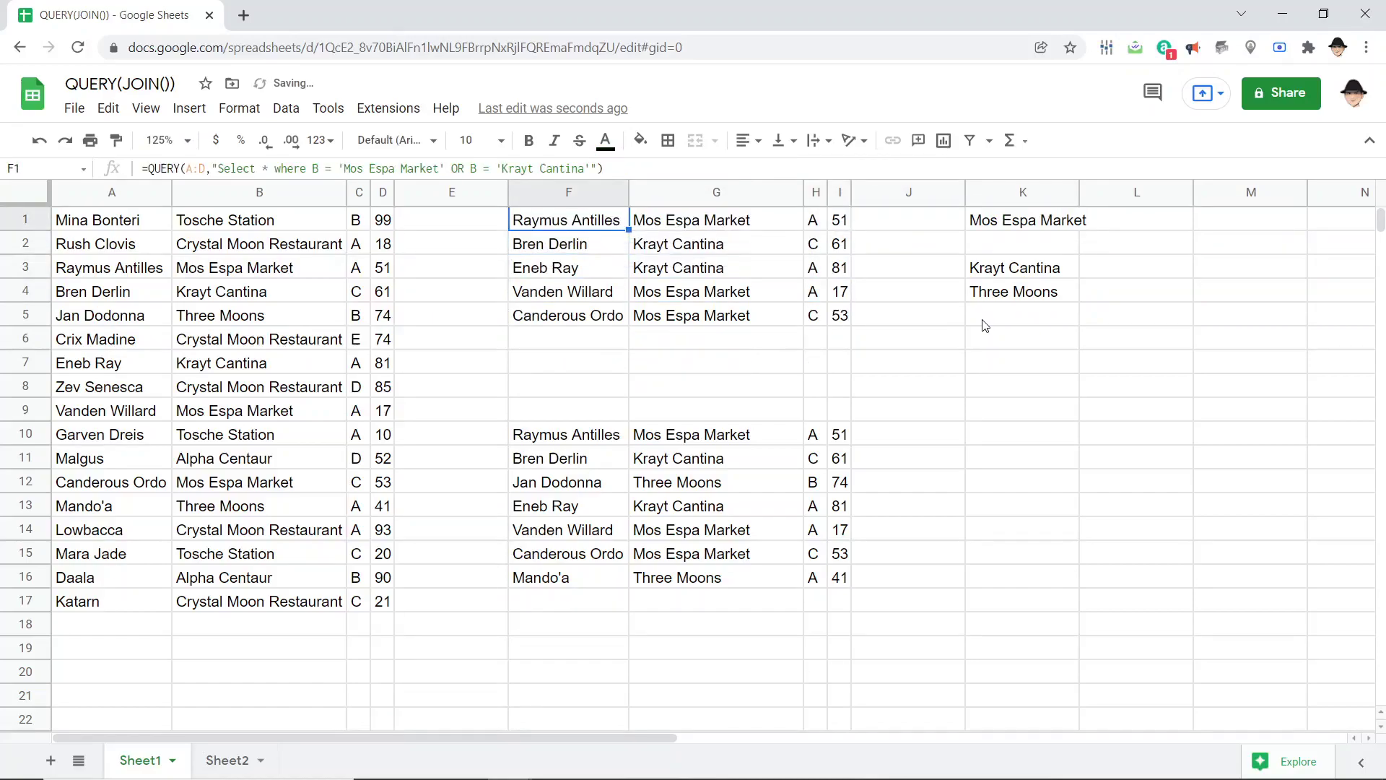
key("ctrl+z")
key("Return")
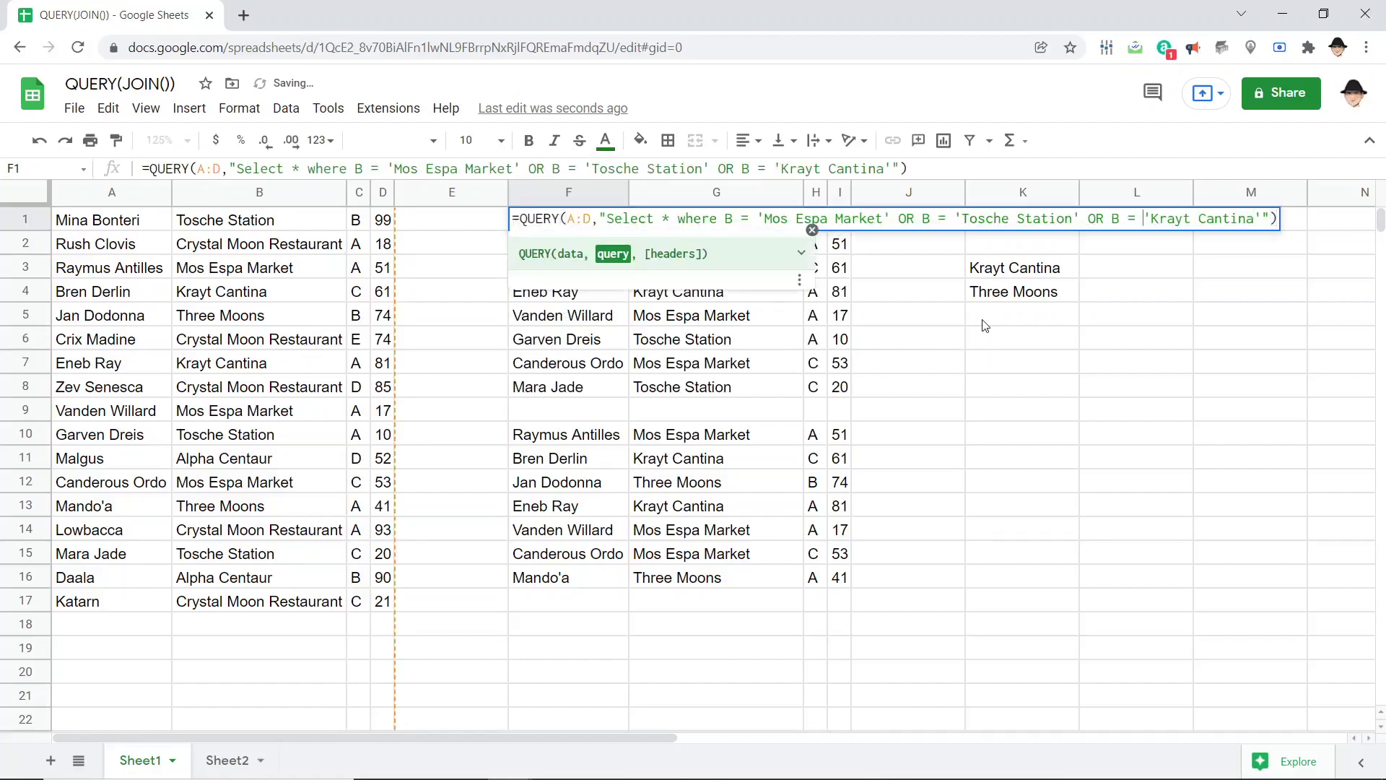
key("Left")
key("Left")
key("shift+Left")
key("shift+Left")
key("shift+Left")
key("shift+Left")
key("shift+Left")
key("shift+Left")
key("shift+Left")
key("shift+Left")
key("shift+Left")
key("shift+Left")
key("shift+Left")
key("shift+Left")
key("shift+Left")
key("shift+Left")
key("shift+Left")
key("shift+Left")
key("shift+Left")
key("shift+Left")
key("shift+Left")
key("shift+Left")
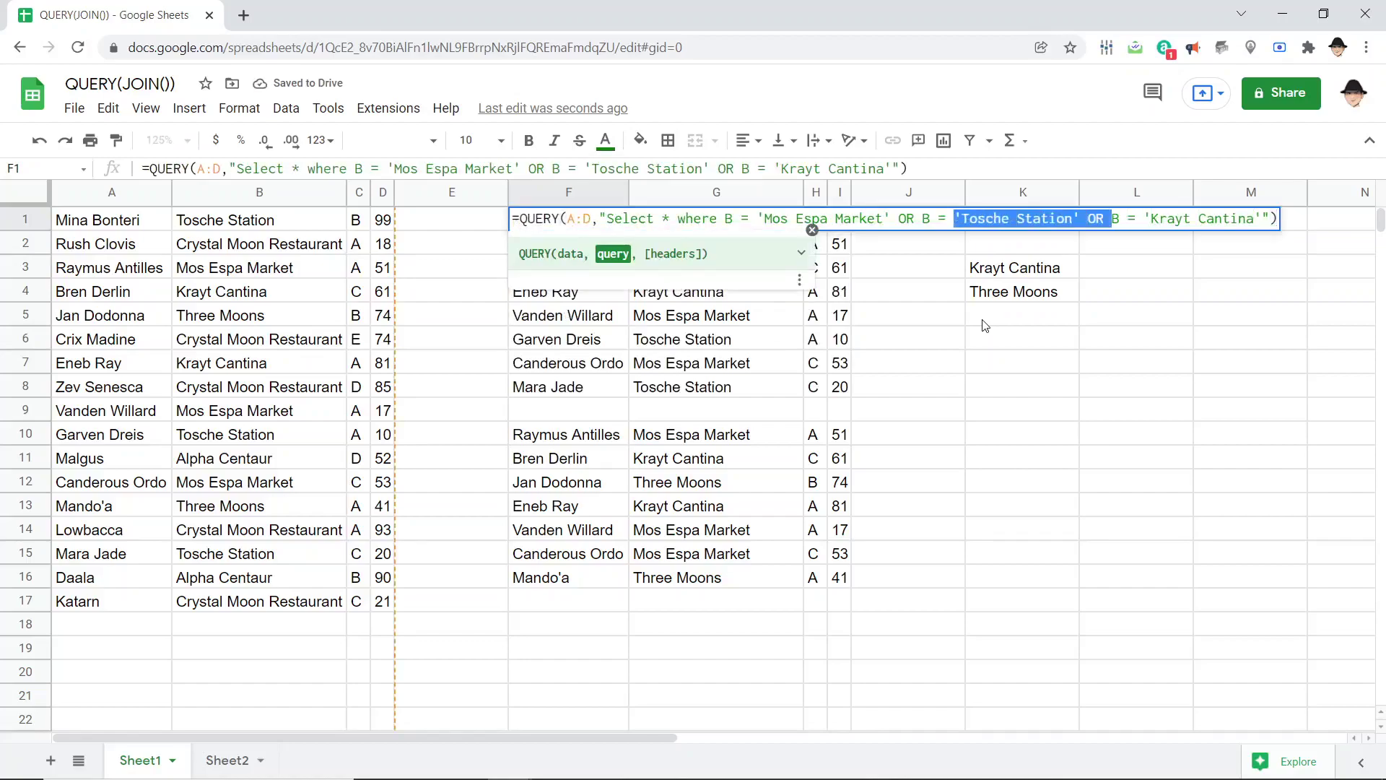
key("shift+Right")
key("BackSpace")
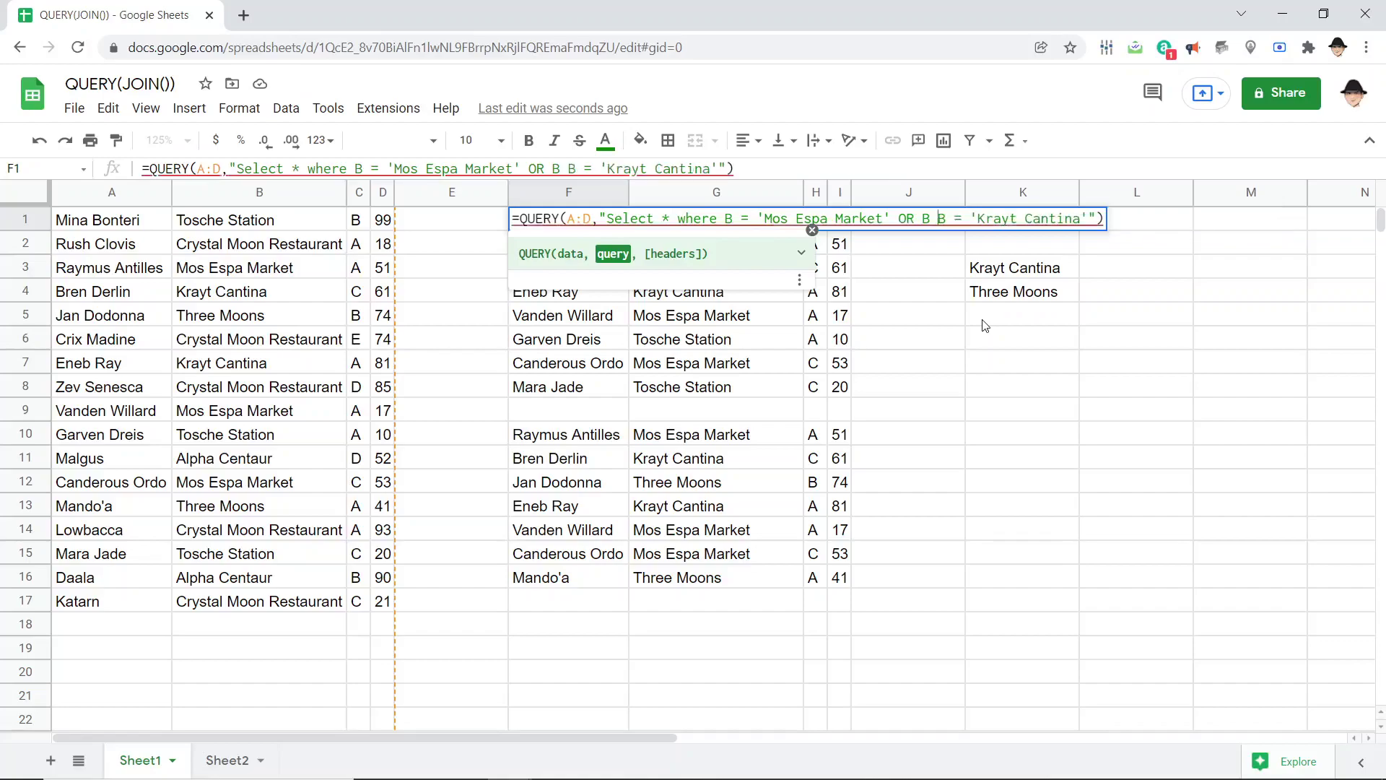
key("Return")
key("Up")
key("Return")
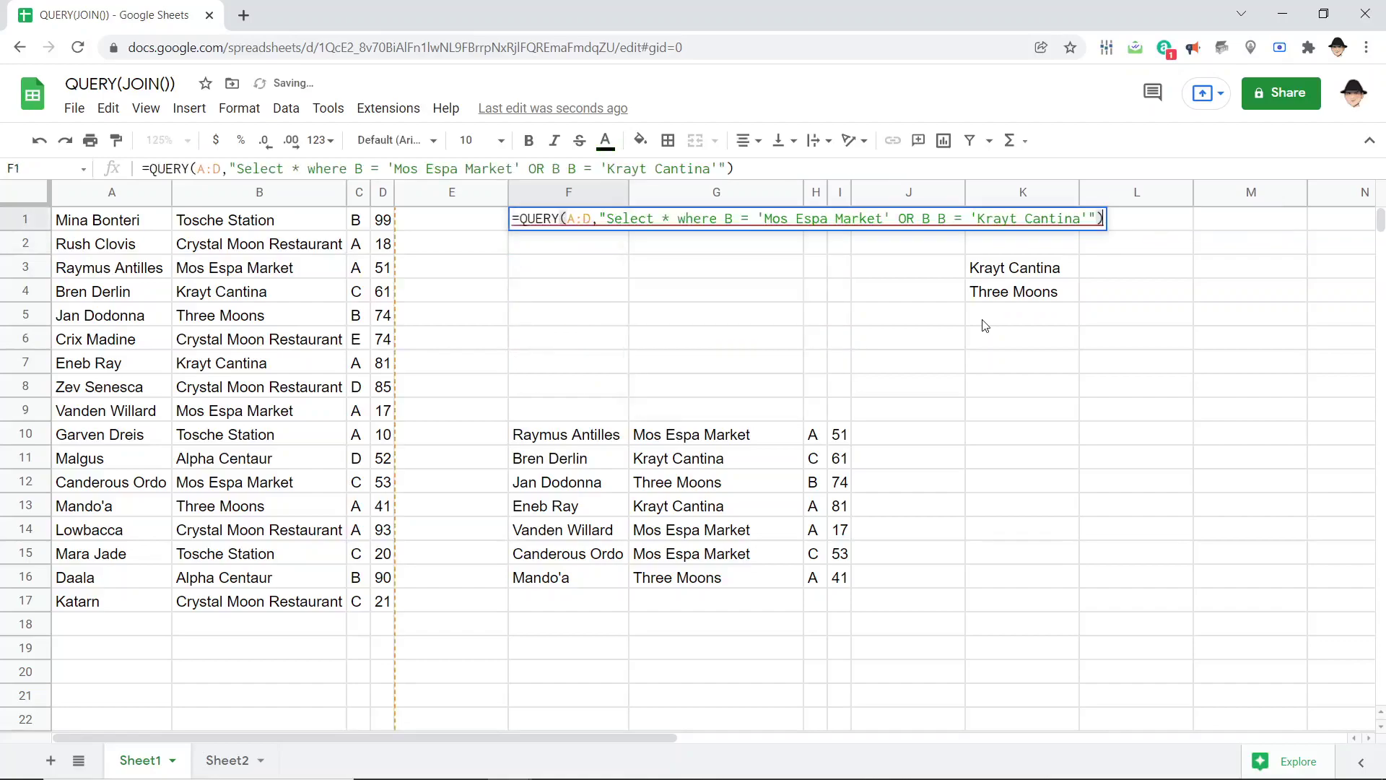
key("Left")
key("Left")
key("Left")
key("Left")
key("Left")
key("Left")
key("Left")
key("Left")
key("Left")
key("Left")
key("Left")
key("Left")
key("Left")
key("Left")
key("Left")
key("Left")
key("Left")
key("Left")
key("Left")
key("BackSpace")
key("BackSpace")
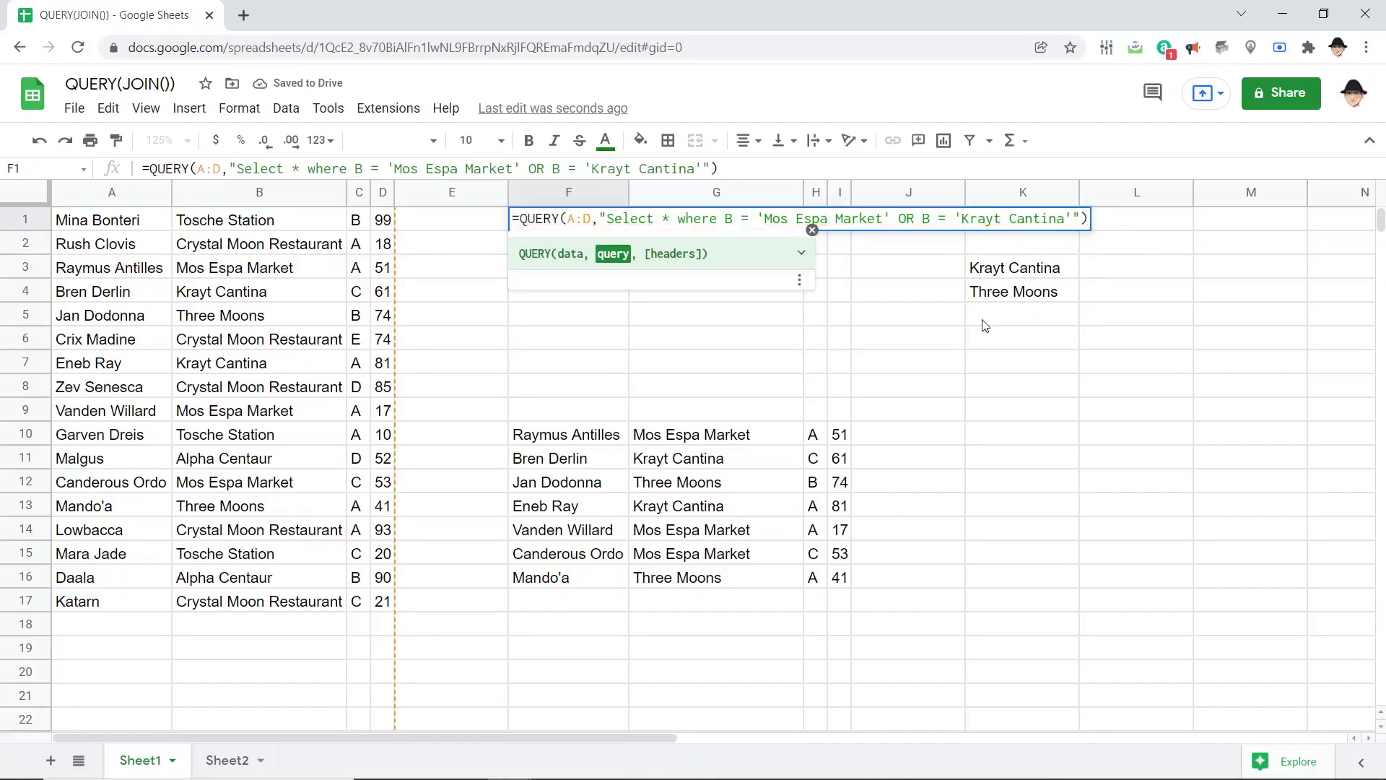
key("Return")
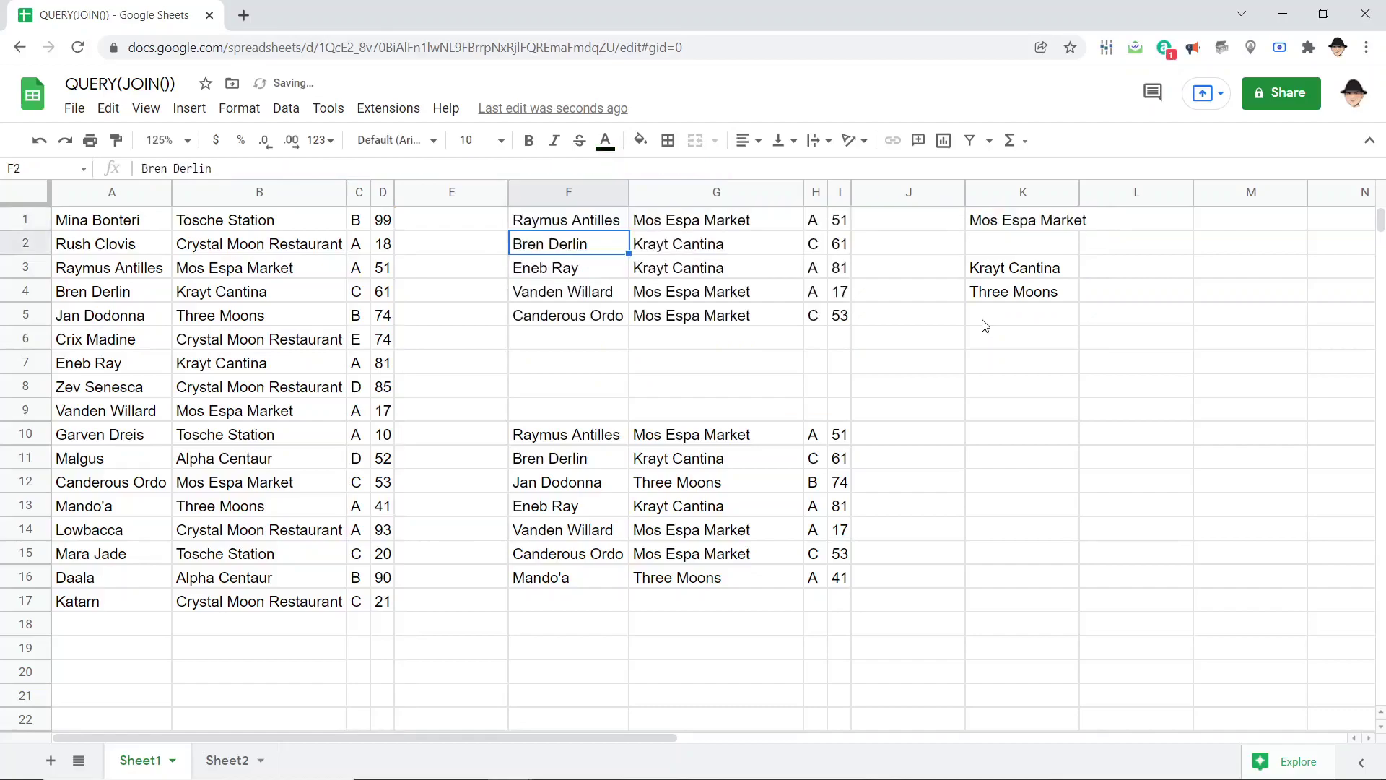
key("ctrl+z")
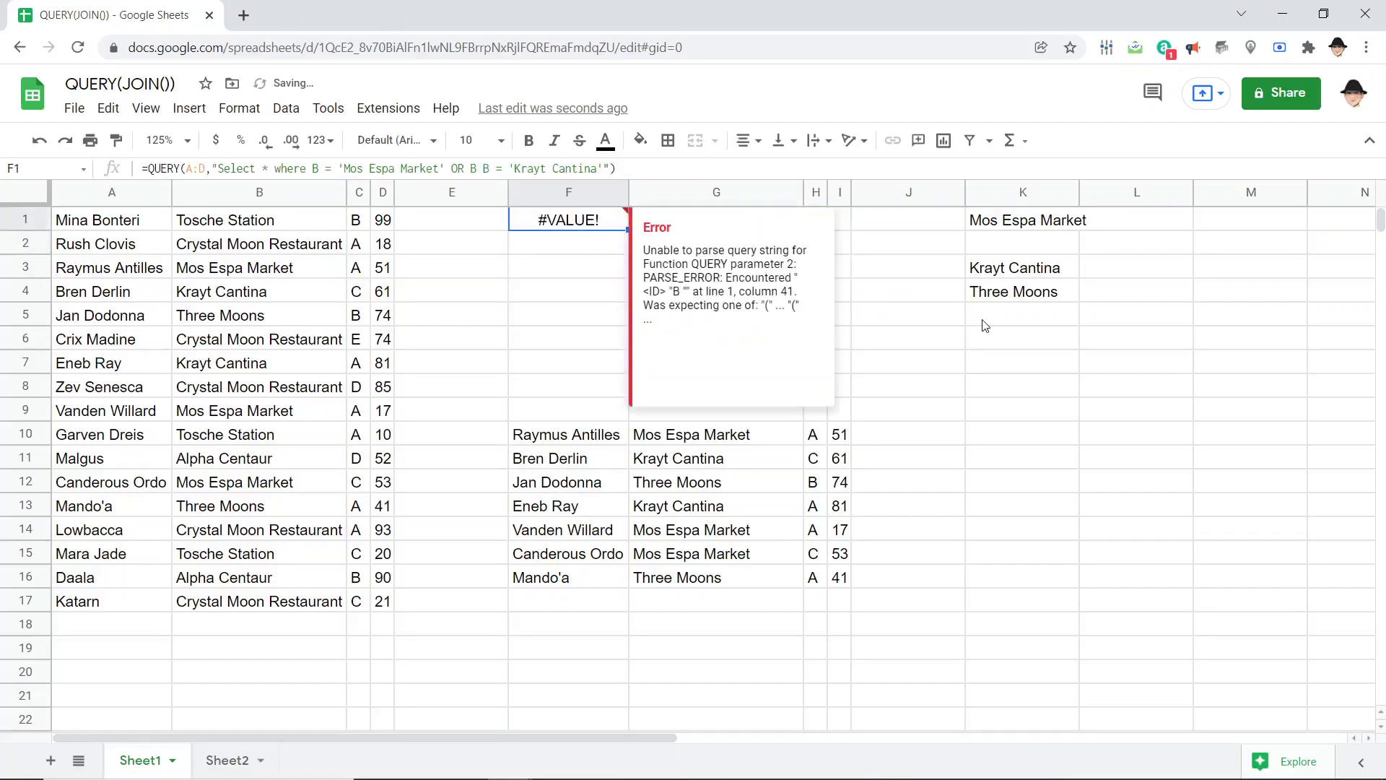
key("ctrl+z")
key("ctrl+Right")
key("ctrl+Right")
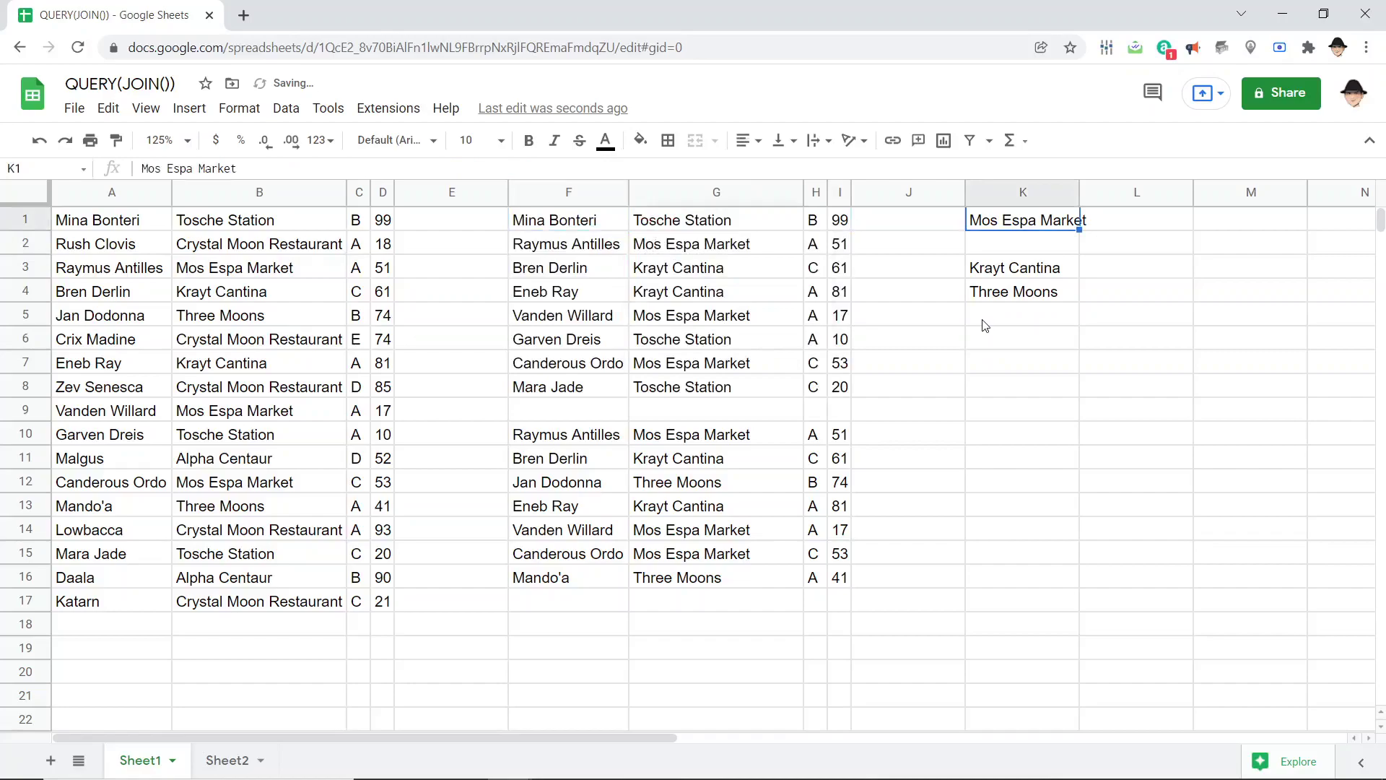
key("Down")
key("Down")
key("Up")
key("Up")
key("ctrl+shift+Down")
key("ctrl+shift+Down")
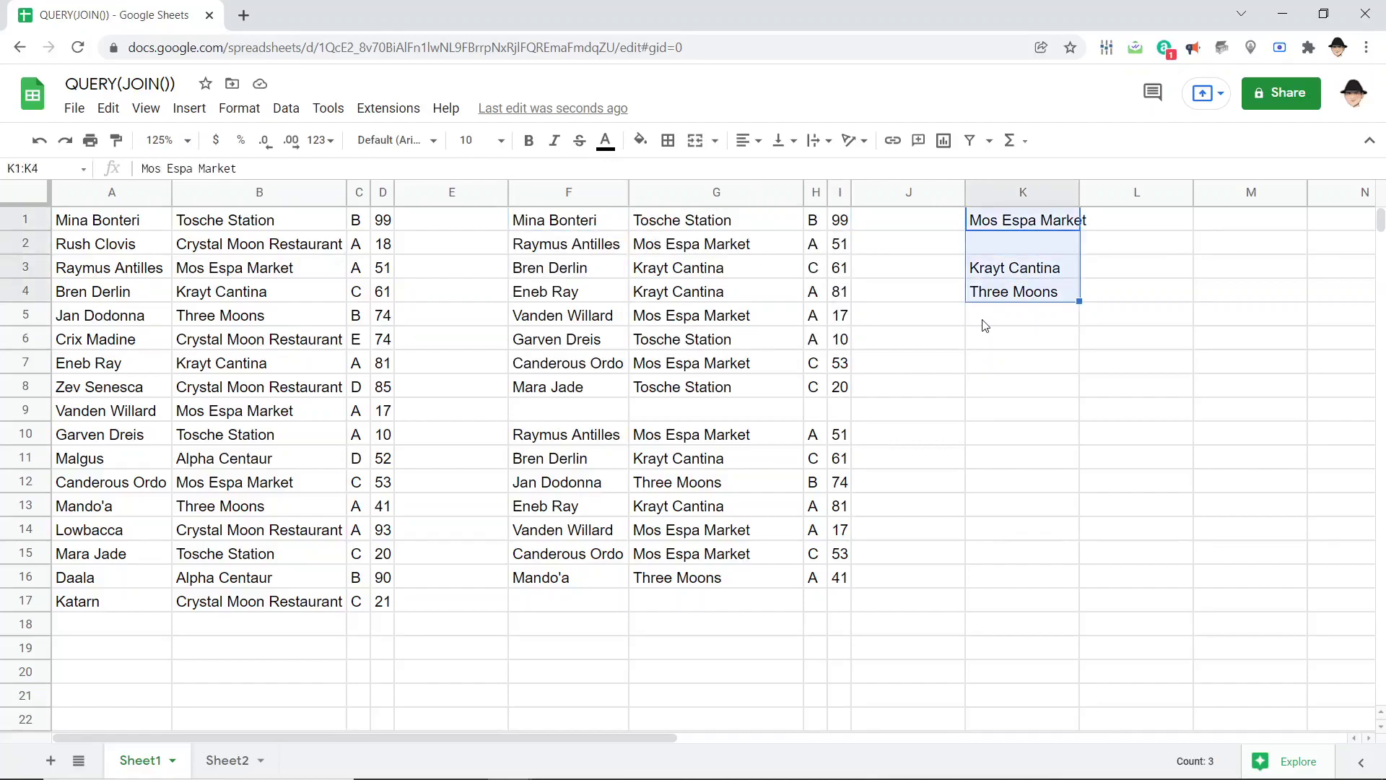
- Delete Krayt Cantina from K3 and move Three Moons from K4 up into K2
key("Down")
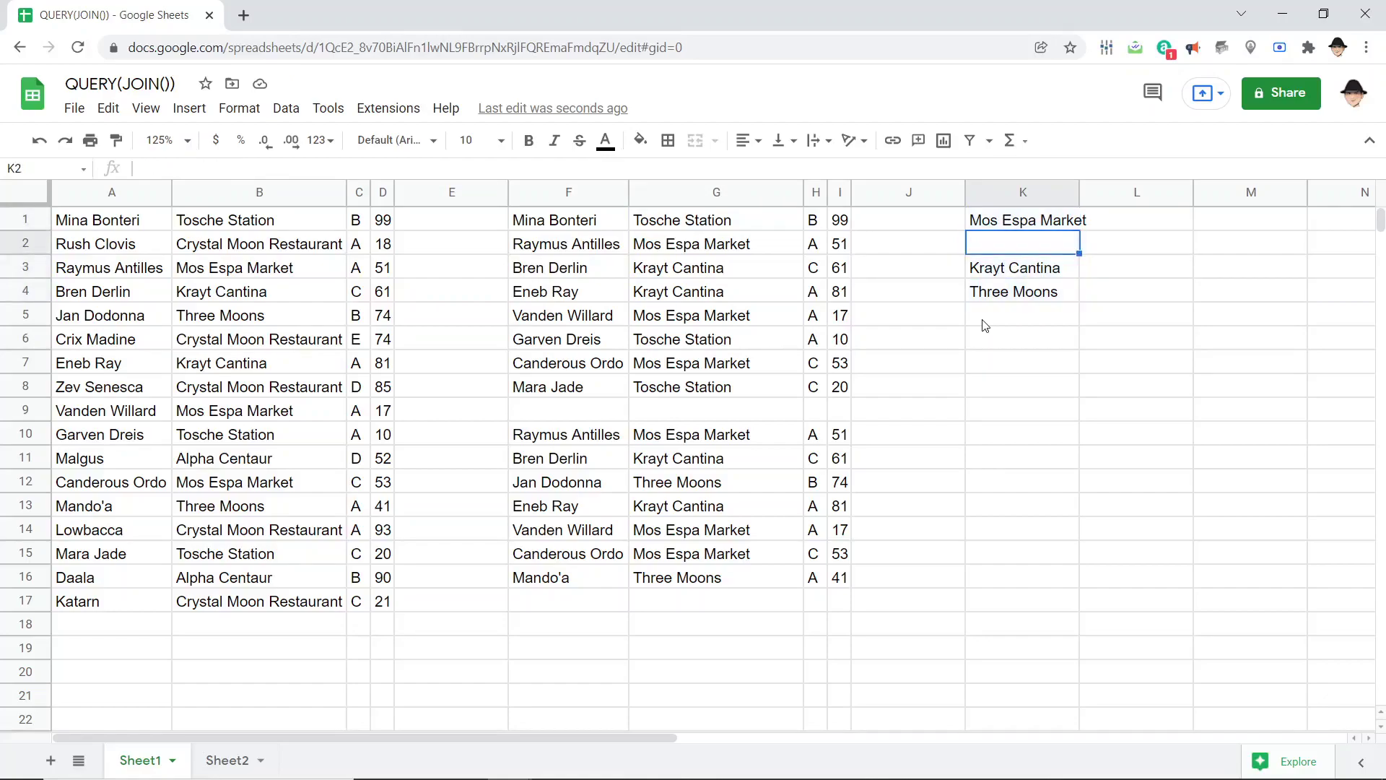
key("Down")
key("Delete")
key("Up")
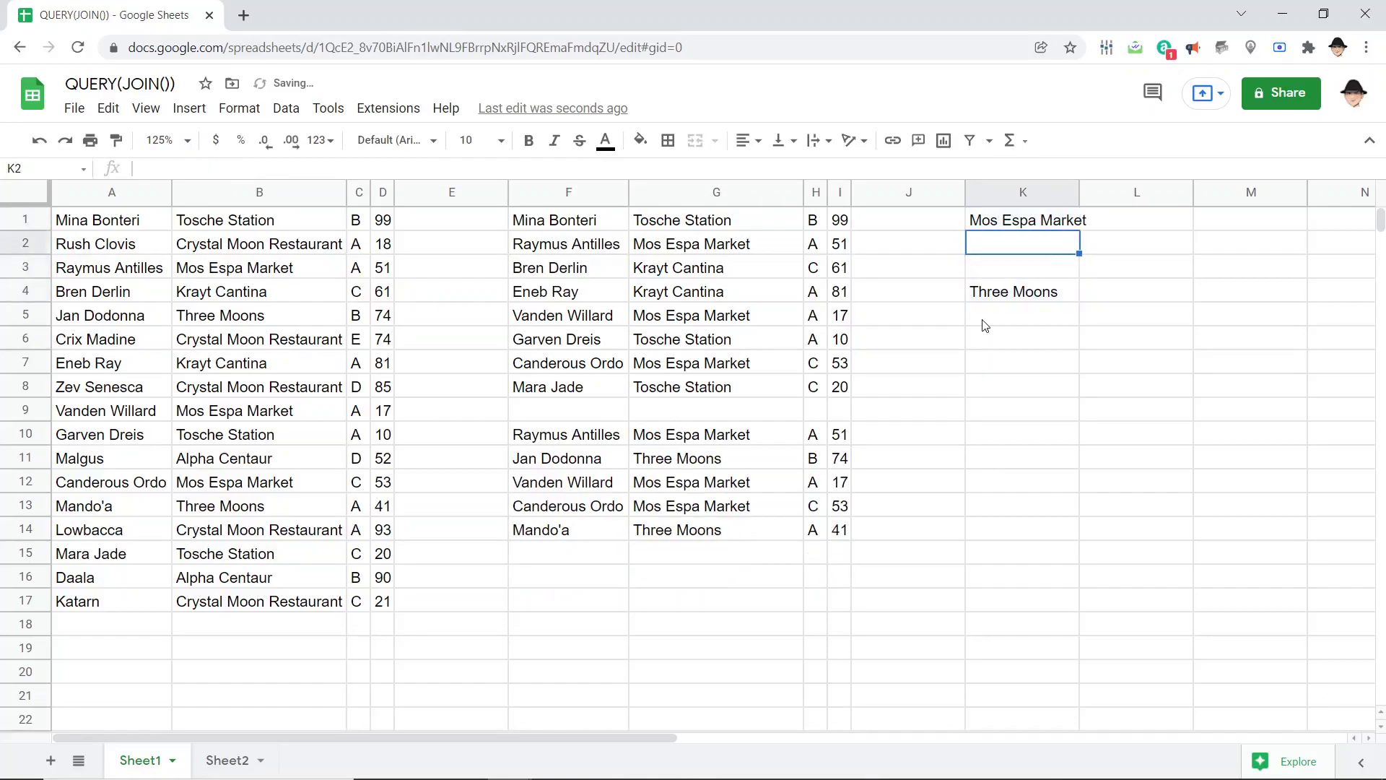
key("ctrl+Down")
key("ctrl+x")
key("Up")
key("Up")
key("ctrl+v")
- Return to F10 and open its QUERY formula for editing at the JOIN
key("Down")
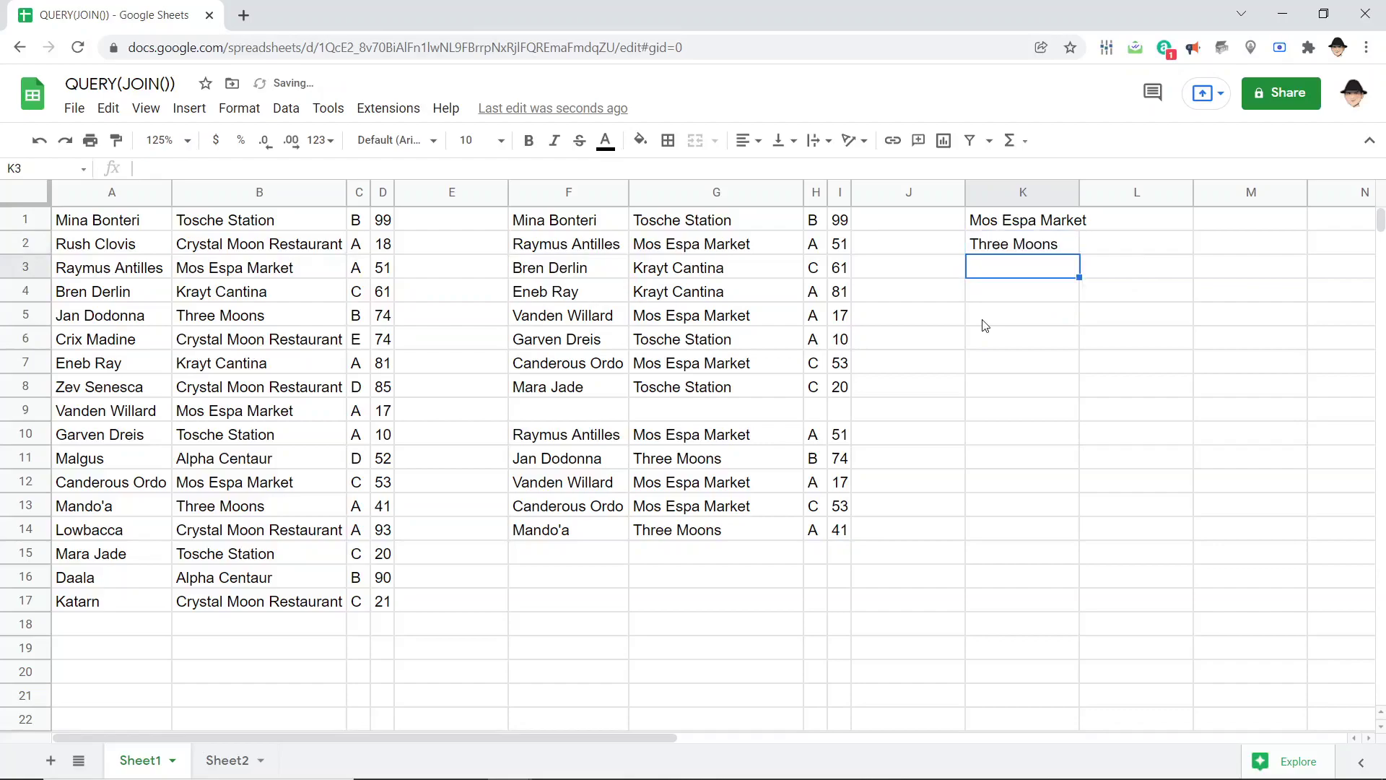
key("Left")
key("Left")
key("Left")
key("Left")
key("Left")
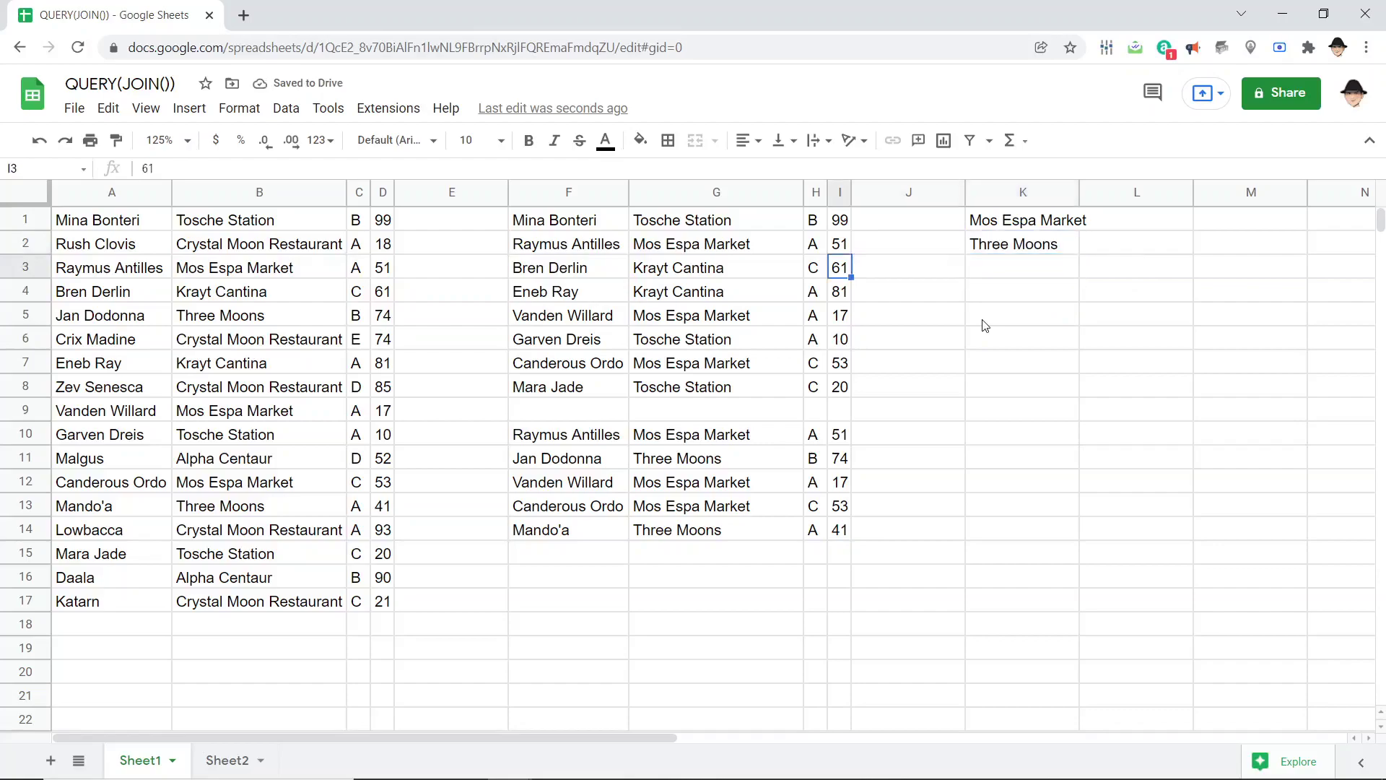
key("ctrl+Down")
key("Down")
key("Down")
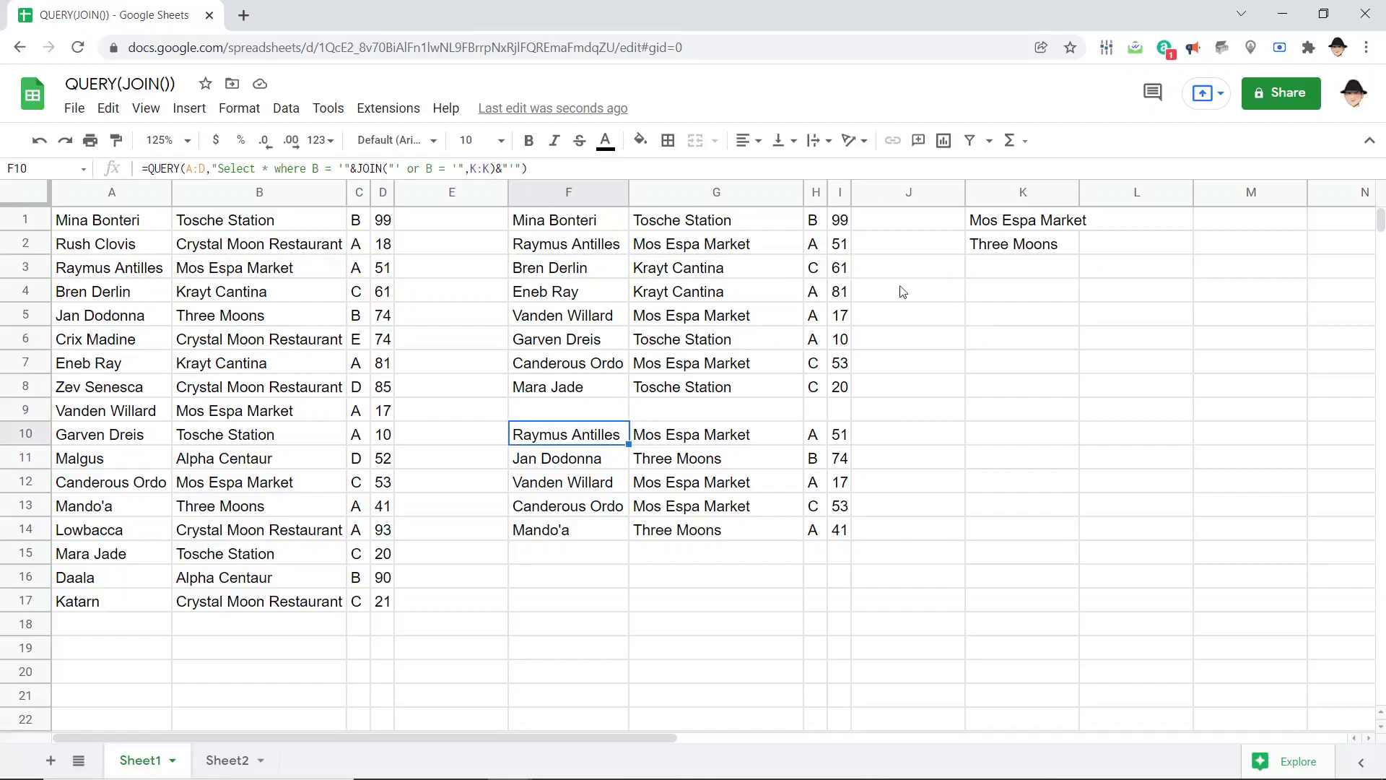
left_click(383, 168)
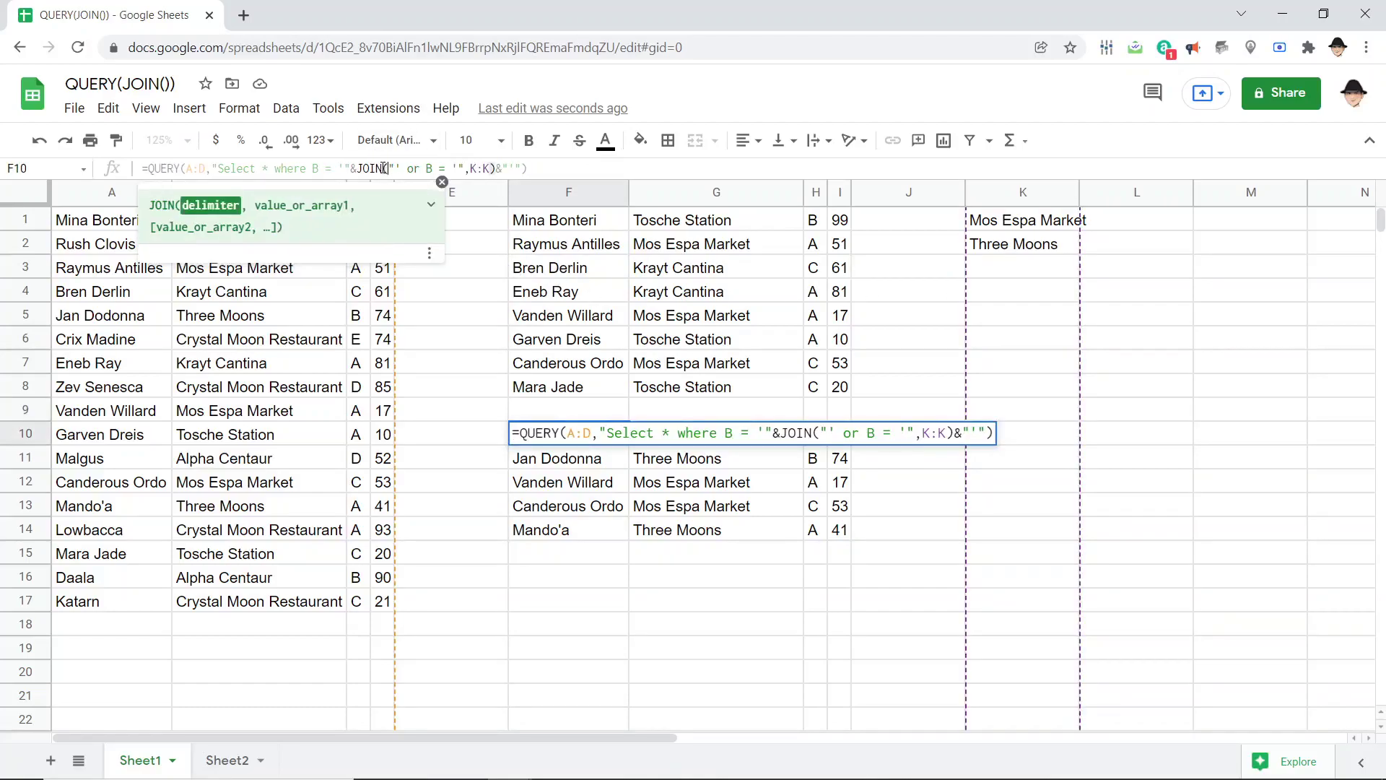